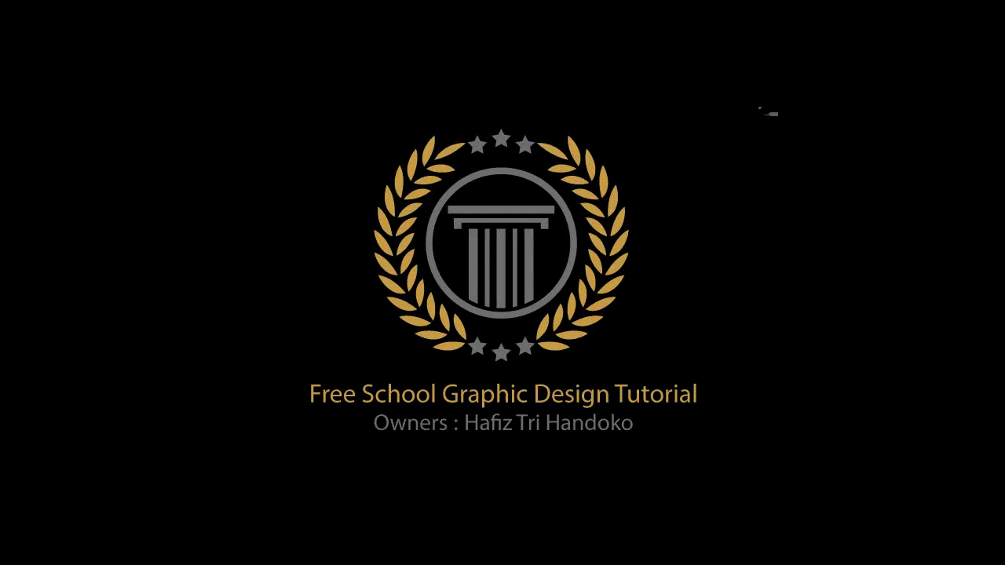
Zoom the empty peach-coloured artboard of advanced 3.ai to 100%
key("ctrl+plus")
key("ctrl+plus")
key("ctrl+plus")
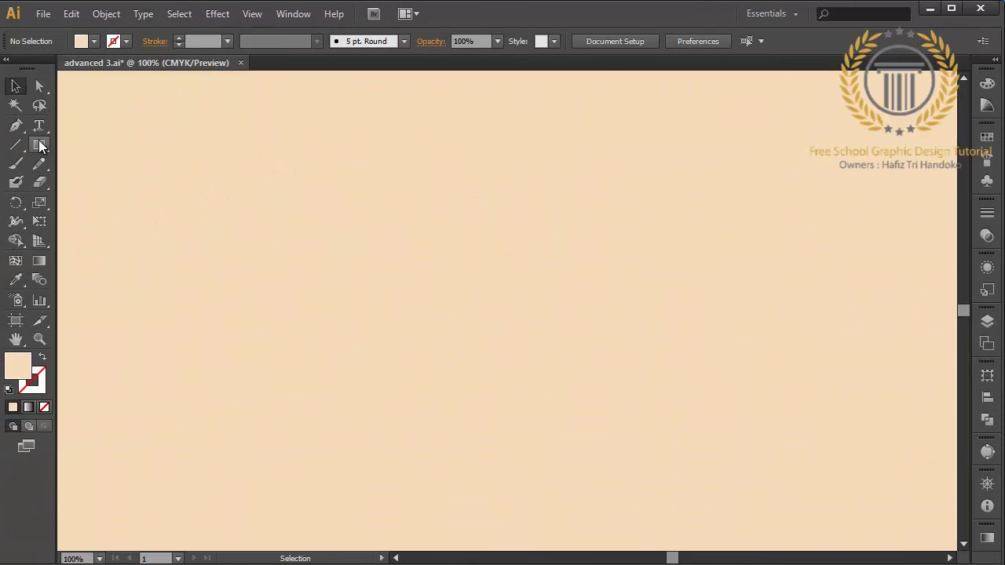
Draw a circle, then a rectangle covering its lower half
left_click_drag(40, 145, 119, 181)
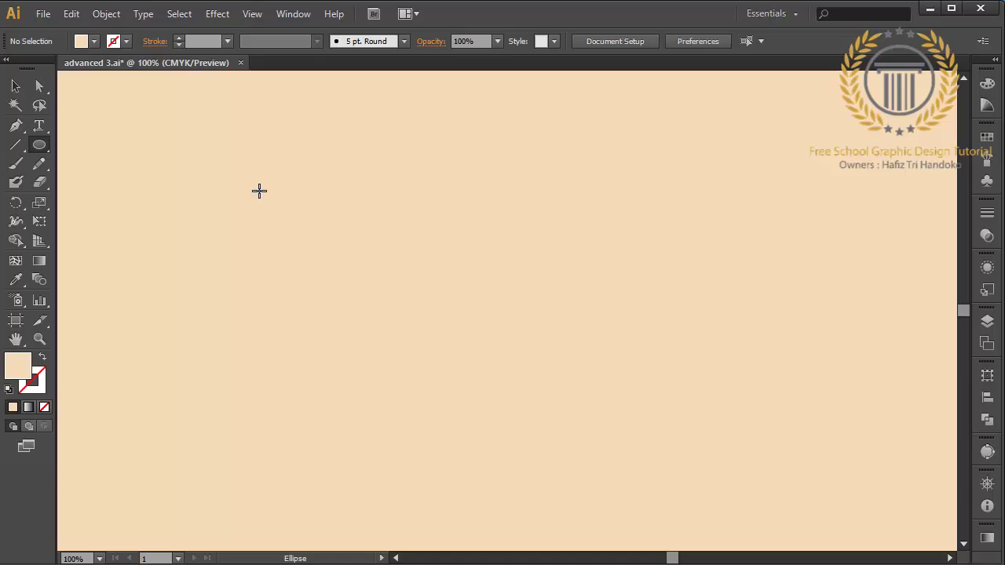
mouse_move(264, 190)
left_mouse_down()
mouse_move(474, 379)
mouse_move(475, 401)
left_mouse_up()
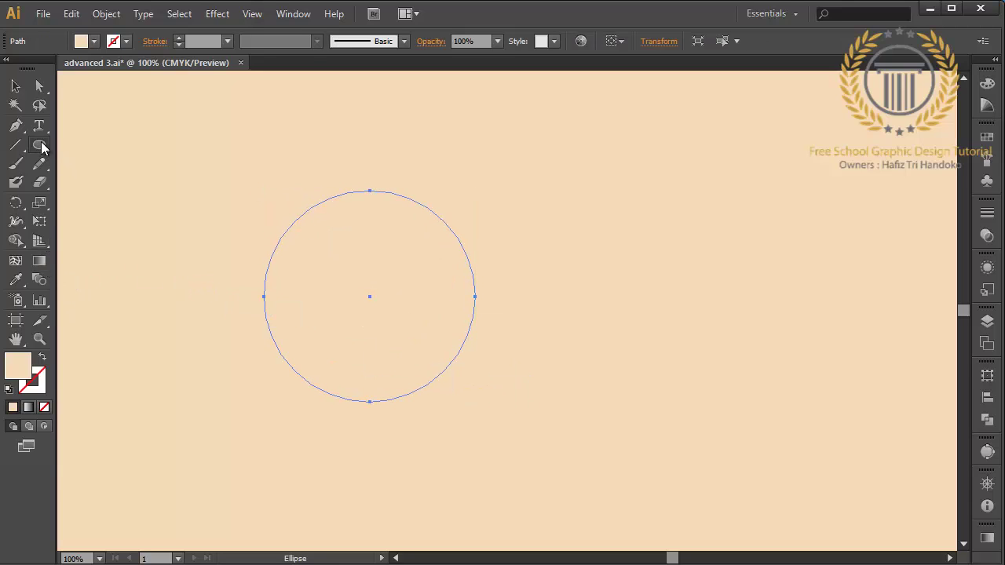
left_click_drag(39, 145, 94, 141)
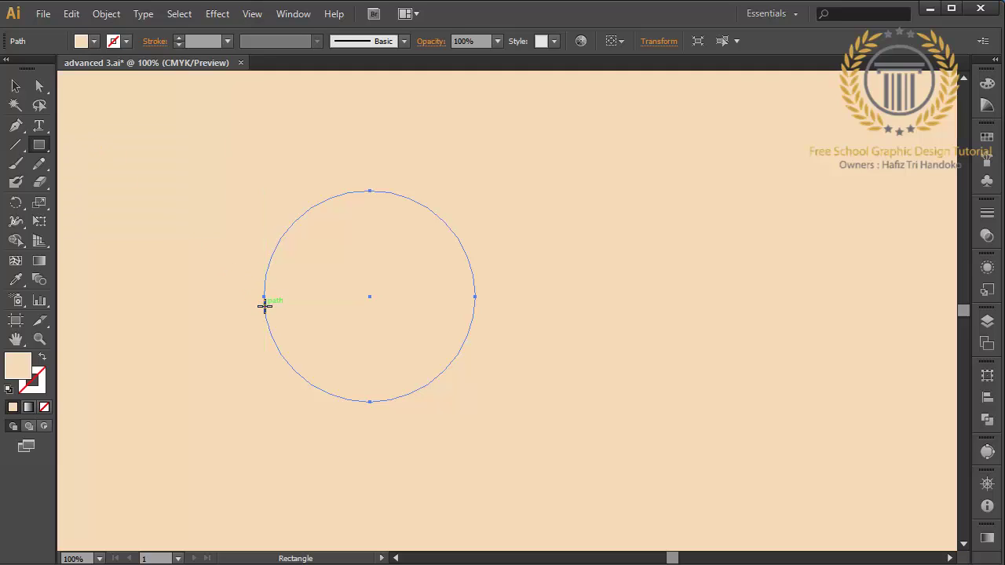
key("Delete")
left_click_drag(248, 297, 571, 453)
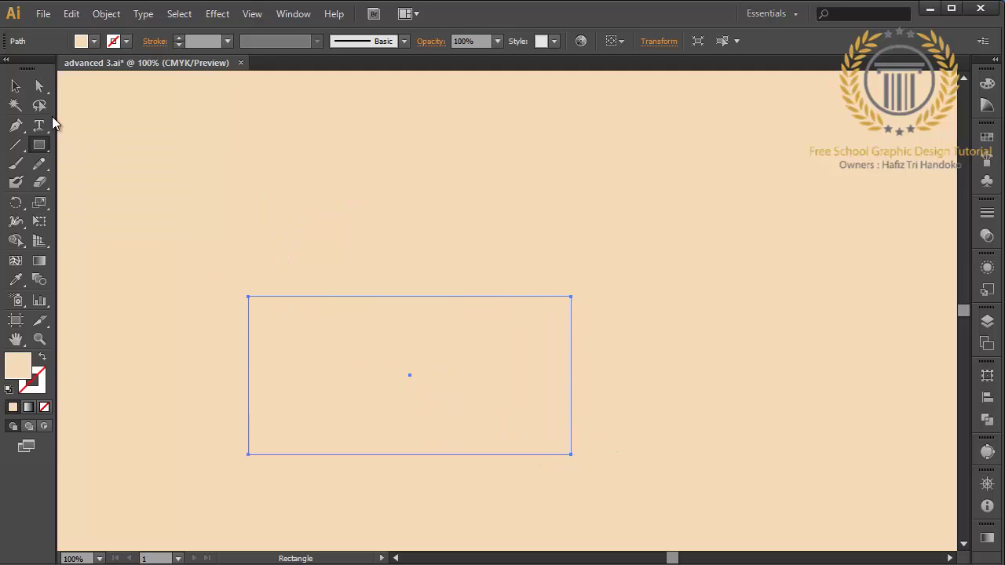
Subtract the rectangle from the circle with Pathfinder Minus Front
left_click(14, 88)
left_click_drag(204, 180, 614, 434)
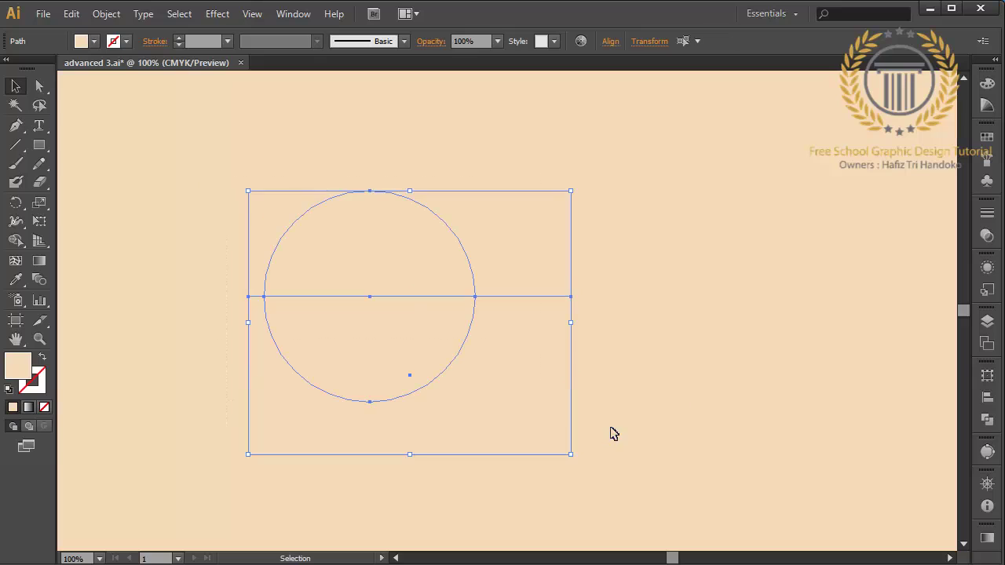
left_click(988, 420)
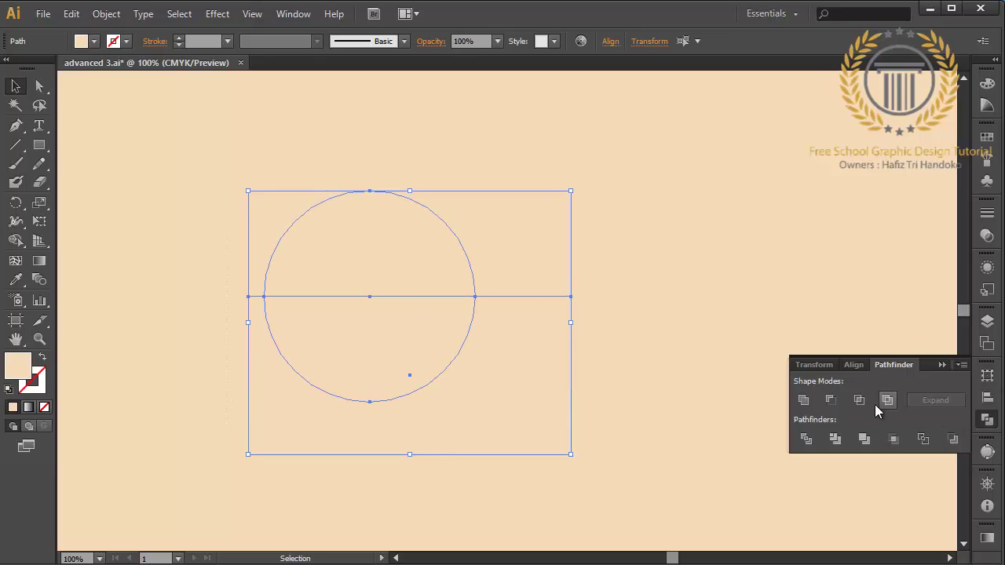
left_click(833, 398)
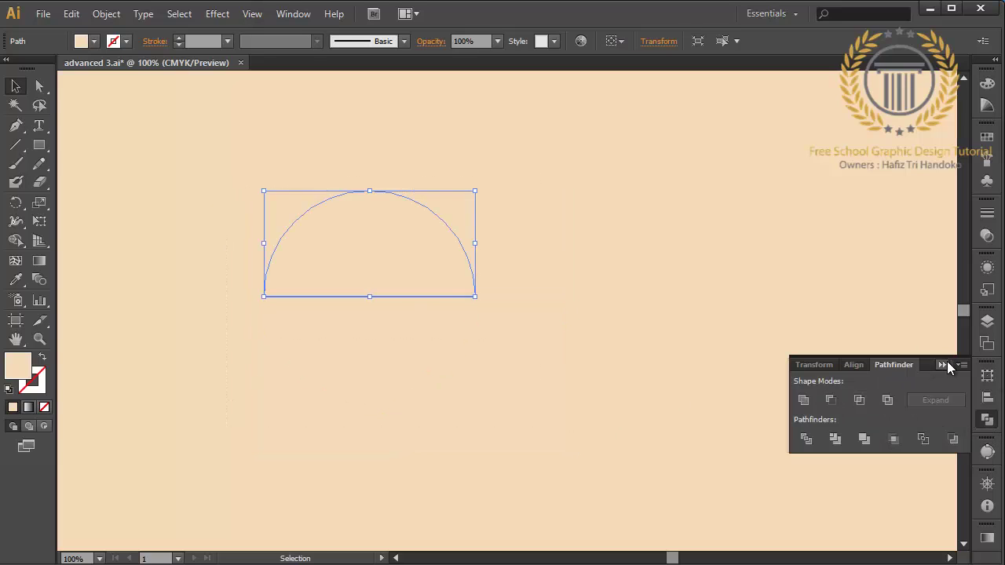
left_click(945, 362)
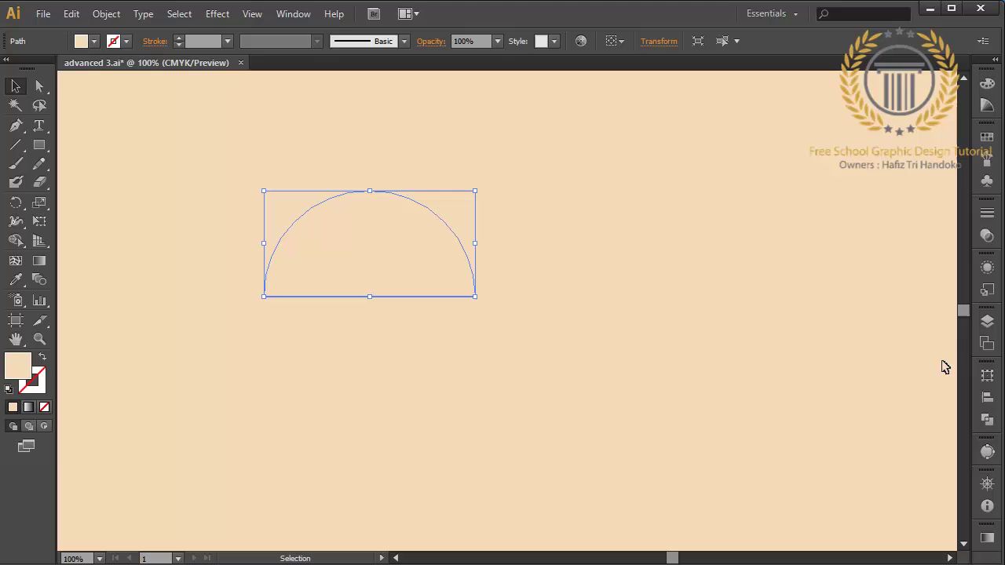
Fill the half-circle orange D1862C with an 8 pt dark brown 593100 stroke
double_click(20, 366)
mouse_move(608, 258)
left_mouse_down()
mouse_move(610, 213)
mouse_move(632, 240)
mouse_move(617, 222)
mouse_move(612, 235)
left_mouse_up()
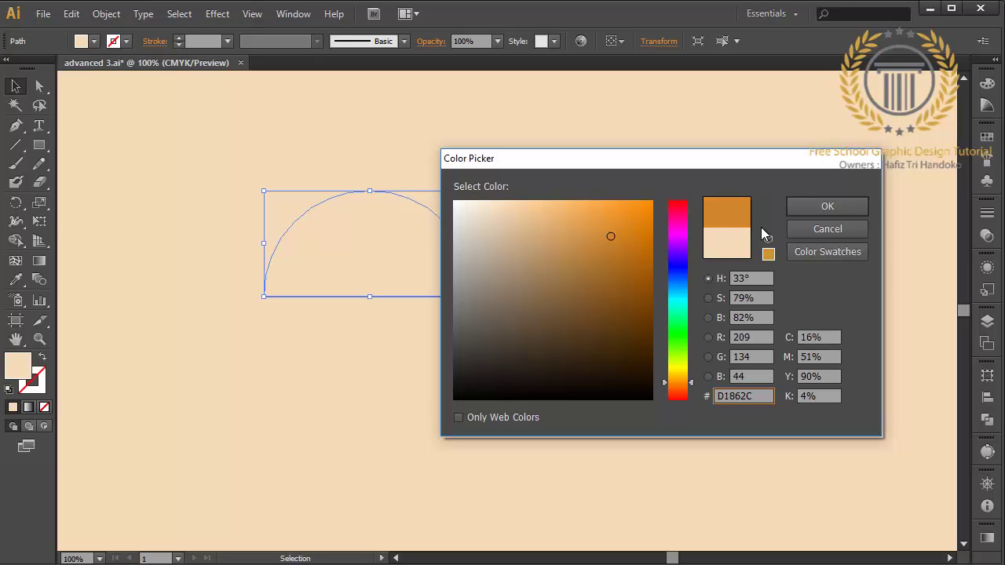
left_click(827, 206)
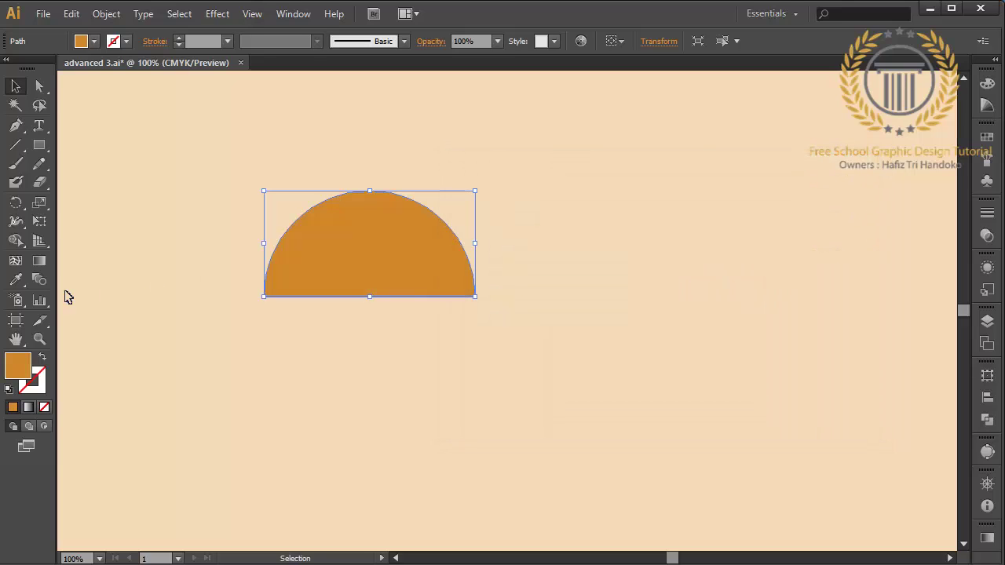
double_click(35, 384)
left_click_drag(642, 299, 665, 337)
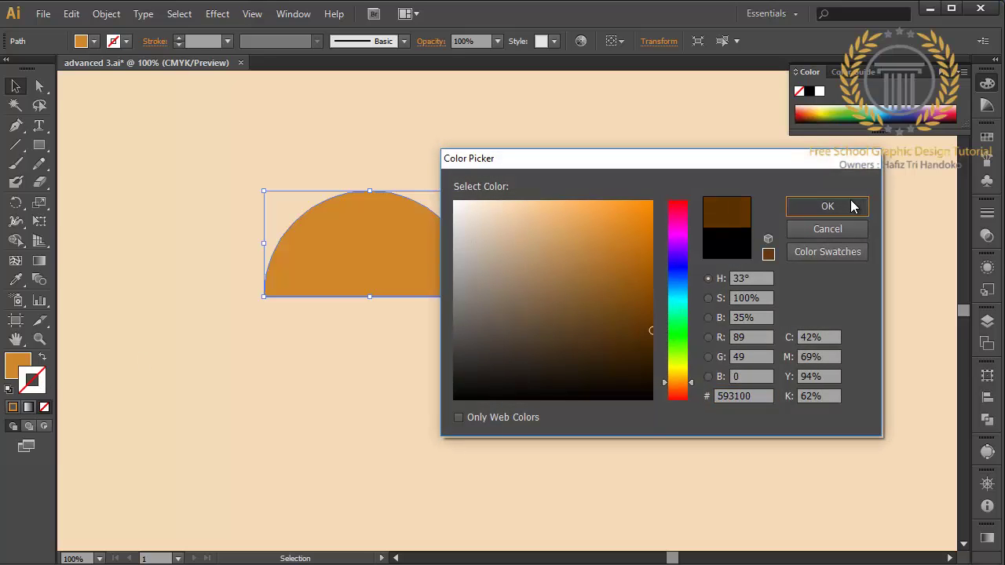
left_click(825, 206)
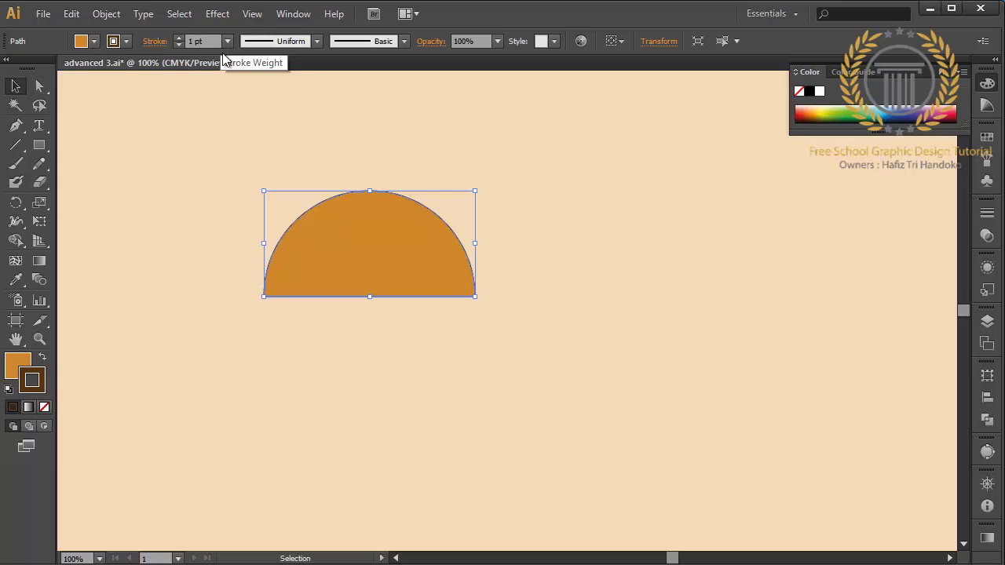
left_click(227, 41)
left_click(245, 230)
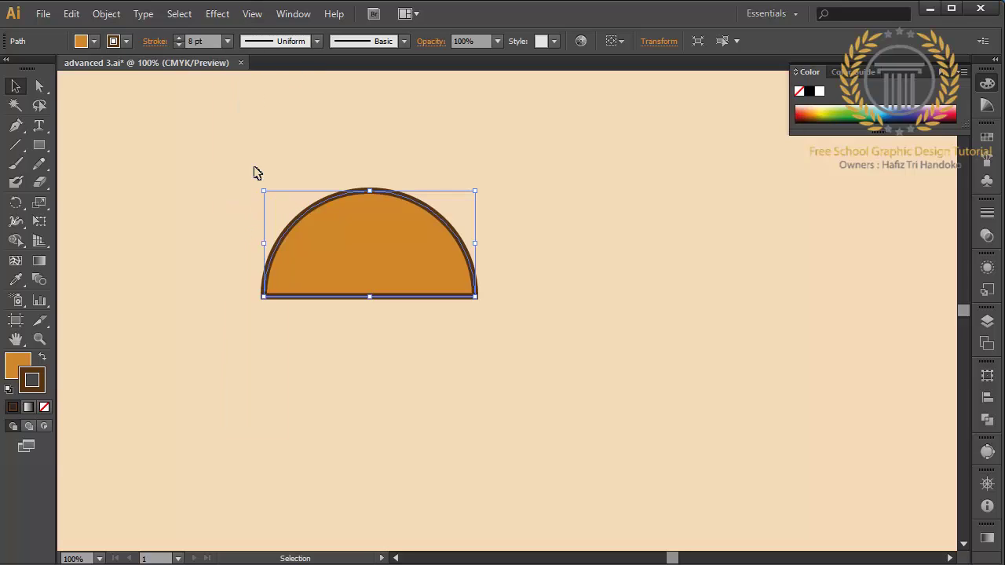
Shift the half-circle slightly and lower its top into a flatter dome
left_click(265, 105)
mouse_move(376, 199)
left_mouse_down()
mouse_move(396, 248)
mouse_move(393, 267)
left_mouse_up()
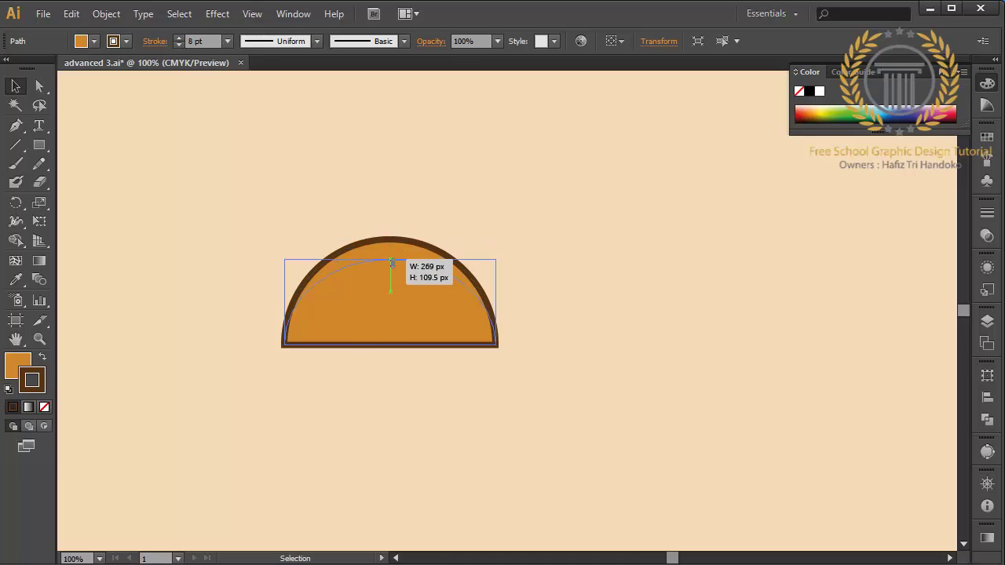
left_click_drag(435, 307, 437, 281)
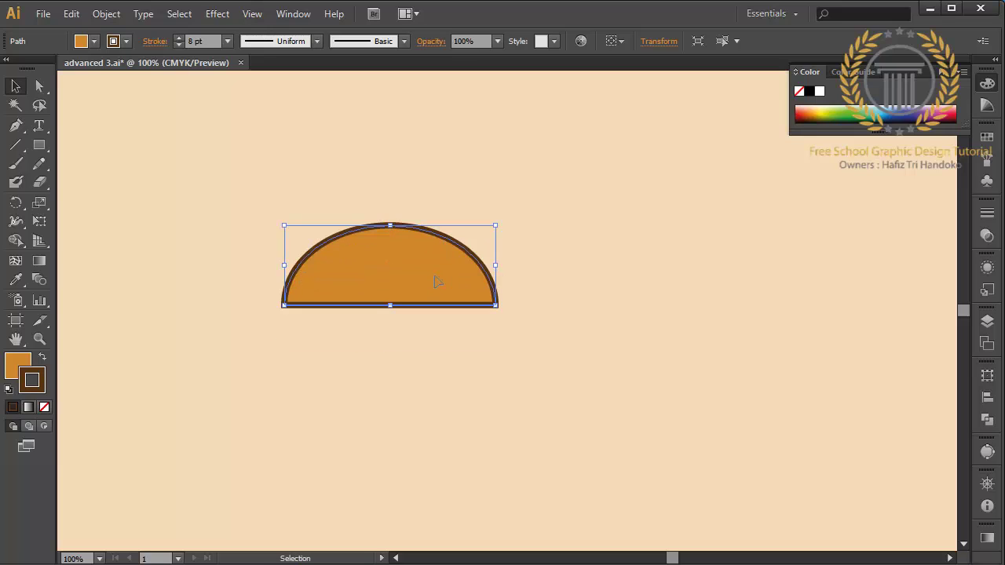
left_click(567, 318)
Draw a thin rounded-rectangle bar directly under the bun top
left_click(38, 145)
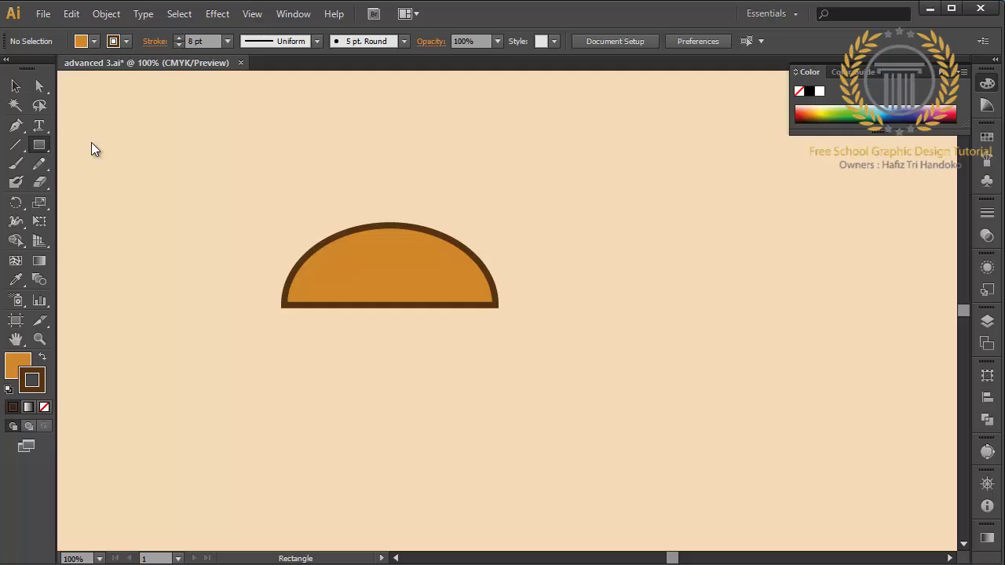
left_click(118, 168)
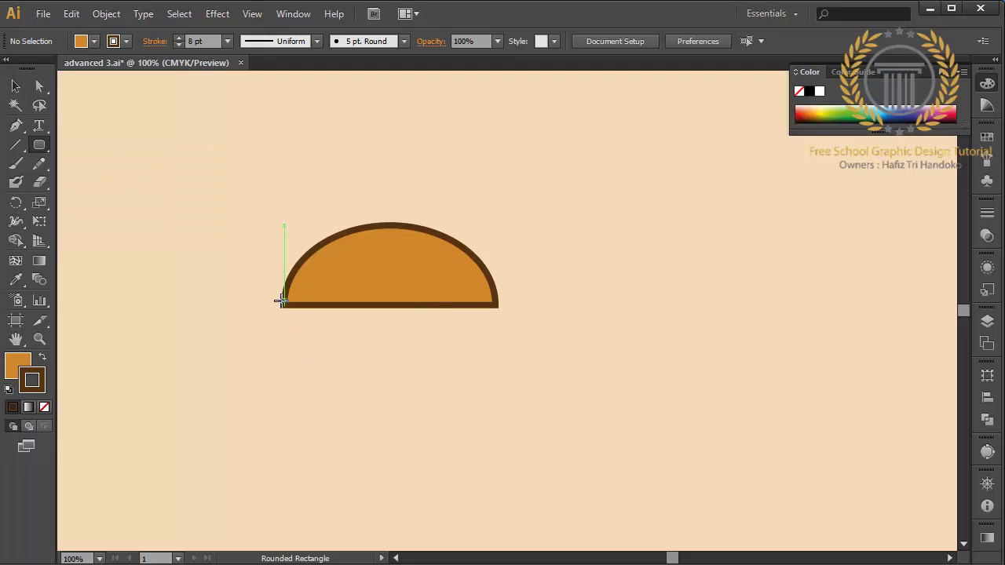
left_click_drag(283, 305, 494, 325)
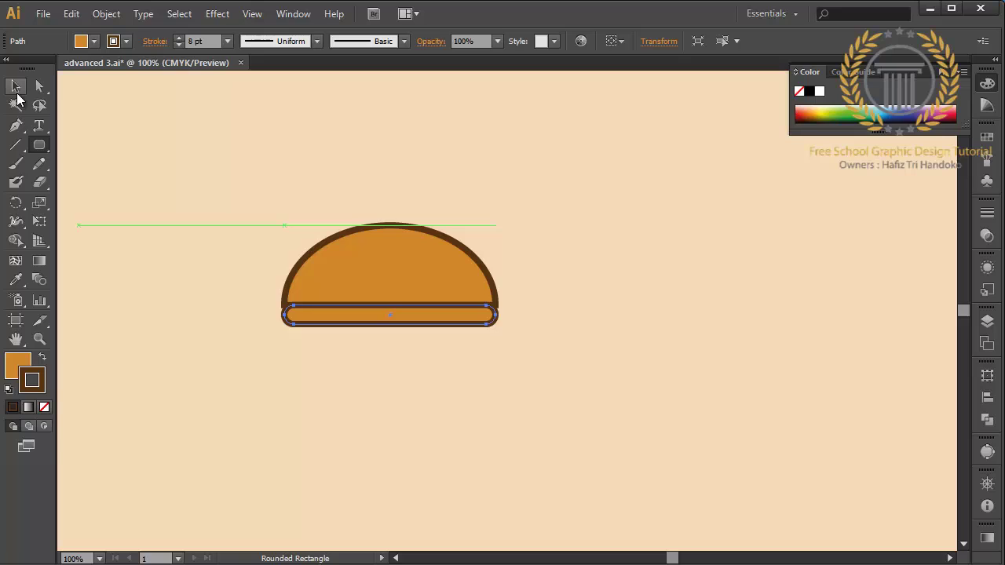
left_click(16, 90)
left_click(408, 294)
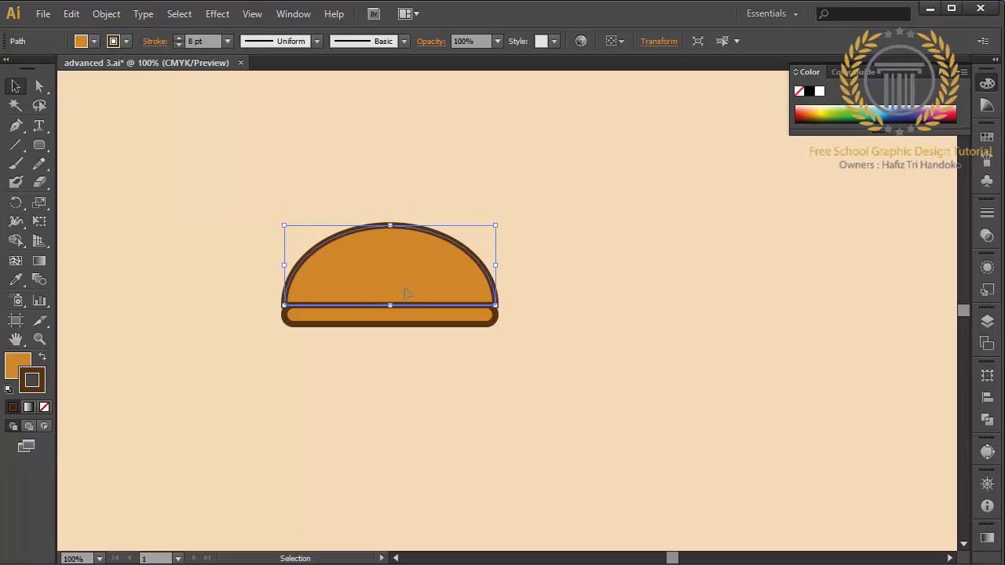
left_click(447, 324)
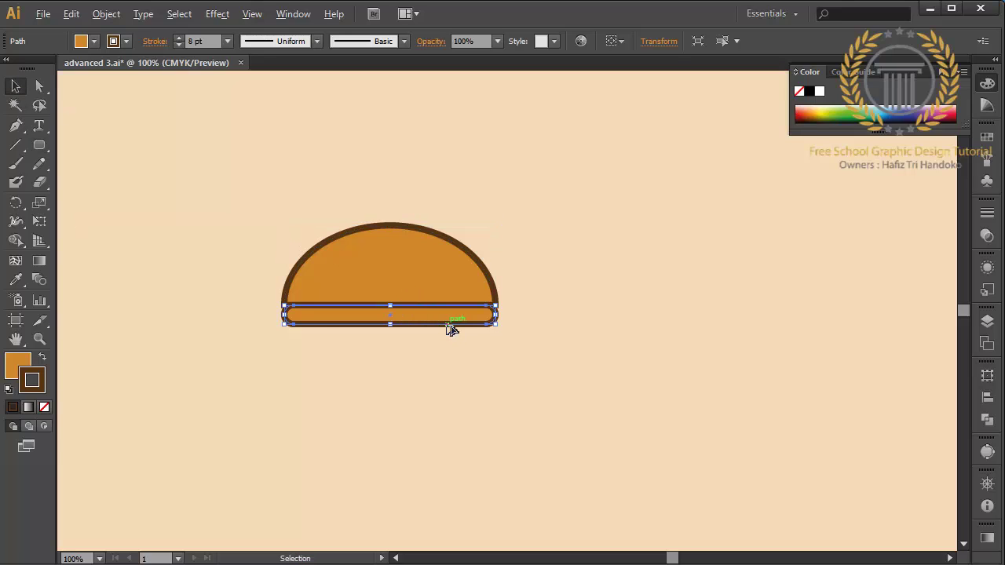
Duplicate the bar in front, nudge it just below the first, and zoom in
key("ctrl+c")
key("ctrl+f")
key("shift+Down")
key("shift+Down")
key("Down")
key("Down")
key("Down")
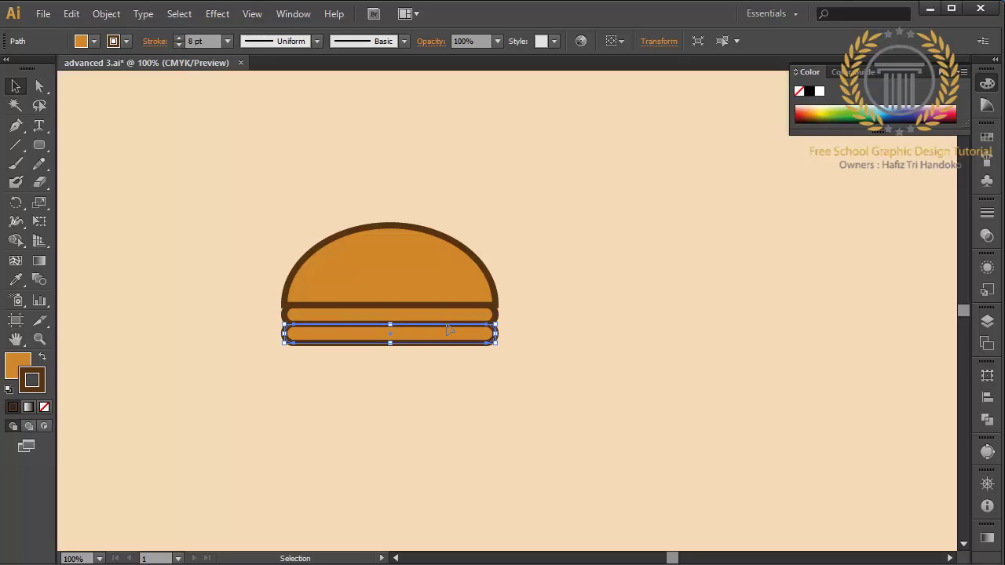
key("Down")
key("Down")
key("Up")
key("Up")
key("Up")
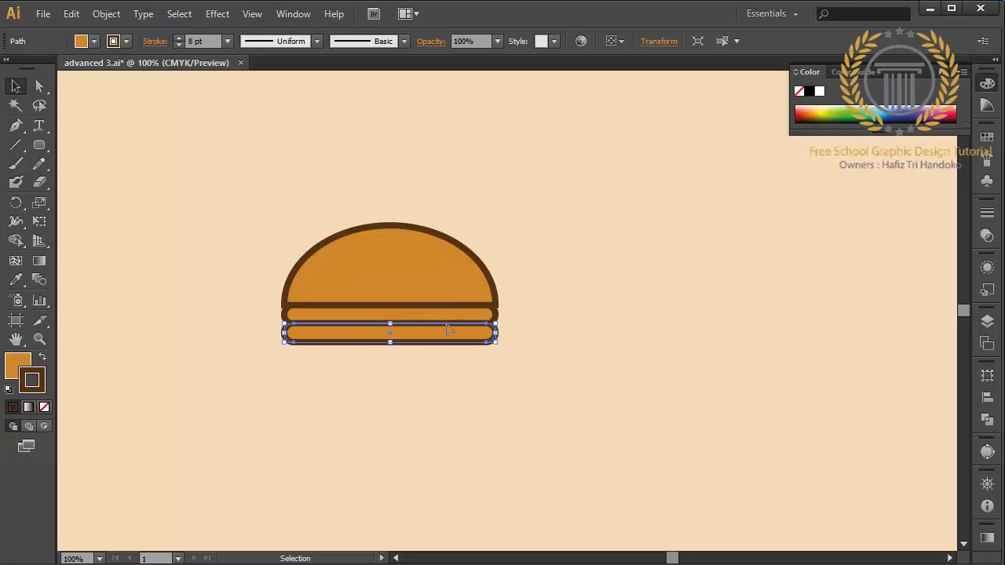
key("ctrl")
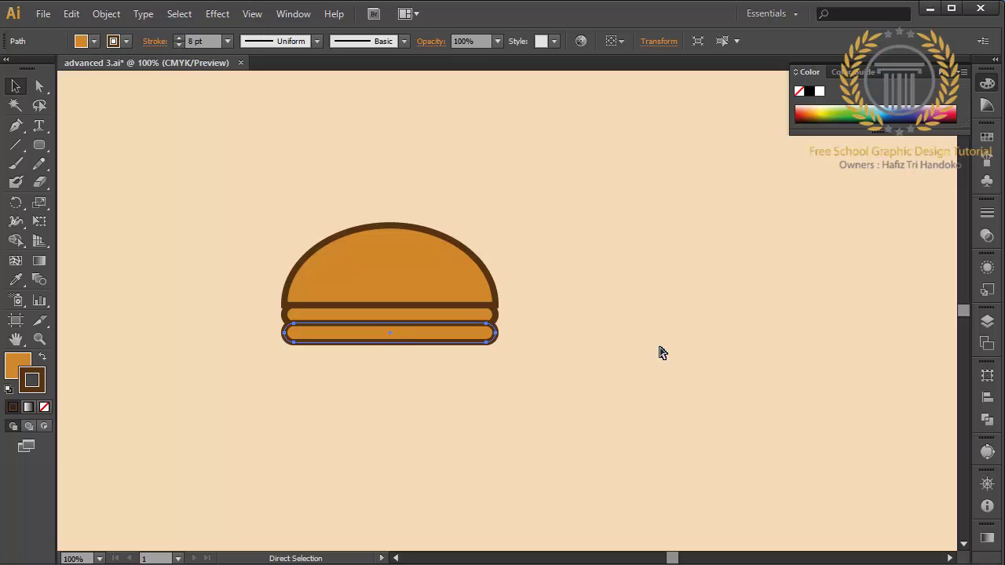
key("ctrl+plus")
key("ctrl+plus")
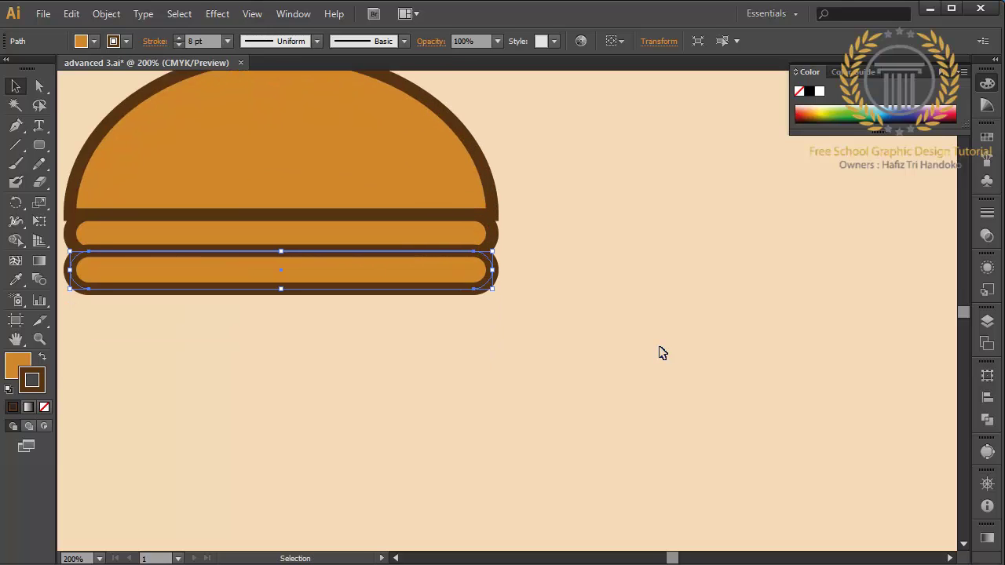
Draw a tall rounded stick and position it under the bars
left_click(41, 145)
left_click_drag(374, 256, 413, 465)
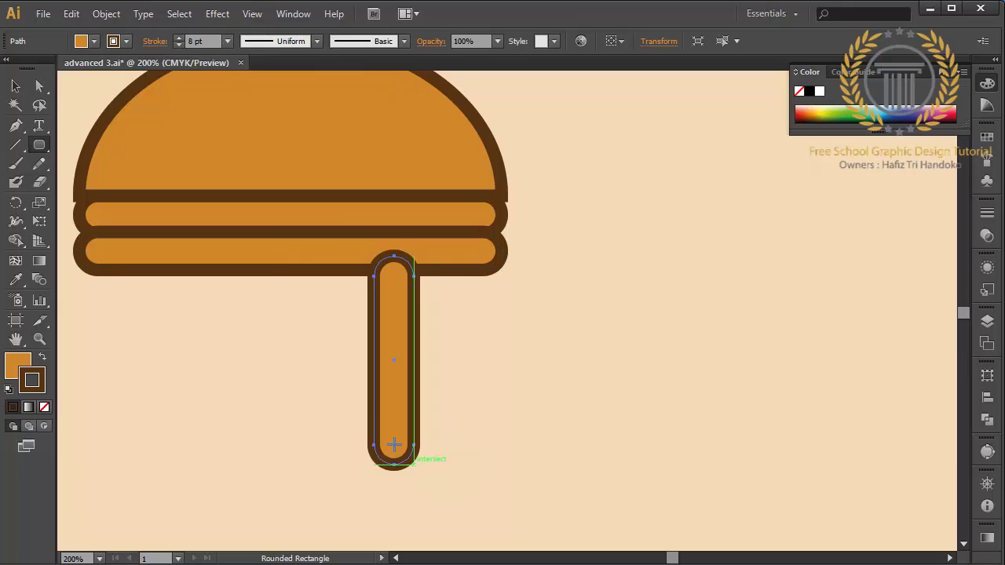
left_click(15, 86)
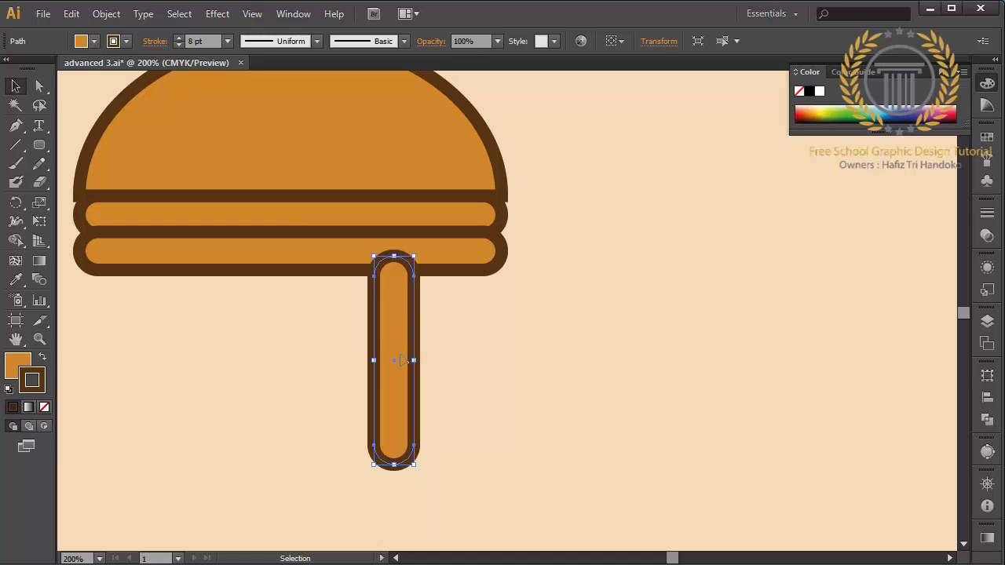
left_click_drag(399, 360, 420, 351)
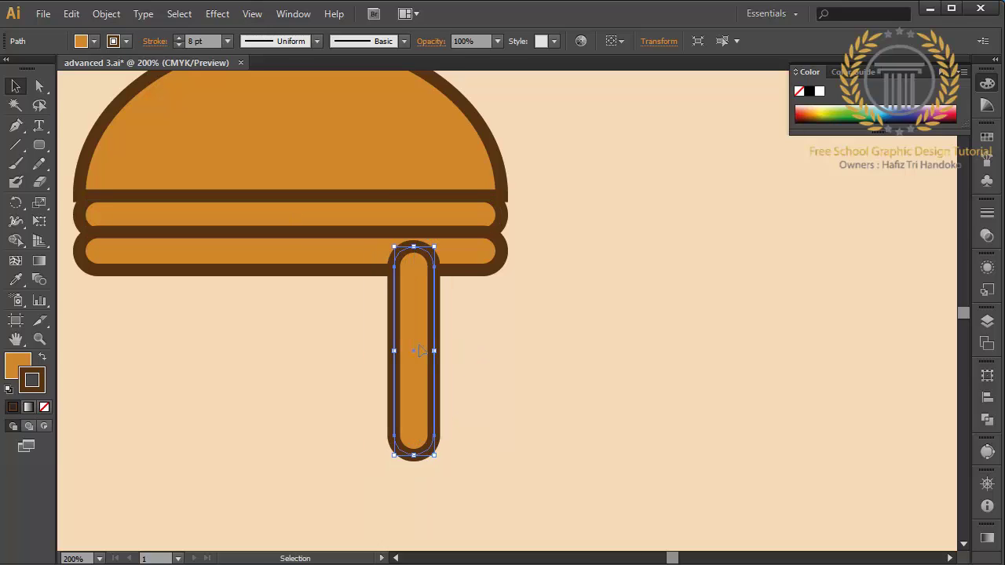
left_click_drag(424, 351, 333, 346)
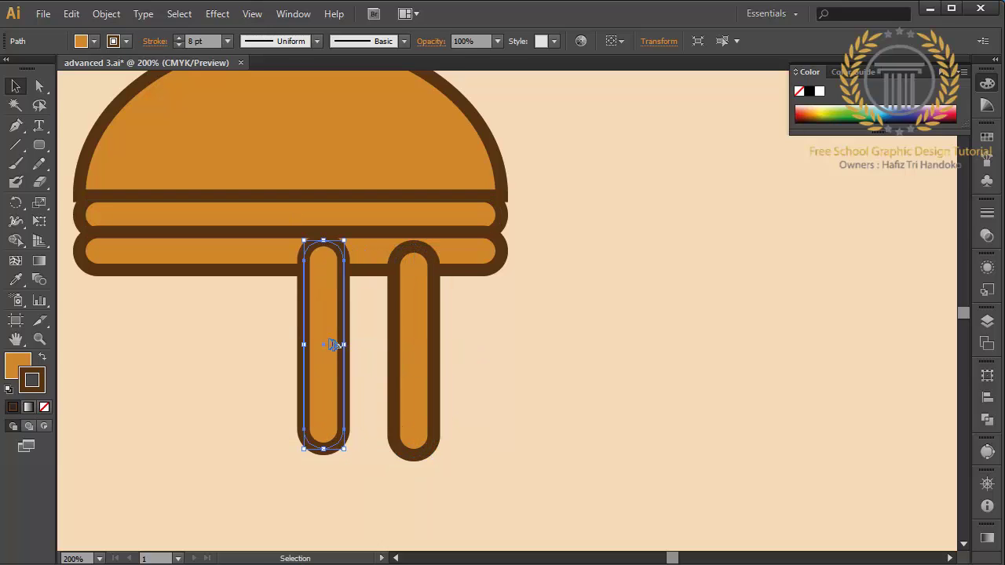
key("Delete")
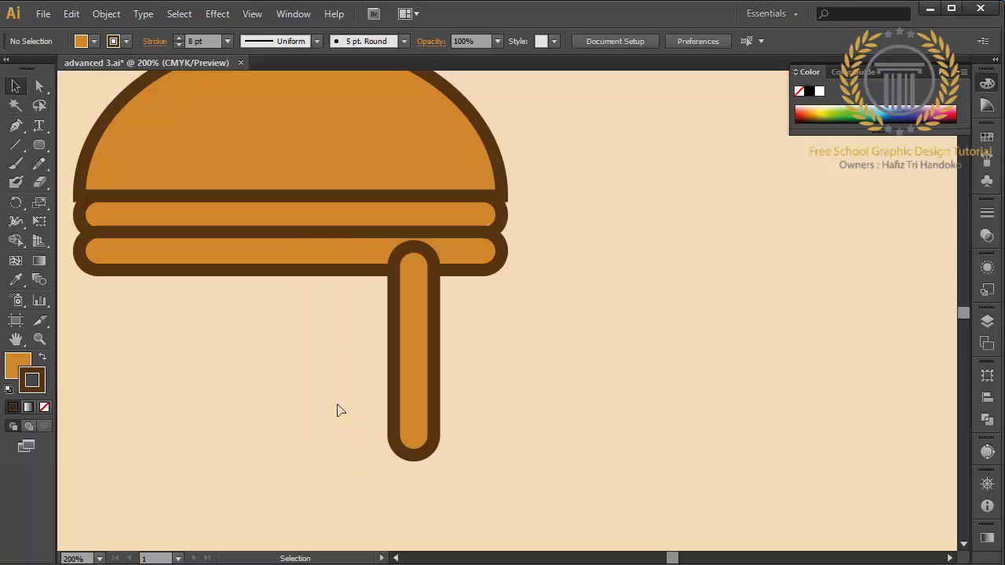
Draw a short rounded drip beside the tall stick and select it with the lower band
left_click(39, 145)
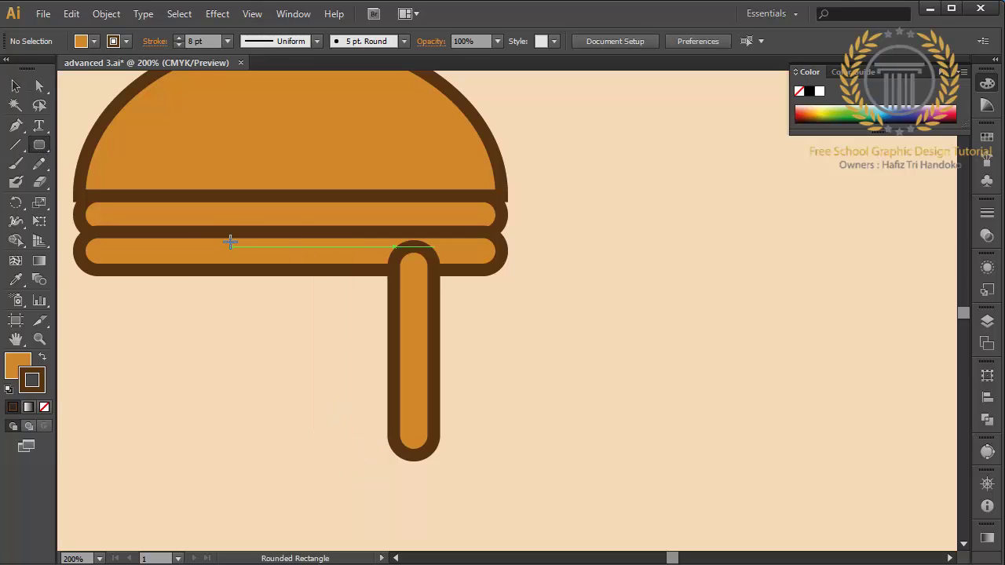
left_click_drag(302, 252, 348, 343)
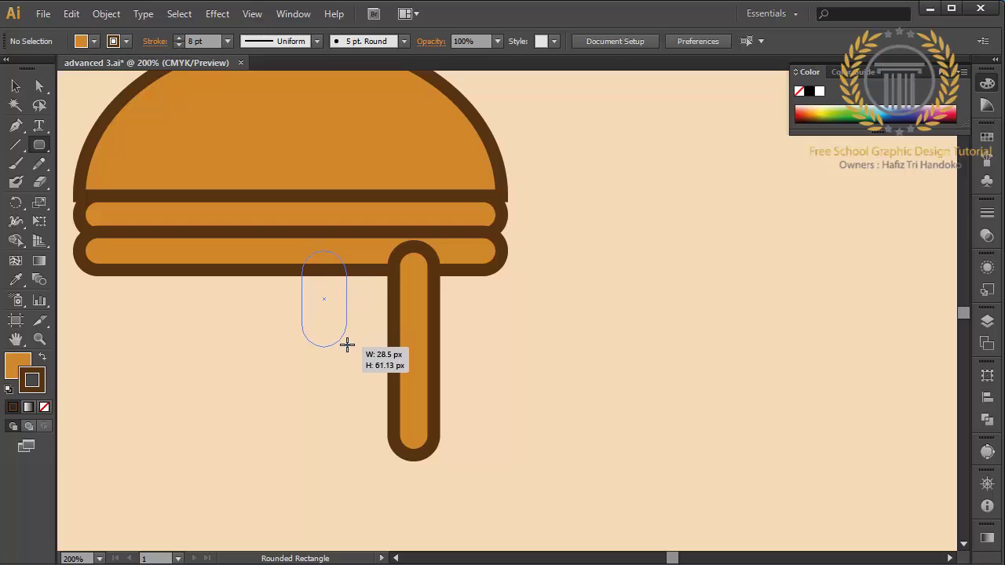
left_click(16, 85)
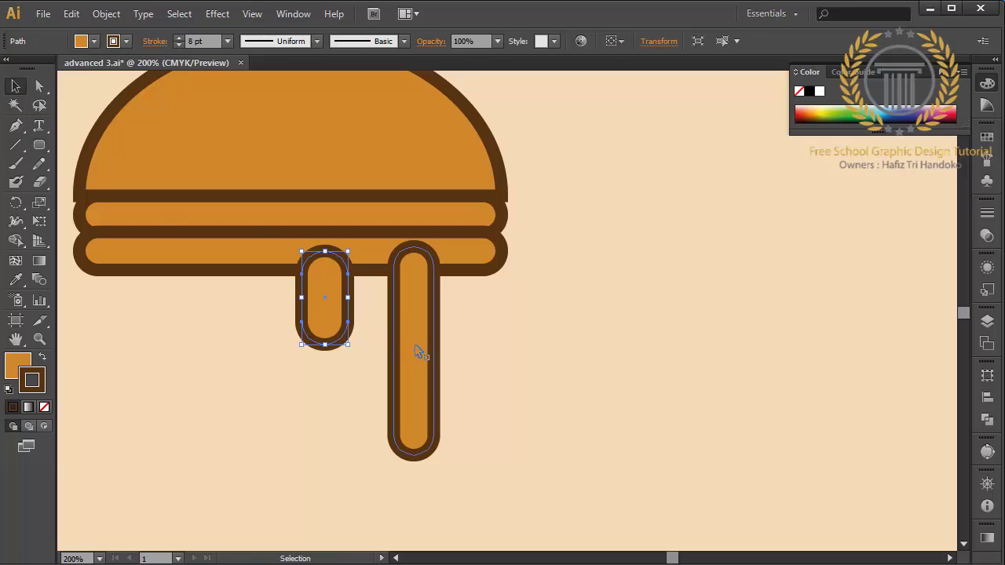
left_click_drag(335, 307, 398, 293)
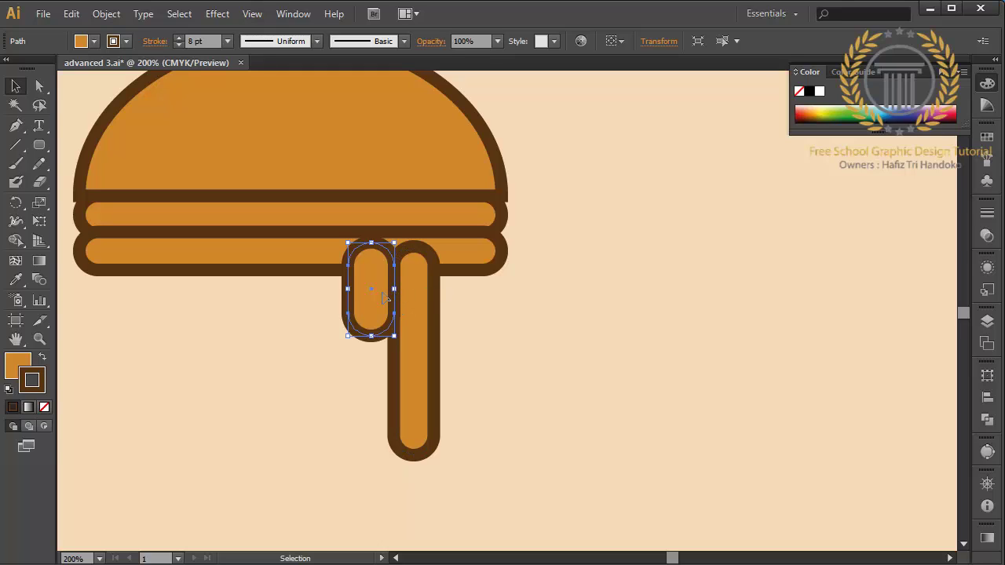
left_click(313, 262, "shift")
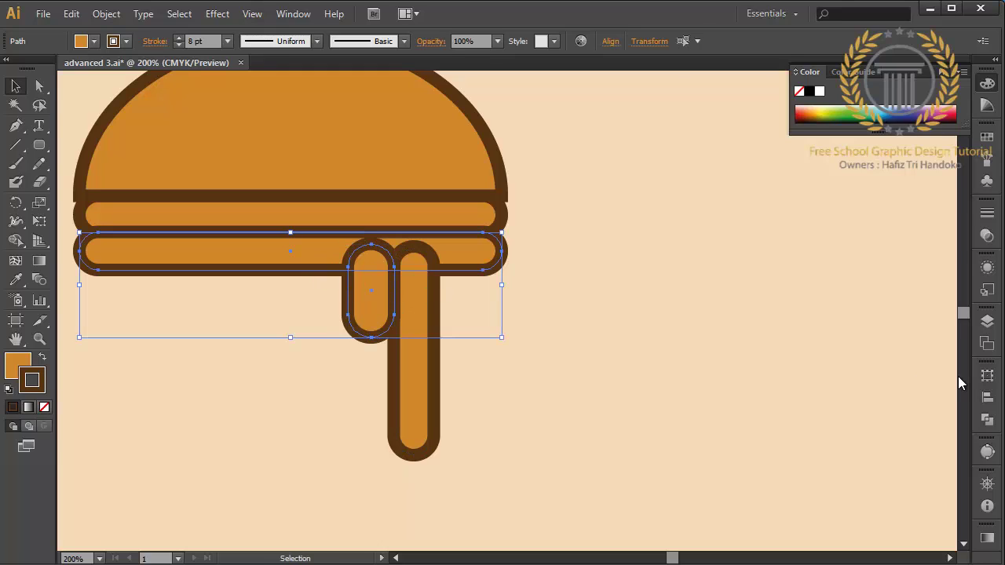
Unite the short drip with the lower band, then cut a notch with the tall stick
left_click(987, 420)
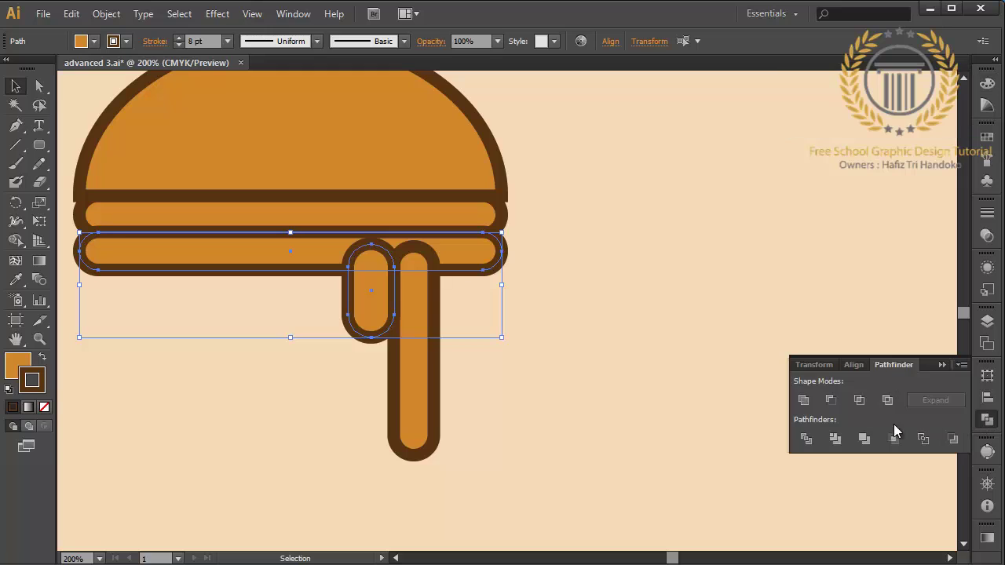
left_click(804, 400)
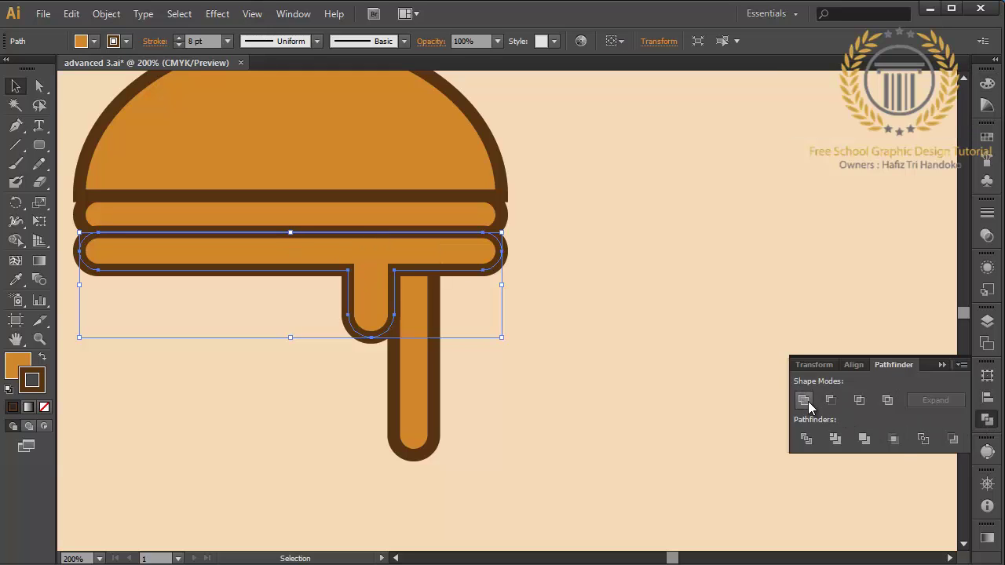
left_click(422, 330)
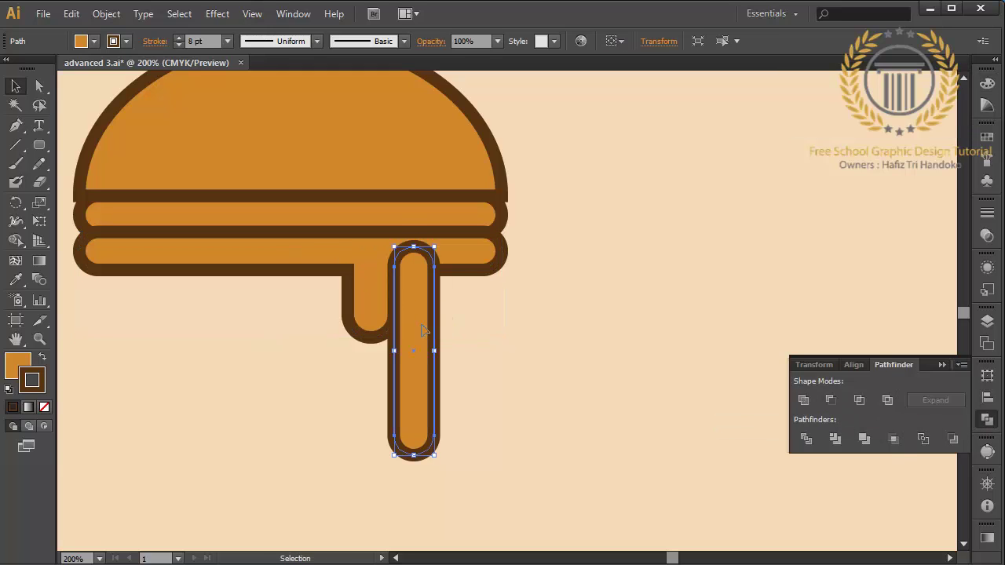
left_click(467, 263, "shift")
left_click(831, 400)
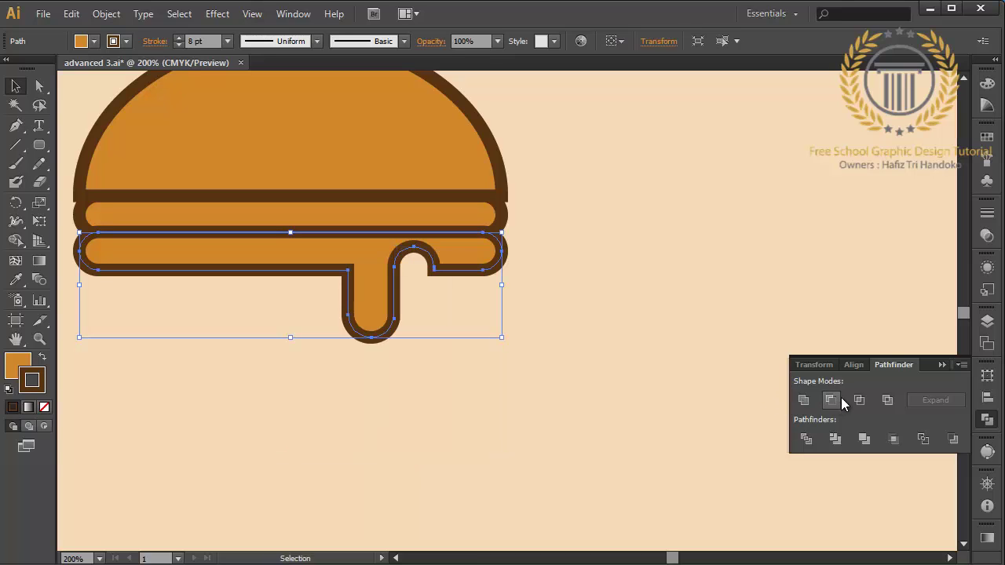
left_click(941, 366)
left_click(821, 372)
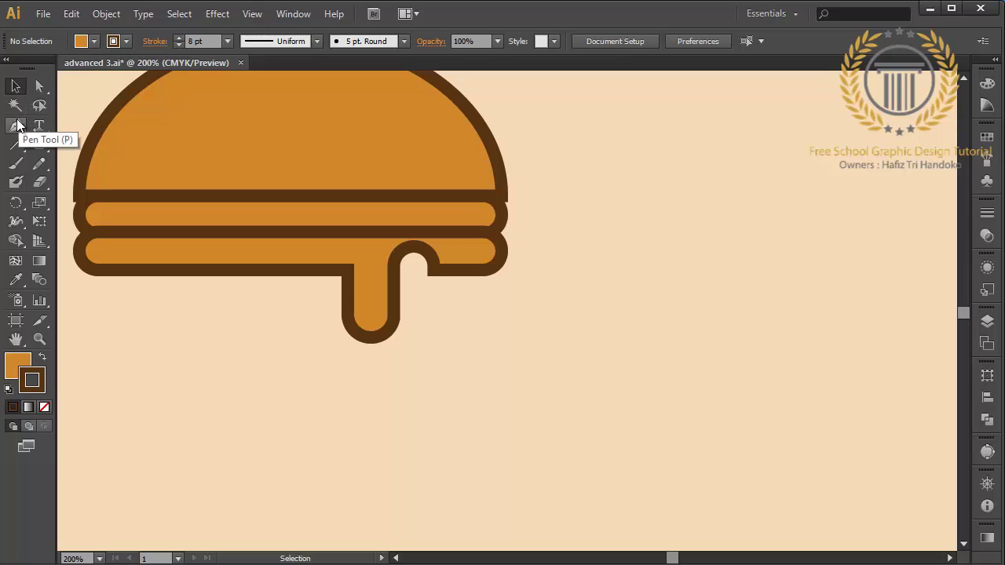
Draw a small drip and a taller drip under the band's left side
left_click(39, 145)
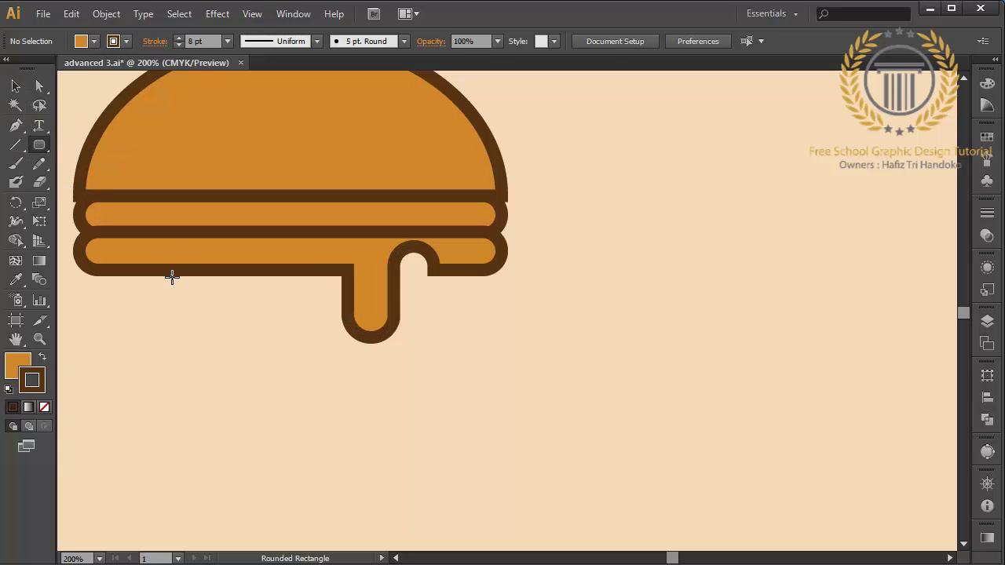
left_click_drag(161, 286, 179, 325)
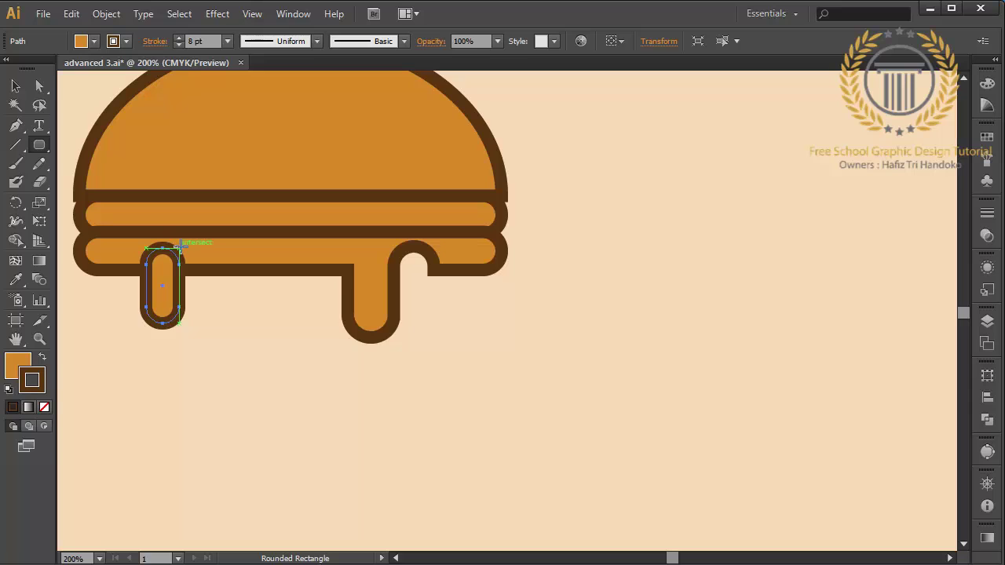
left_click_drag(181, 247, 210, 346)
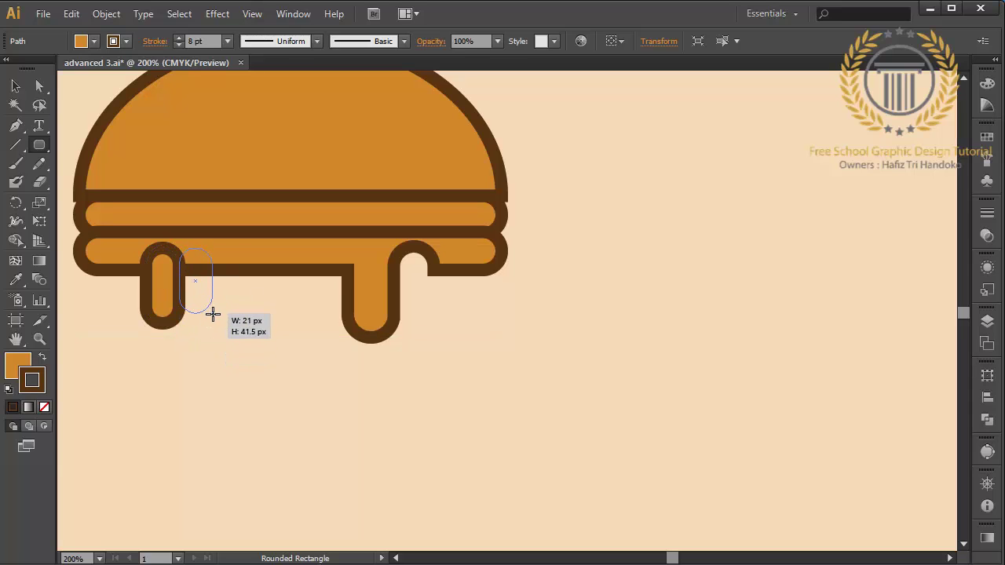
mouse_move(210, 346)
left_mouse_down()
mouse_move(229, 312)
mouse_move(224, 355)
left_mouse_up()
key("v")
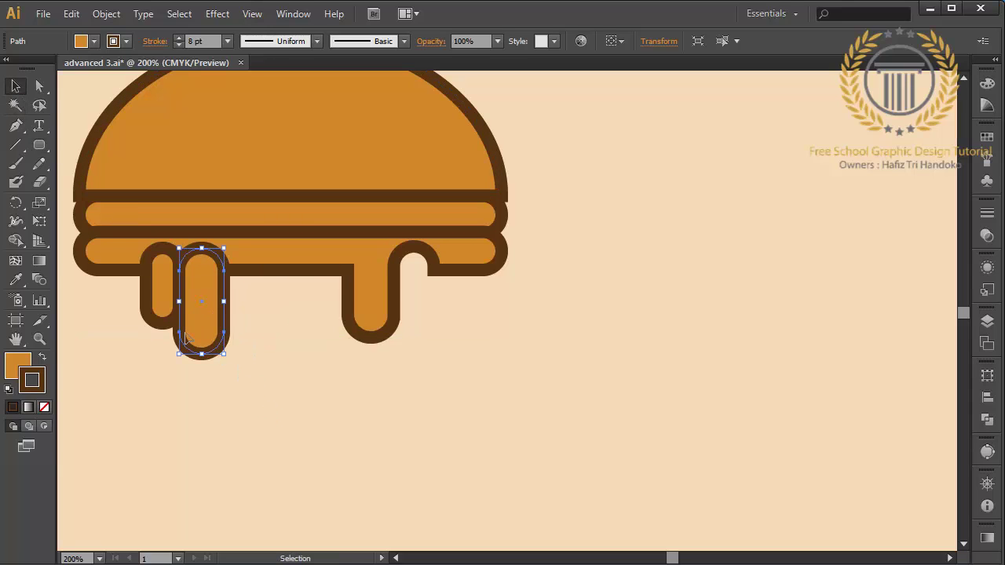
Merge the small drip into the band and cut a second notch with the tall drip
left_click(161, 291)
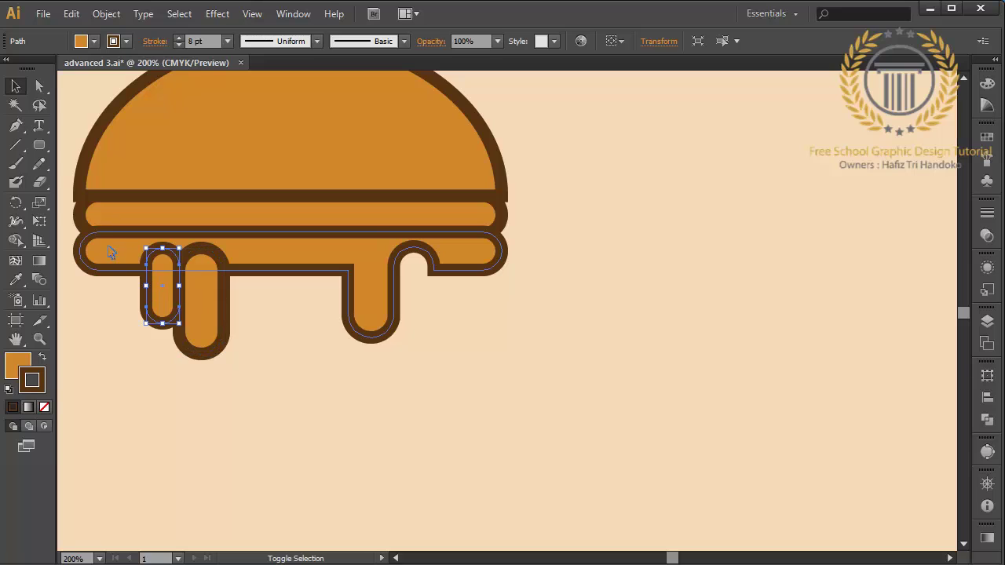
left_click(987, 420)
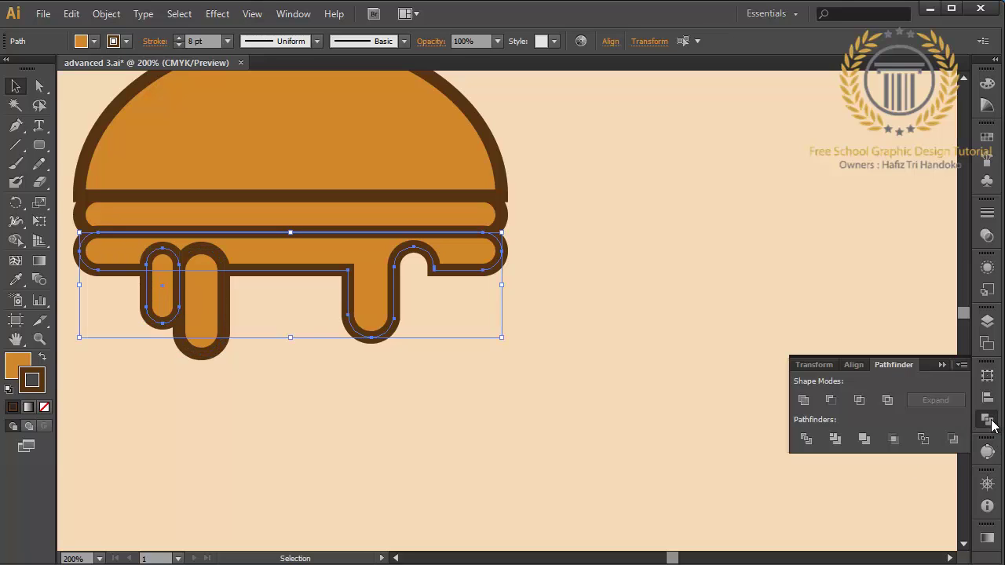
left_click(803, 401)
left_click(203, 327, "shift")
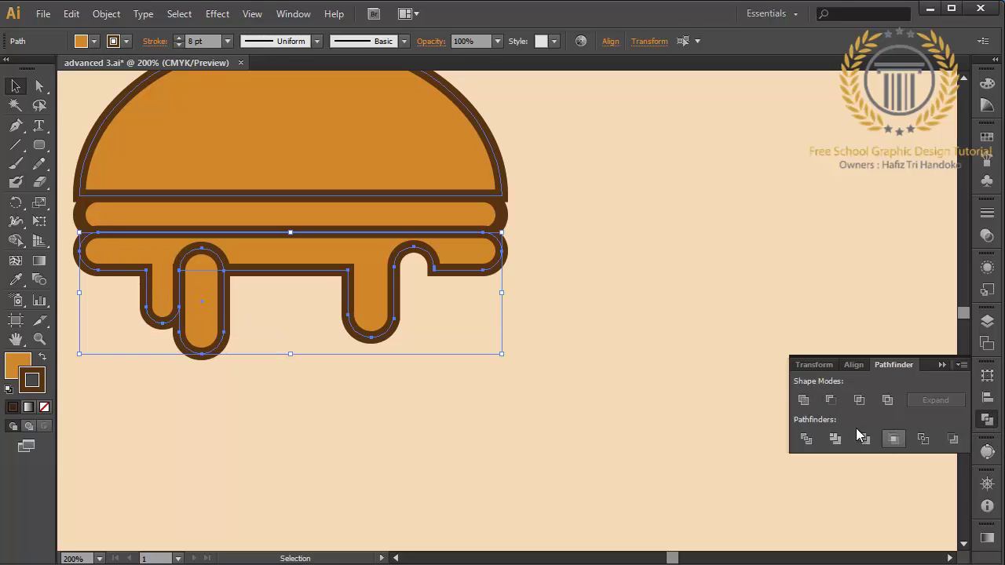
left_click(830, 399)
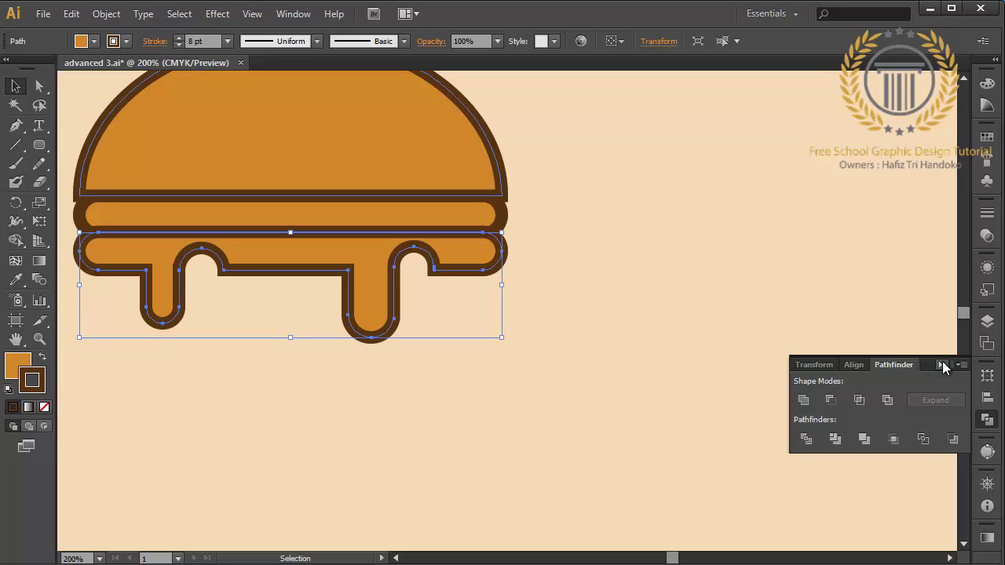
left_click(943, 364)
left_click(861, 371)
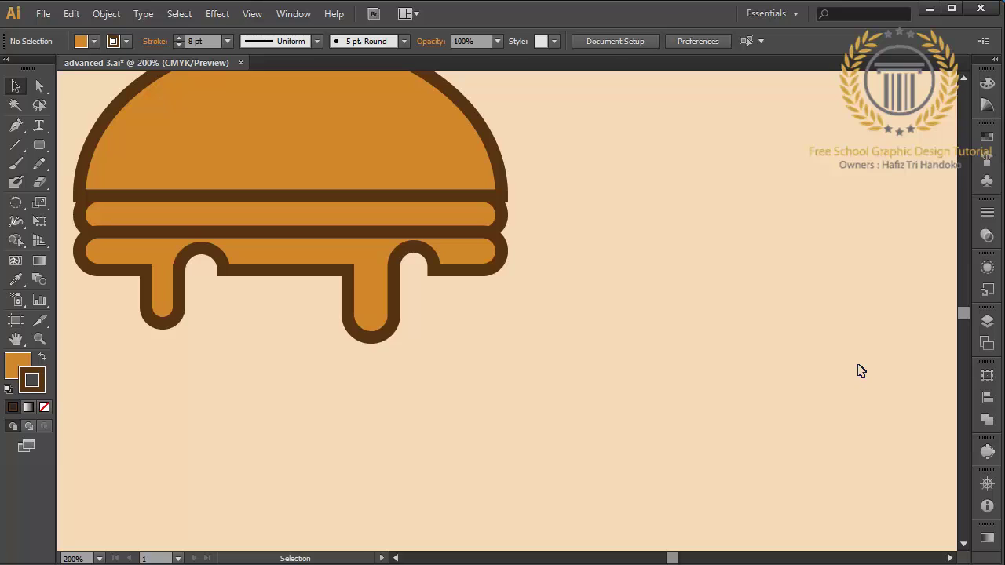
Settle the bands in place and fill the middle band red
left_click_drag(861, 372, 304, 230)
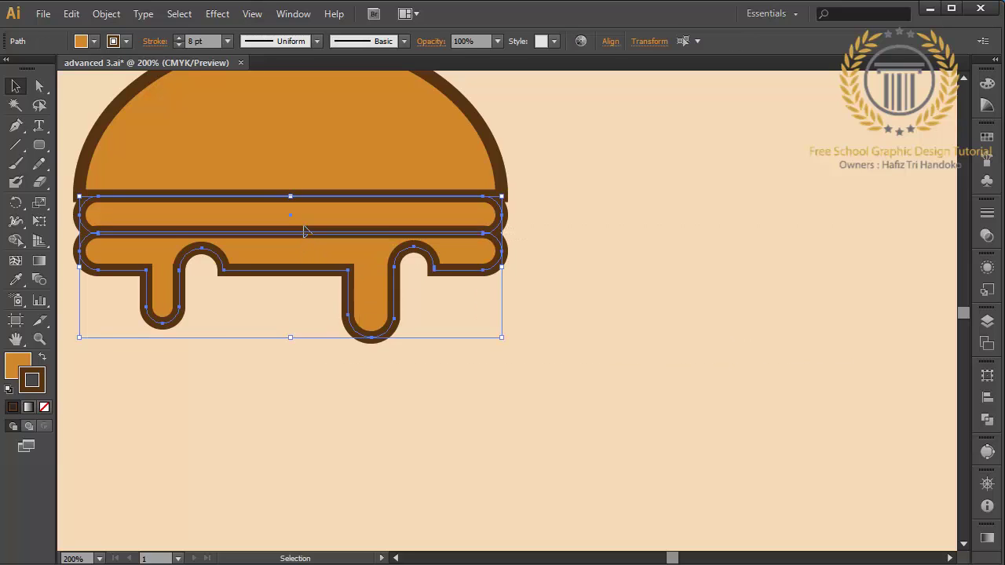
key("Down")
key("Down")
key("Down")
key("Down")
key("Up")
key("Up")
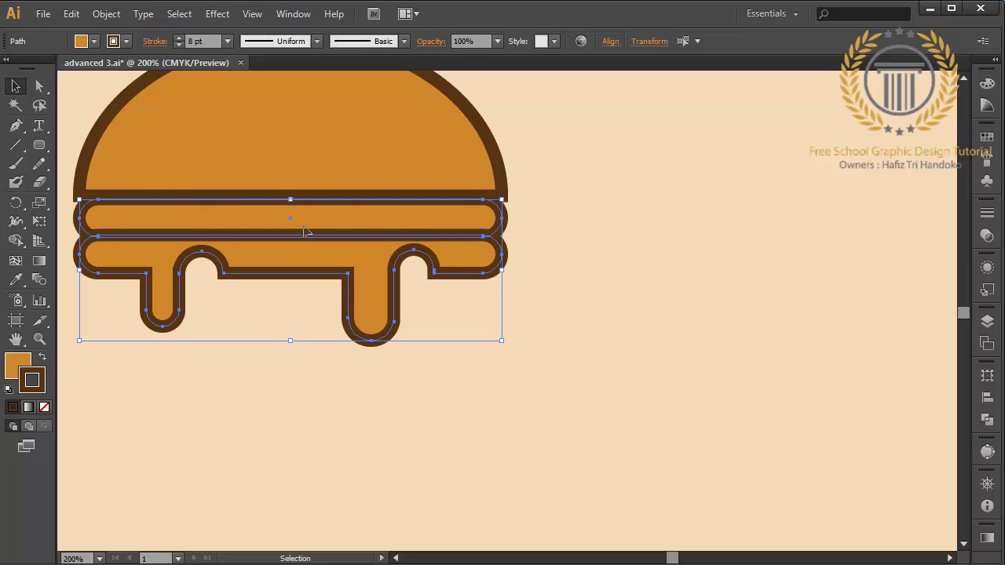
left_click(665, 284)
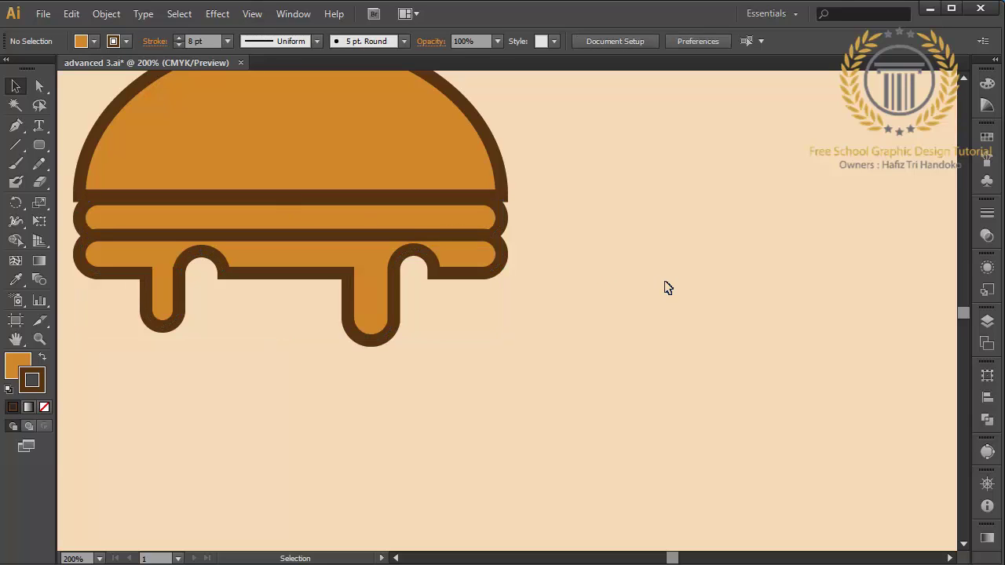
left_click_drag(577, 306, 455, 219)
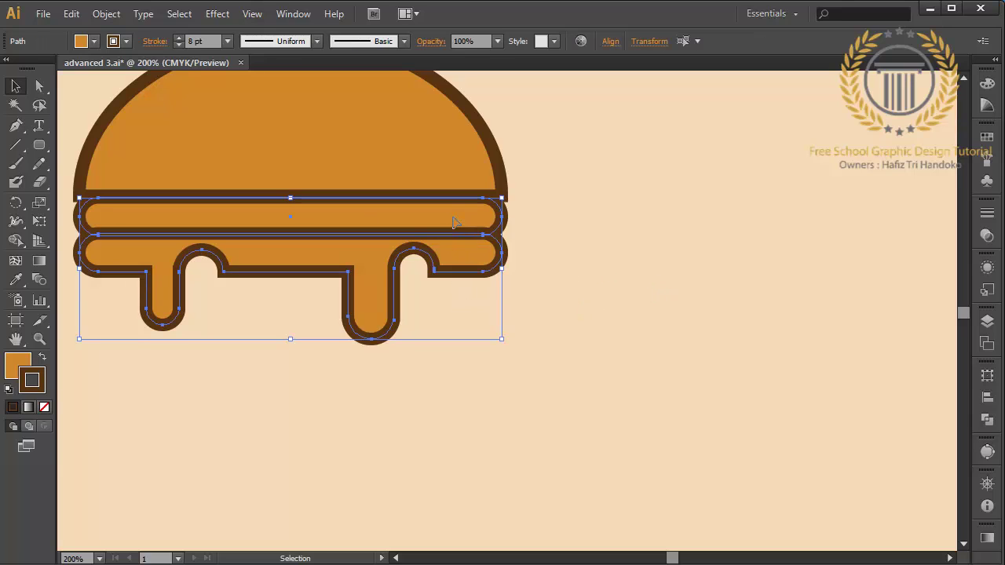
left_click(721, 270)
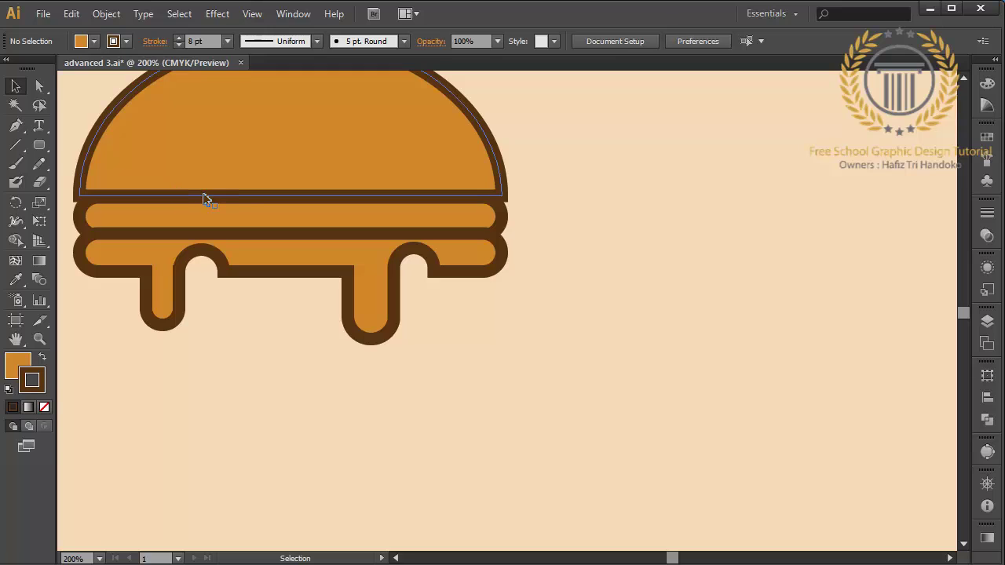
left_click_drag(471, 352, 516, 400)
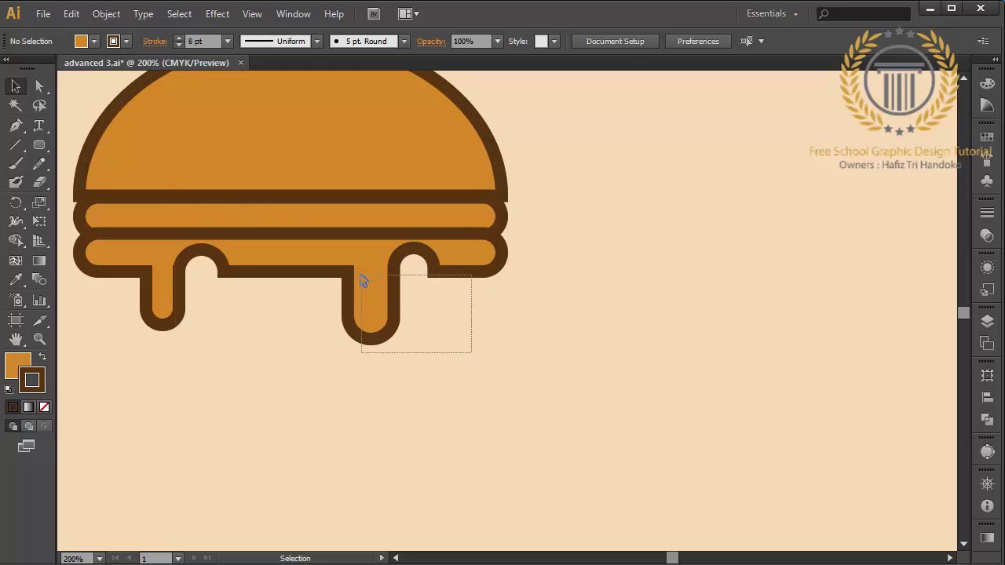
left_click(251, 217)
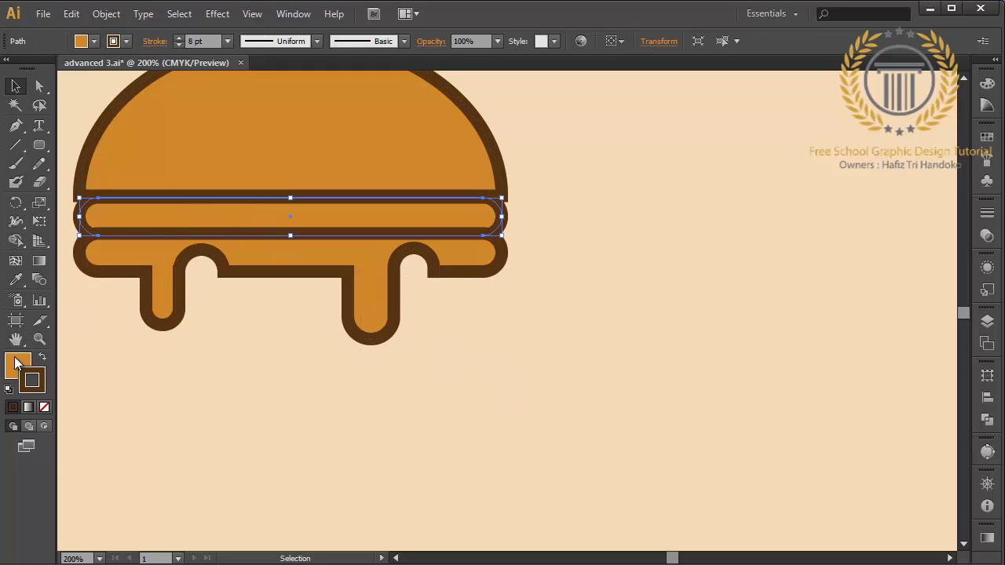
double_click(17, 363)
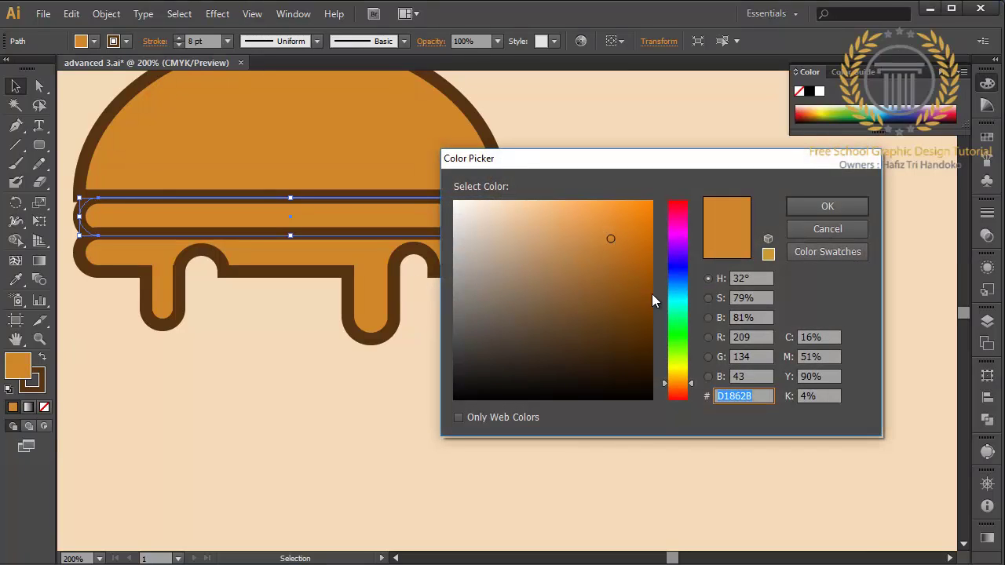
left_click_drag(677, 213, 682, 192)
left_click(815, 201)
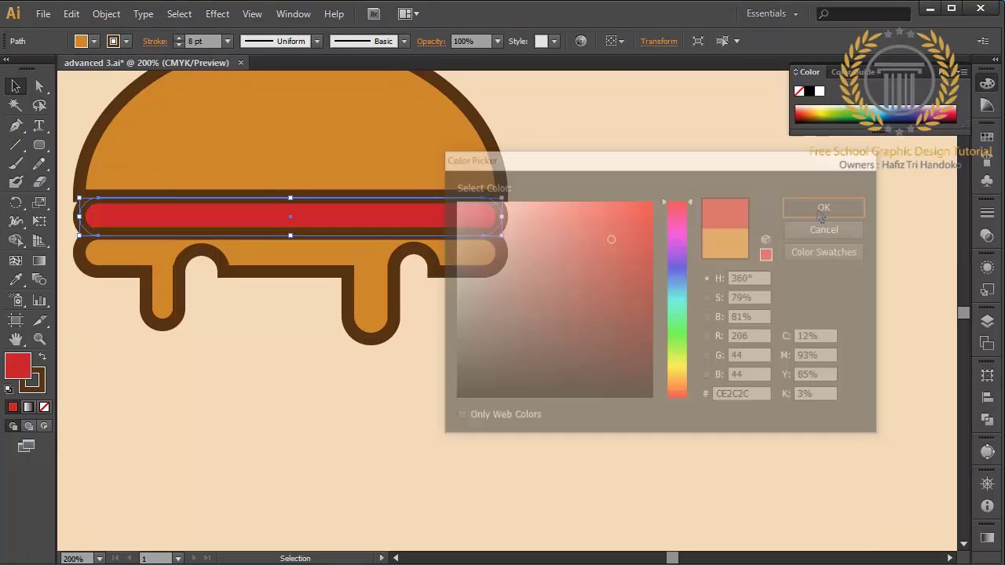
Fill the dripping band yellow-orange, starting from hex FF8500
left_click(297, 270)
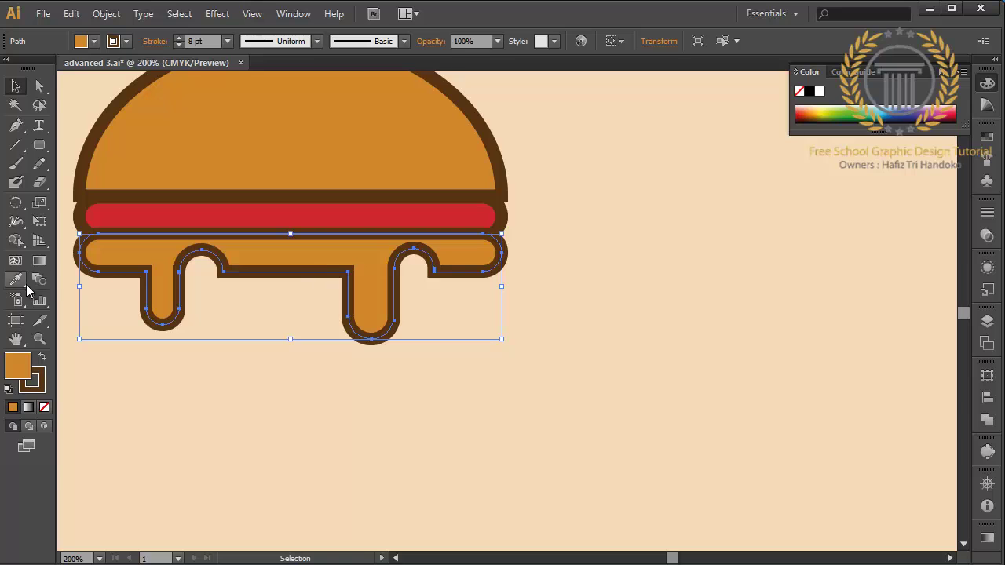
double_click(18, 365)
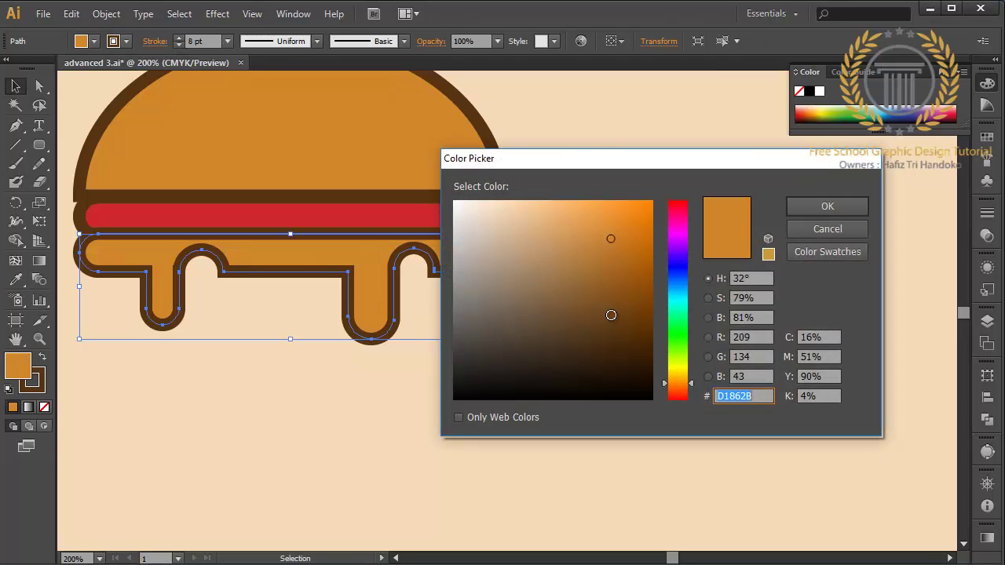
type("FF8500")
left_click_drag(687, 371, 684, 377)
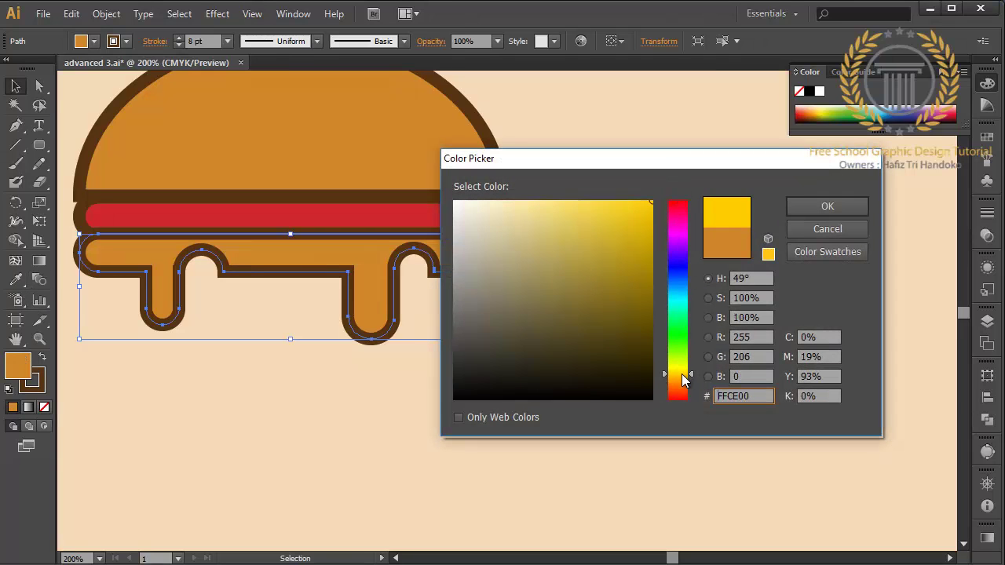
key("Return")
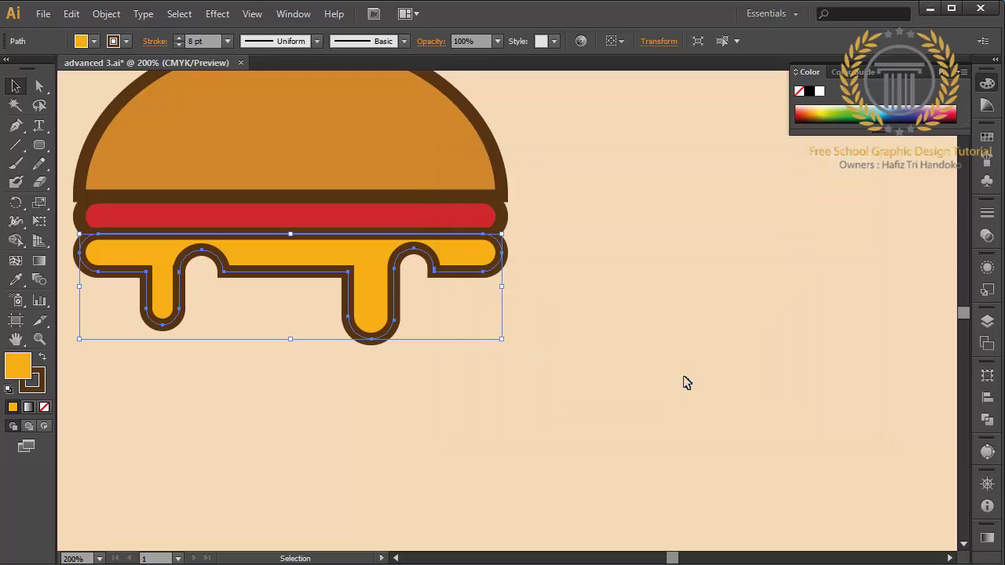
Give the middle filling bar a brighter, more saturated red fill
left_click(442, 214, "shift")
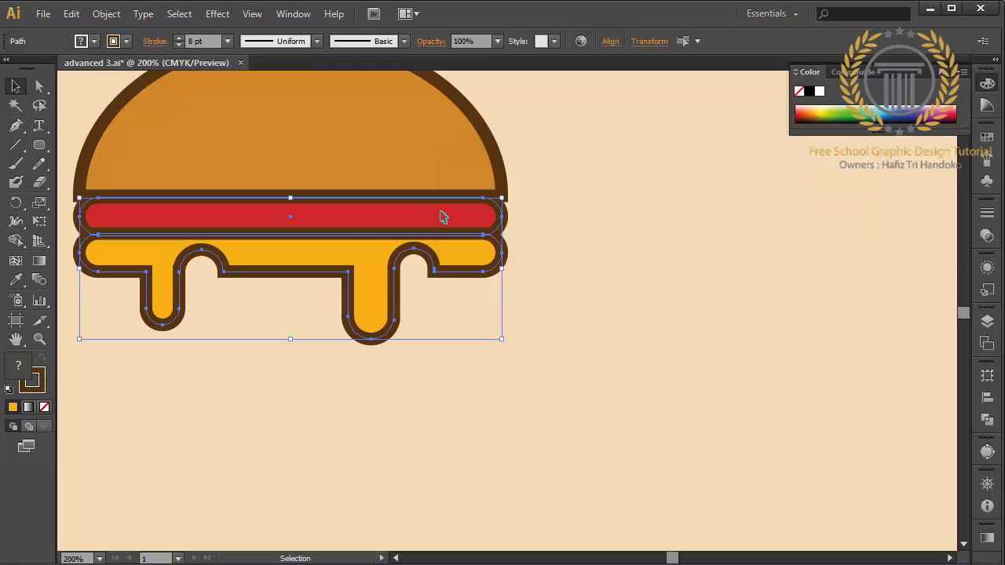
left_click(333, 315)
left_click(264, 224)
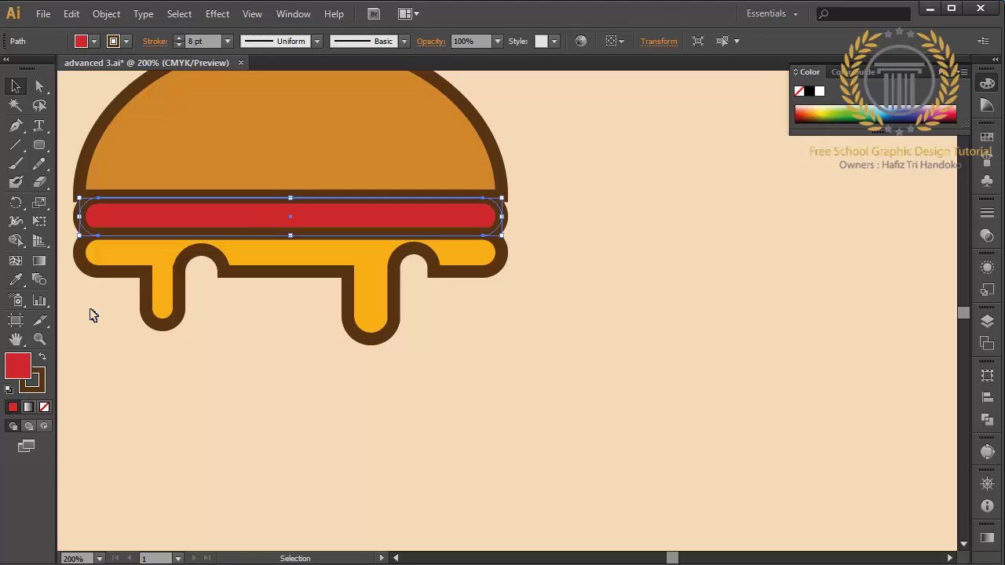
double_click(9, 375)
left_click_drag(589, 269, 677, 204)
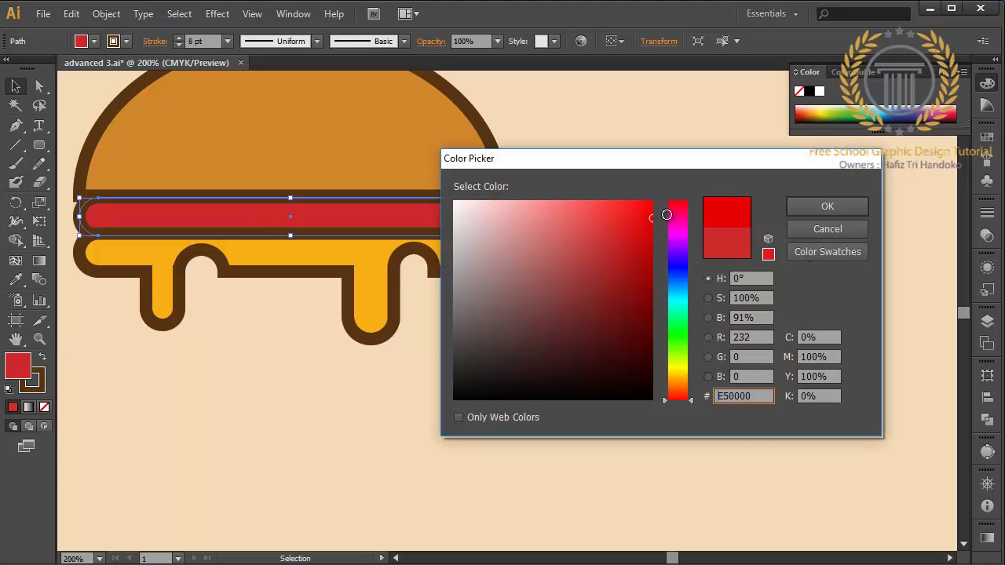
left_click(853, 207)
left_click(828, 222)
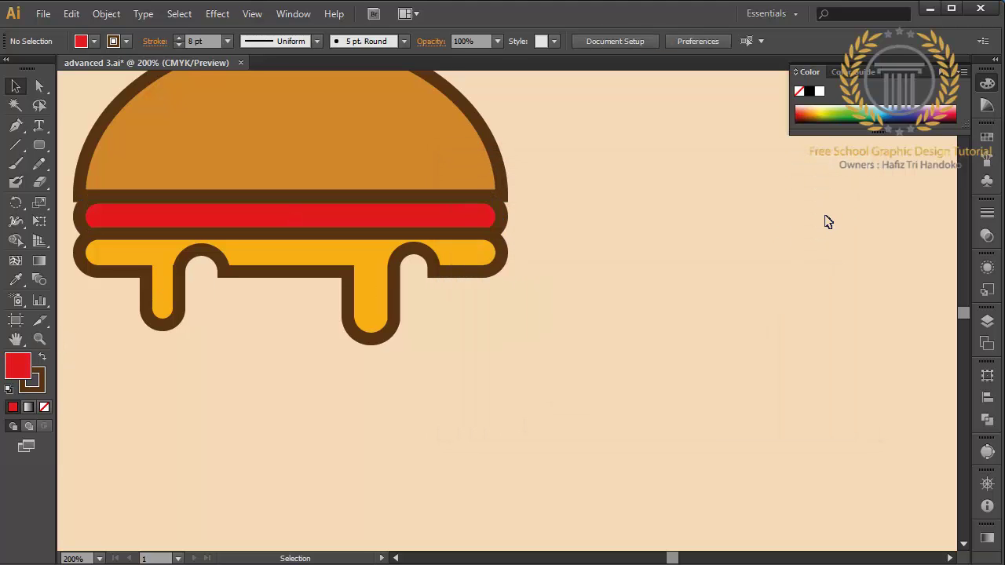
Draw small oval spots across the top bun with the Ellipse tool, then select bun and spots
scroll(486, 284, "up", 3)
scroll(487, 284, "right", 3)
scroll(487, 285, "left", 5)
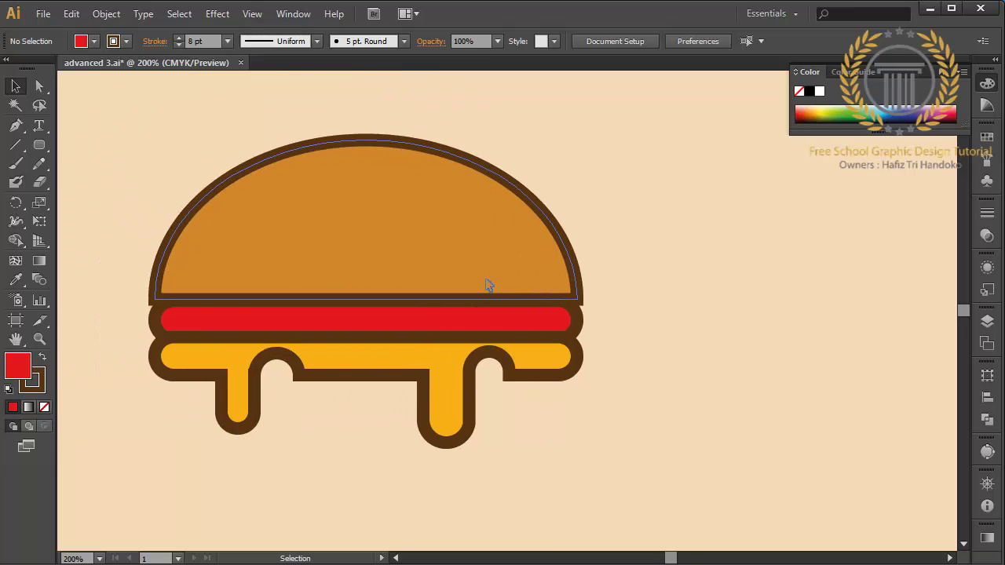
left_click_drag(41, 152, 88, 179)
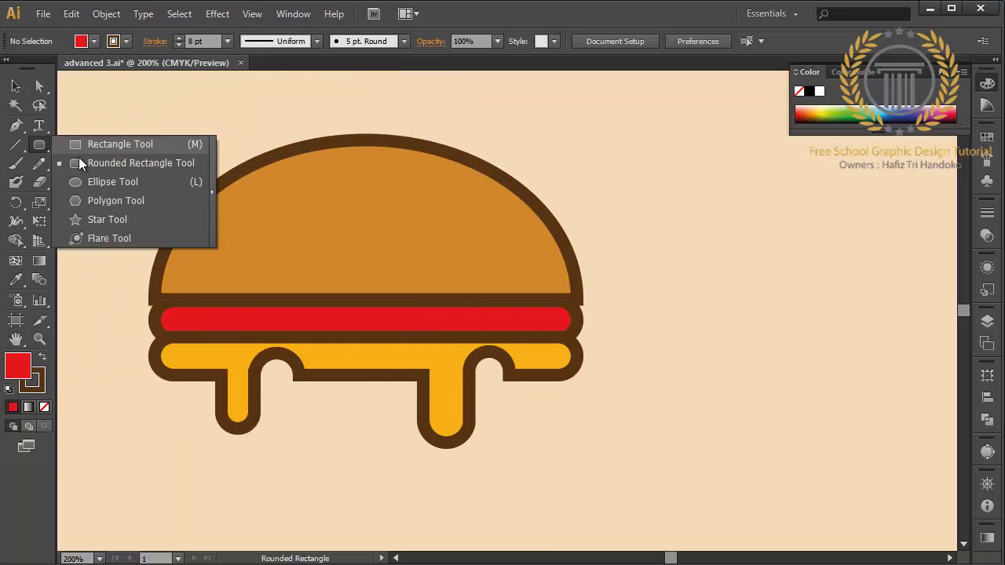
left_click_drag(285, 179, 361, 220)
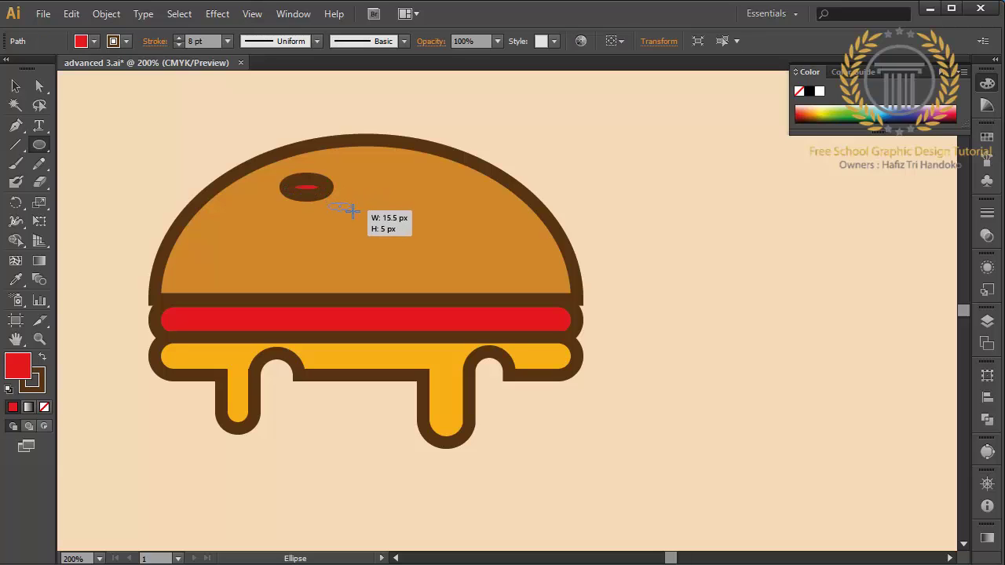
mouse_move(348, 172)
left_mouse_down()
mouse_move(388, 187)
mouse_move(408, 214)
left_mouse_up()
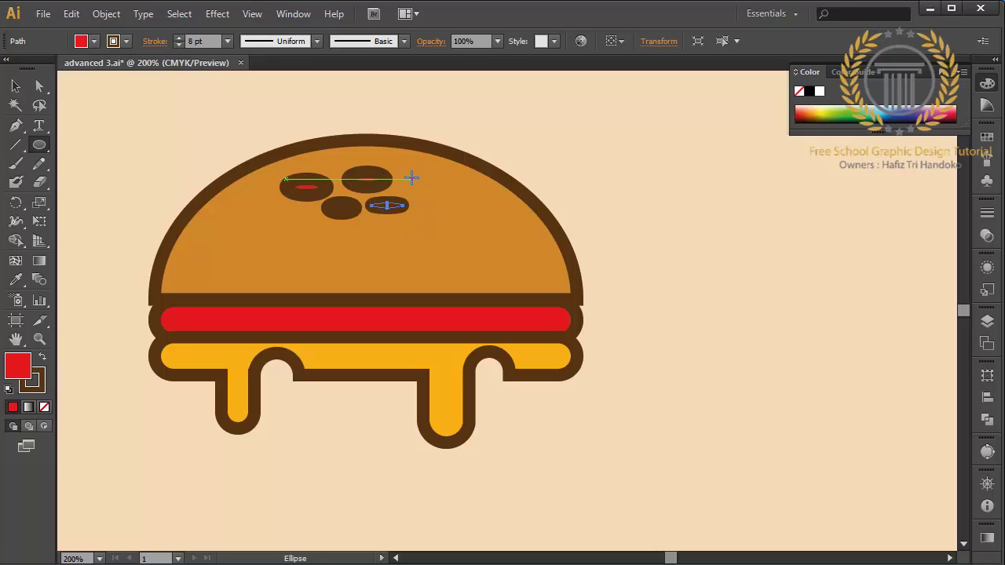
mouse_move(405, 173)
left_mouse_down()
mouse_move(450, 201)
mouse_move(444, 228)
mouse_move(459, 229)
left_mouse_up()
left_click_drag(287, 226, 333, 241)
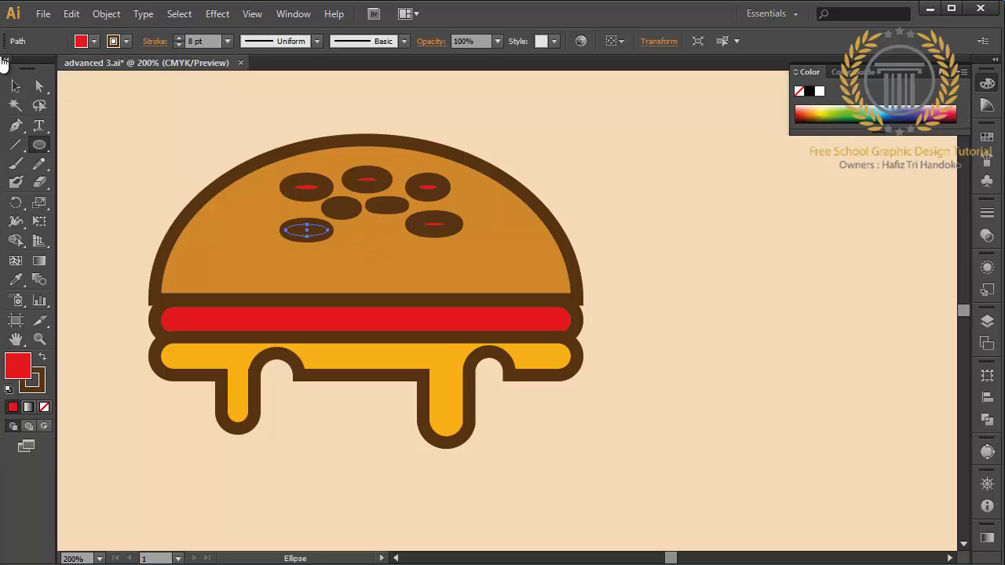
left_click(15, 86)
left_click_drag(188, 131, 479, 255)
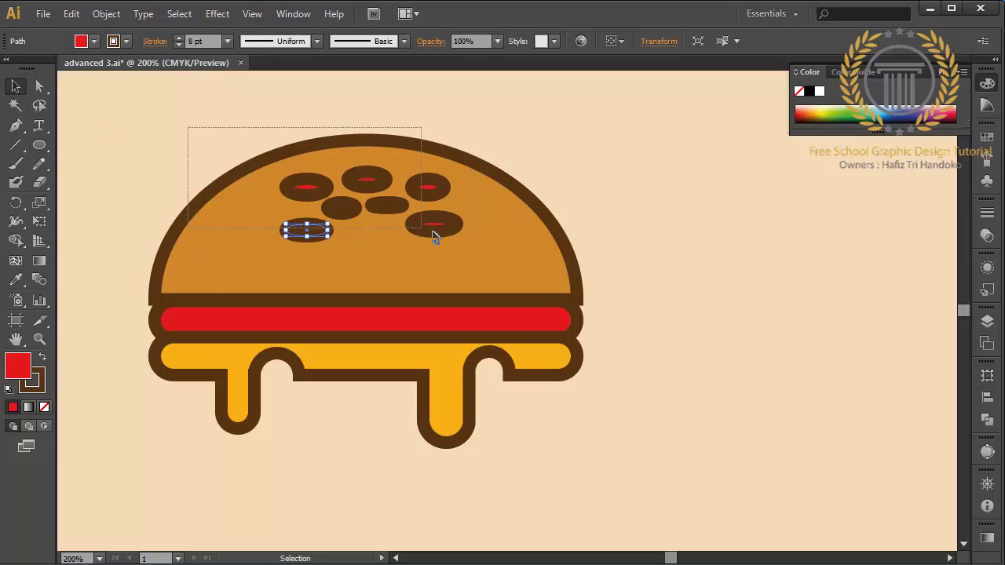
Swap fill and stroke so the spots become solid brown with no outline
left_click(479, 255, "shift")
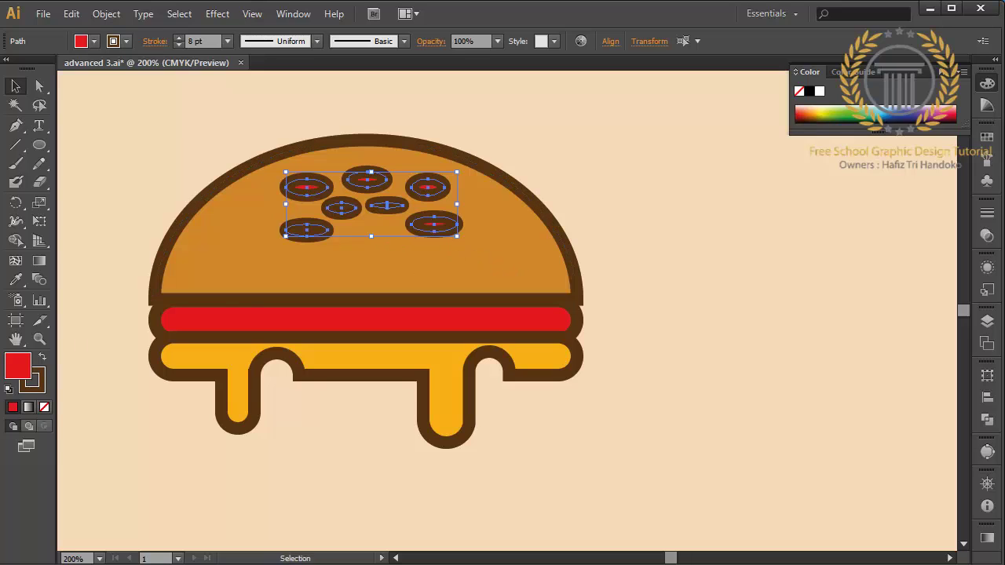
left_click(44, 408)
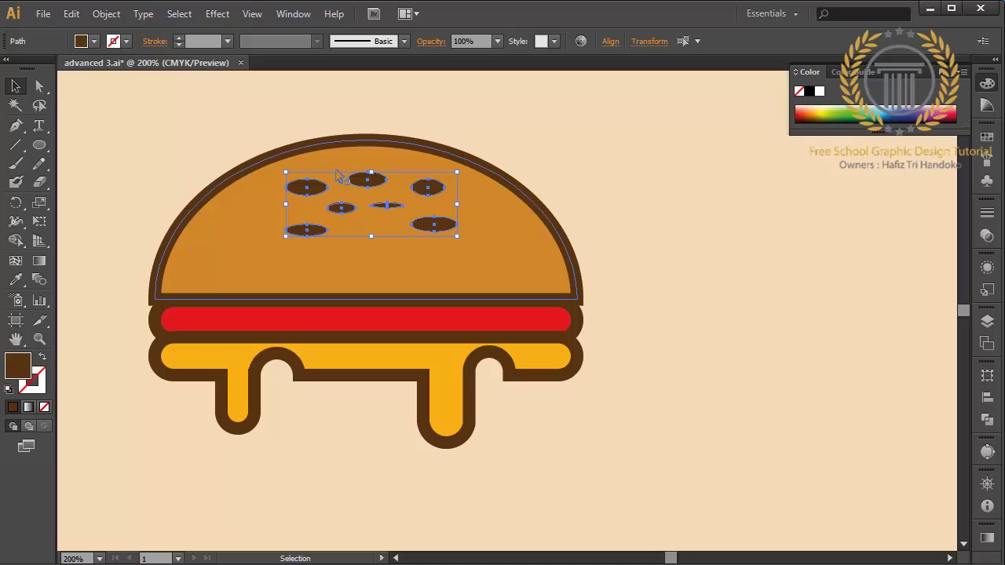
left_click(397, 117)
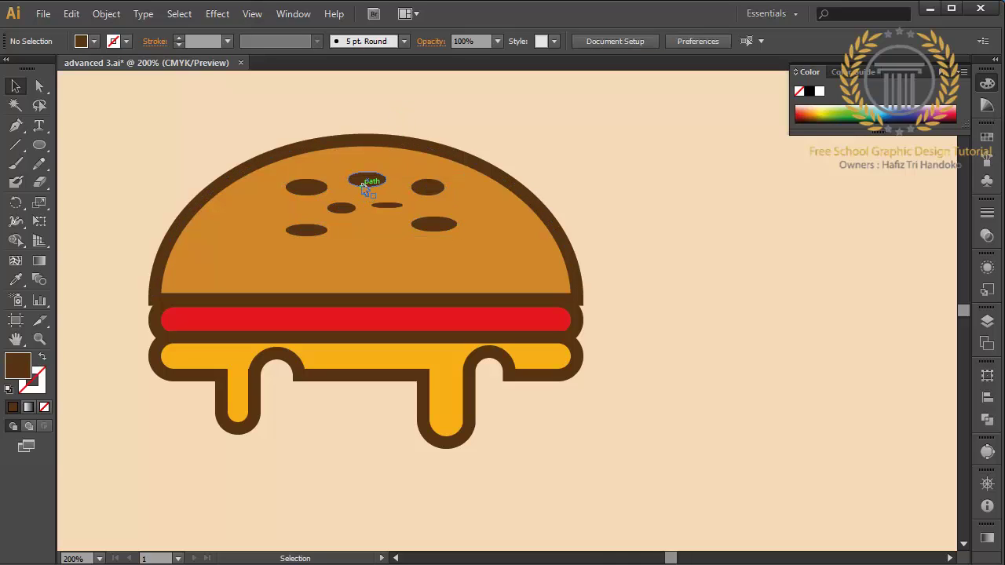
Spread the seeds higher across the bun, moving and resizing them
mouse_move(366, 181)
left_mouse_down()
mouse_move(365, 163)
mouse_move(326, 179)
left_mouse_up()
mouse_move(418, 190)
left_mouse_down()
mouse_move(408, 177)
mouse_move(391, 223)
mouse_move(385, 189)
mouse_move(342, 198)
left_mouse_up()
left_click(387, 205)
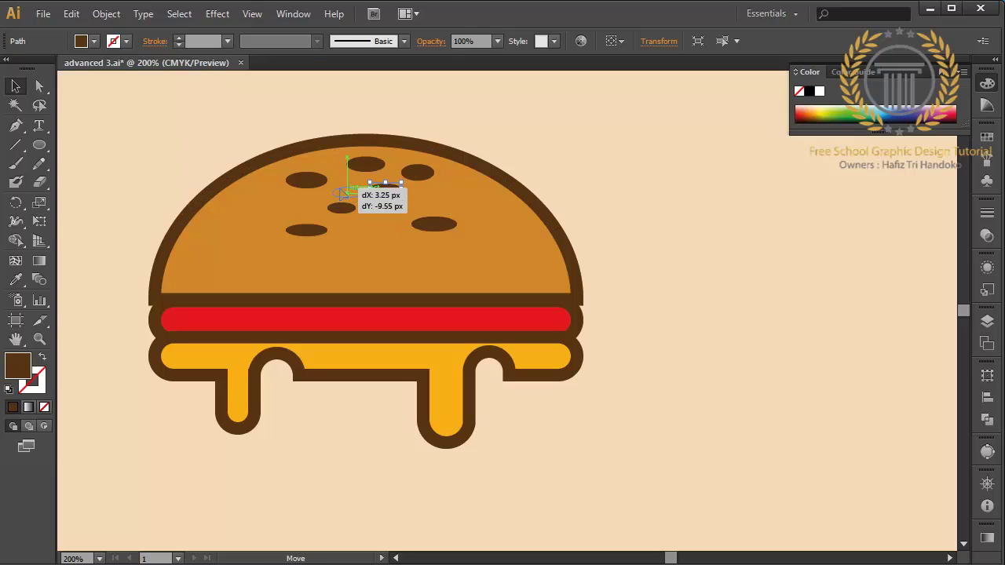
left_click_drag(307, 229, 256, 197)
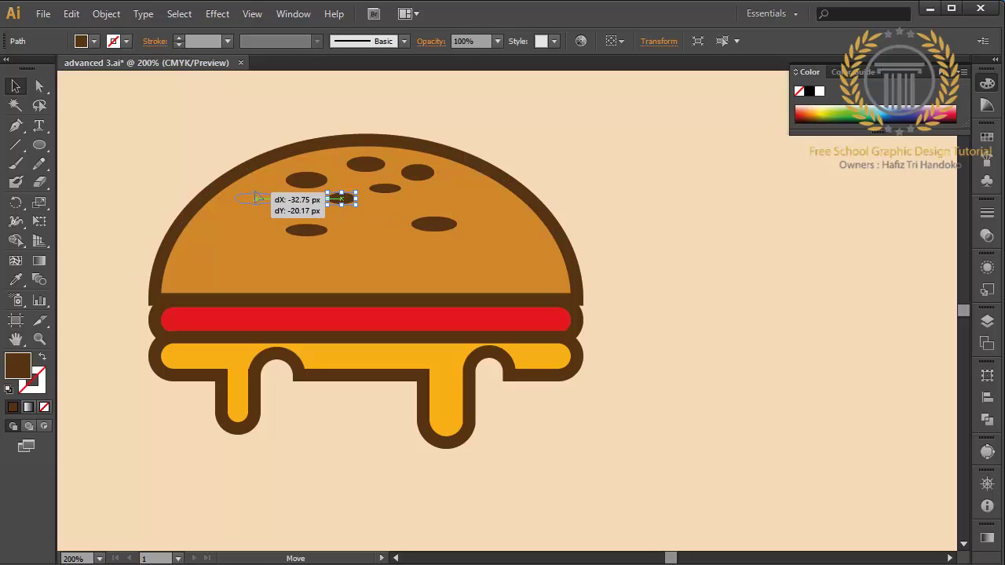
left_click_drag(430, 228, 454, 199)
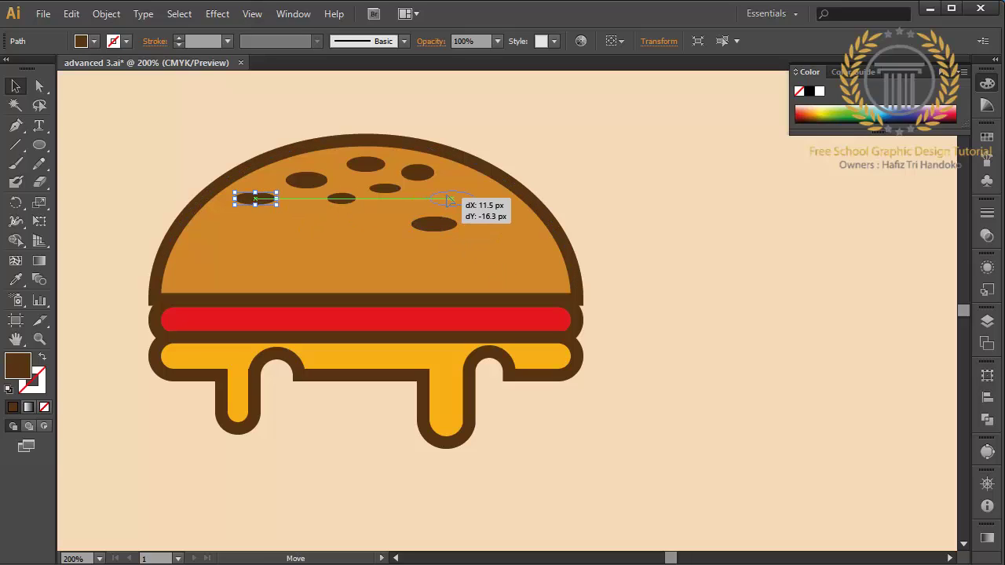
left_click(553, 138)
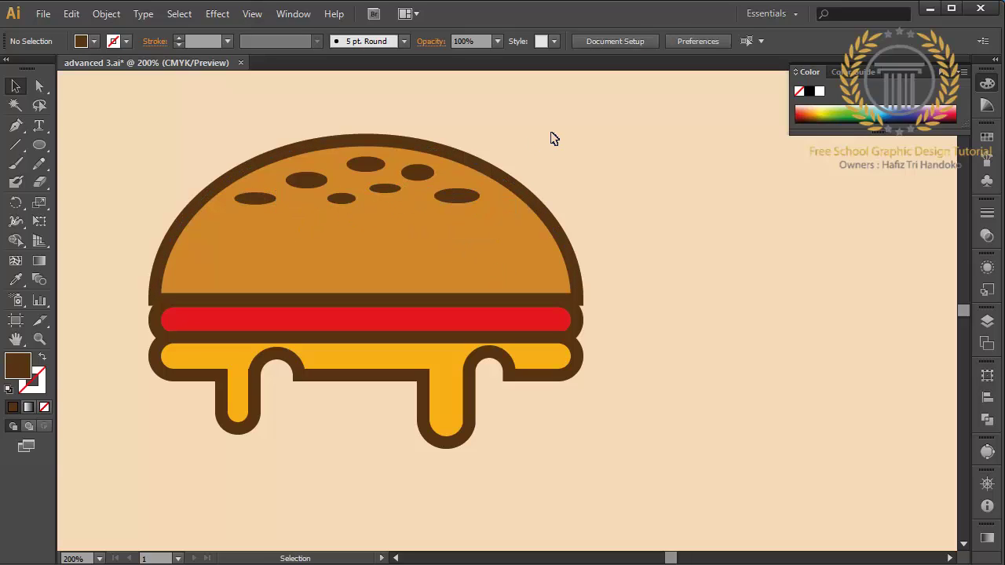
left_click(385, 188)
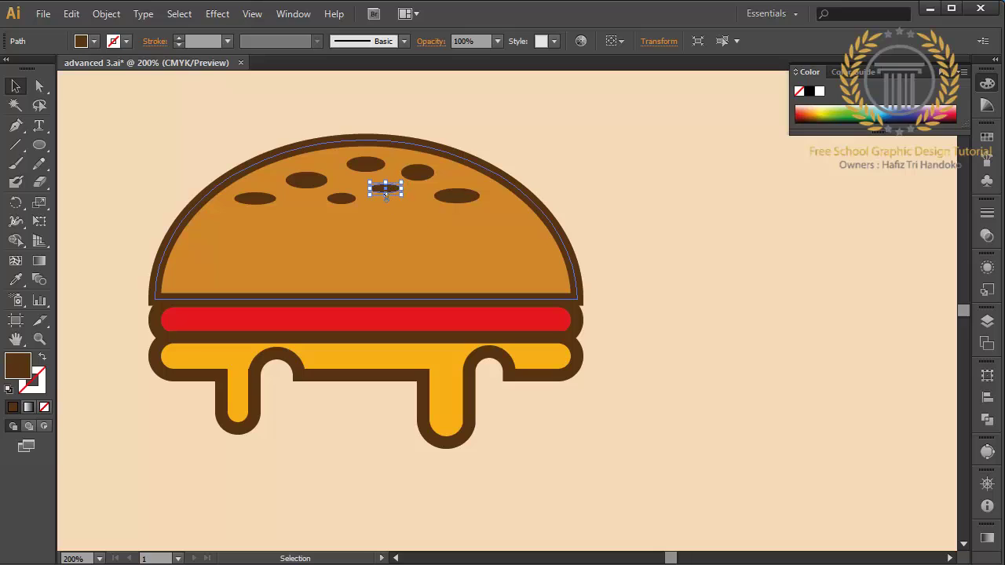
mouse_move(385, 193)
left_mouse_down()
mouse_move(417, 173)
mouse_move(457, 196)
left_mouse_up()
left_click(555, 172)
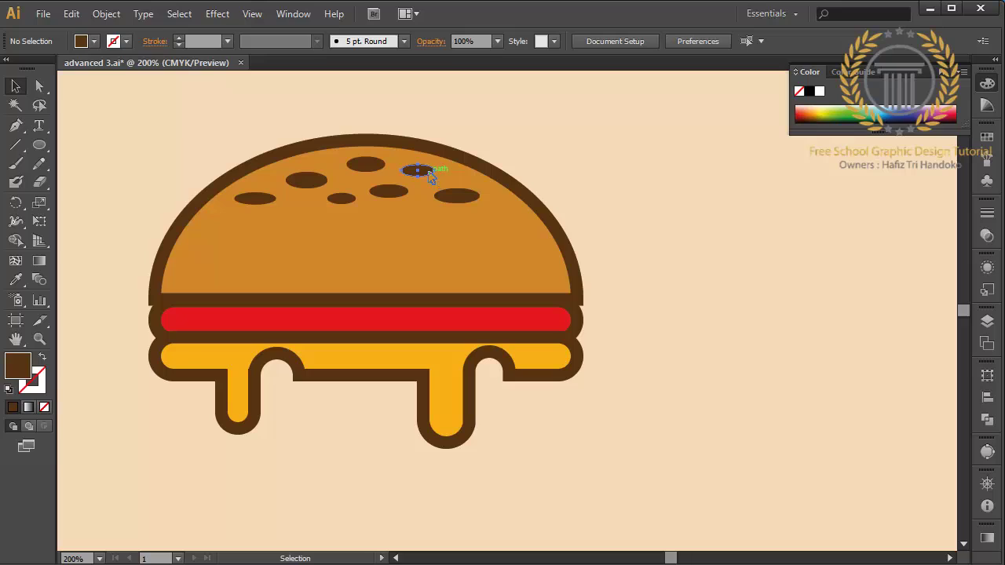
left_click_drag(430, 171, 441, 181)
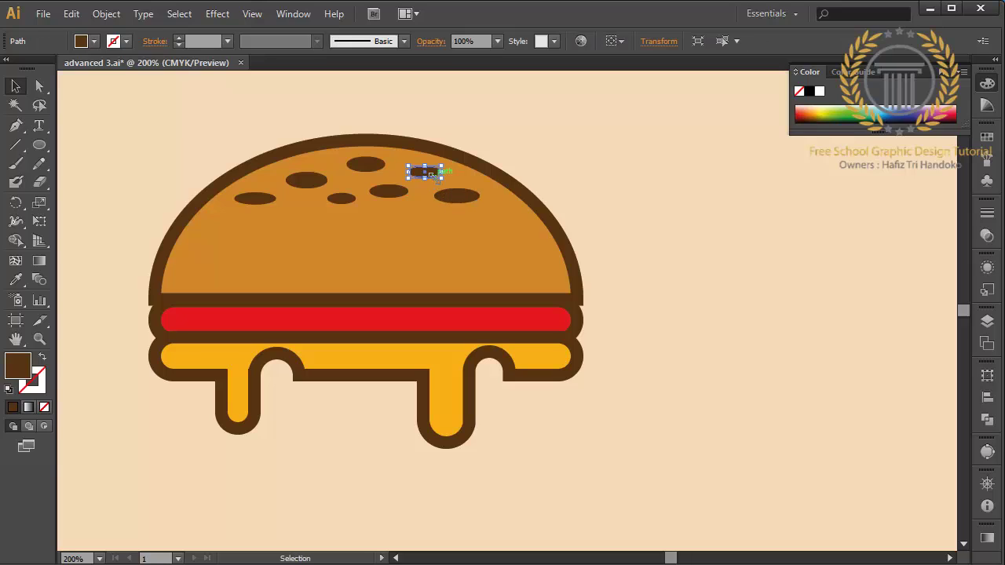
left_click(528, 164)
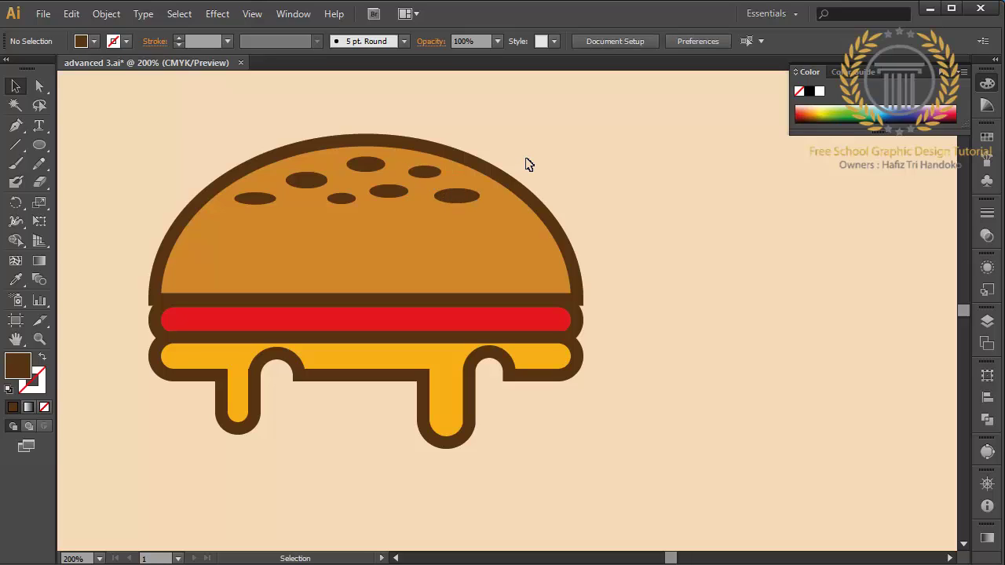
Duplicate a seed and tilt each seed to a different angle
mouse_move(306, 180)
left_mouse_down()
mouse_move(339, 197)
mouse_move(281, 202)
left_mouse_up()
left_click(307, 179)
left_click(275, 198)
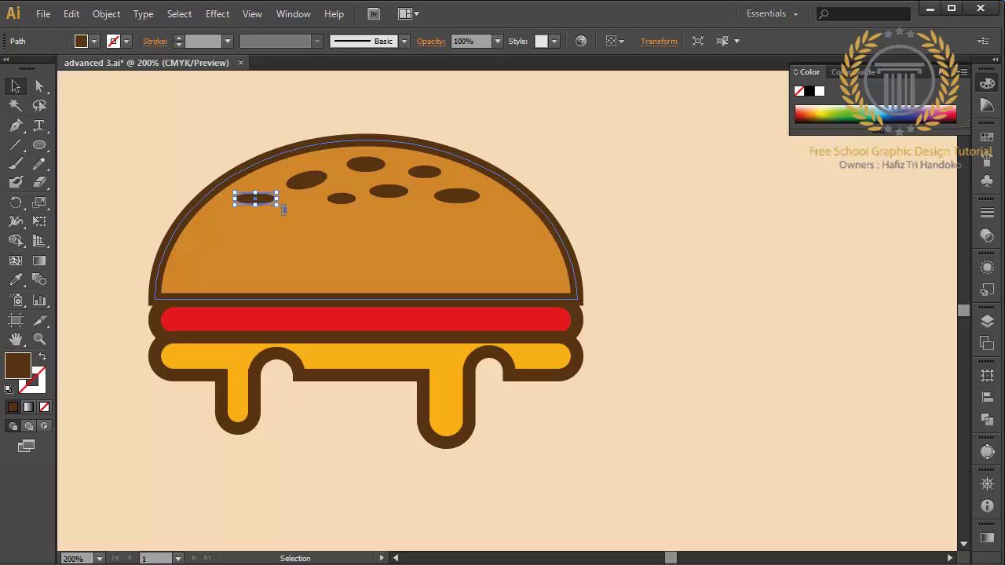
left_click_drag(285, 209, 313, 200)
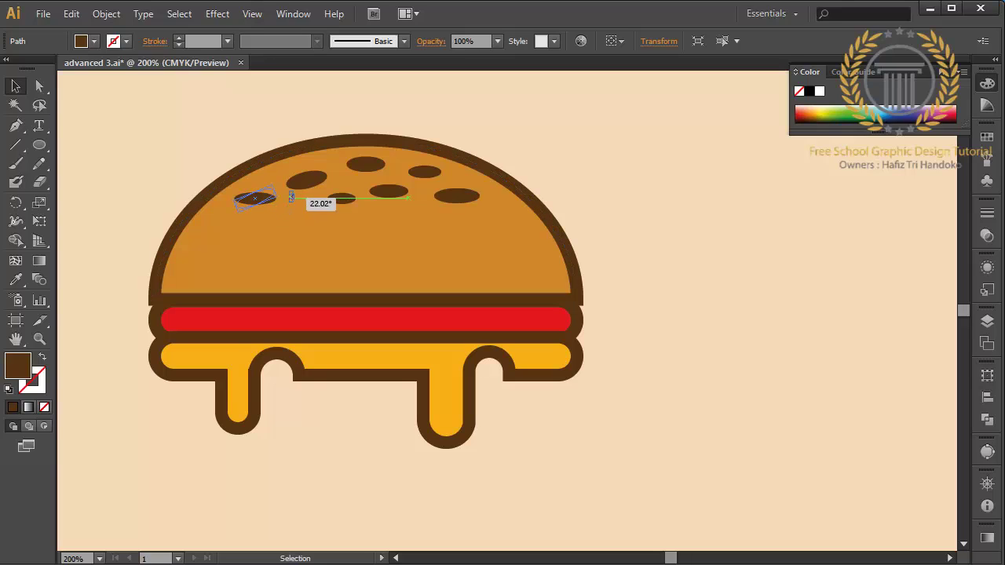
left_click_drag(448, 181, 489, 225)
left_click(450, 196)
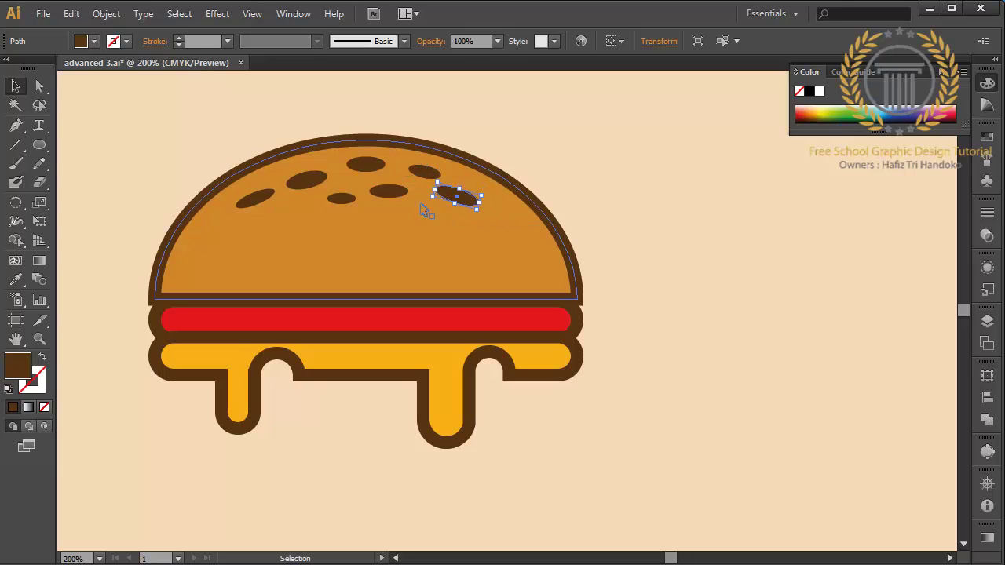
left_click(391, 193)
left_click_drag(417, 202, 426, 206)
left_click(342, 198)
left_click_drag(362, 209, 375, 206)
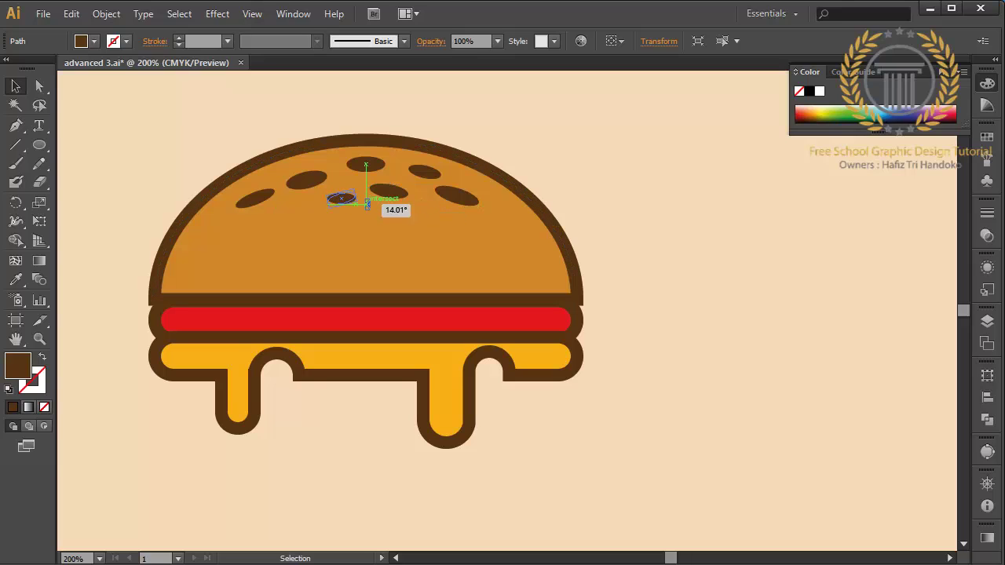
left_click(533, 177)
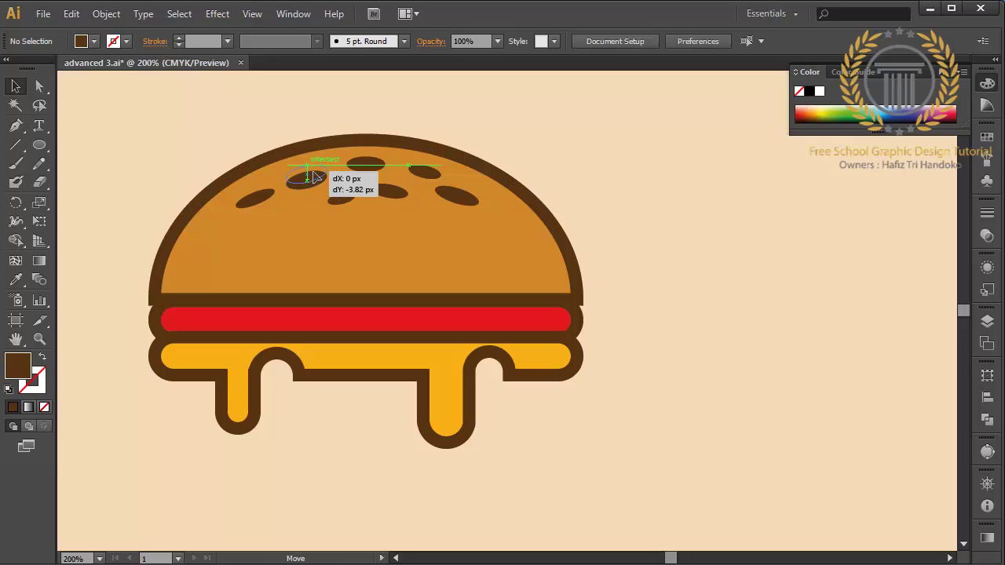
mouse_move(318, 180)
left_mouse_down()
mouse_move(318, 171)
mouse_move(358, 203)
left_mouse_up()
left_click(554, 138)
left_click(638, 154)
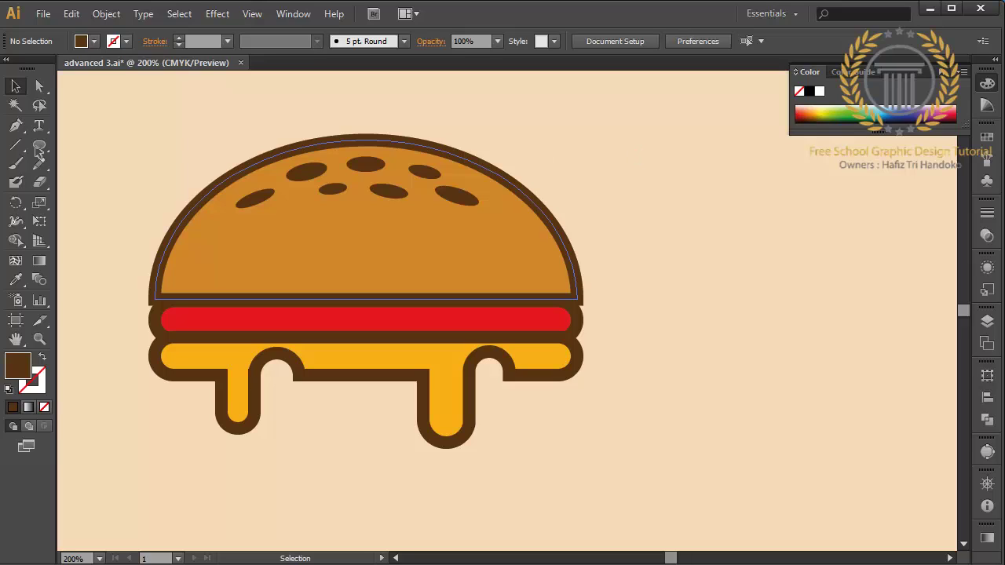
Draw a rounded-rectangle bottom bun below the cheese and give it the top bun's colours
left_click(40, 144)
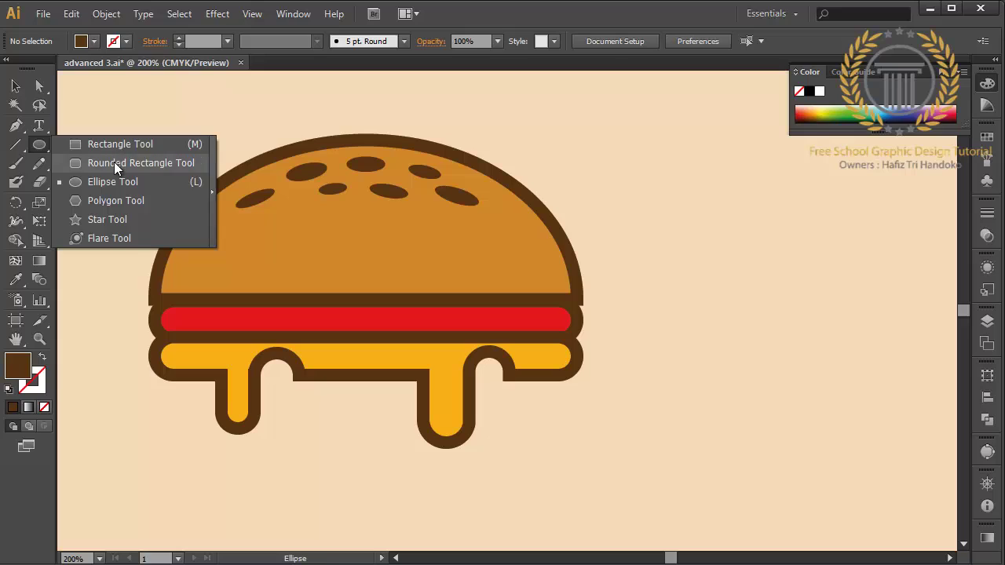
left_click(112, 163)
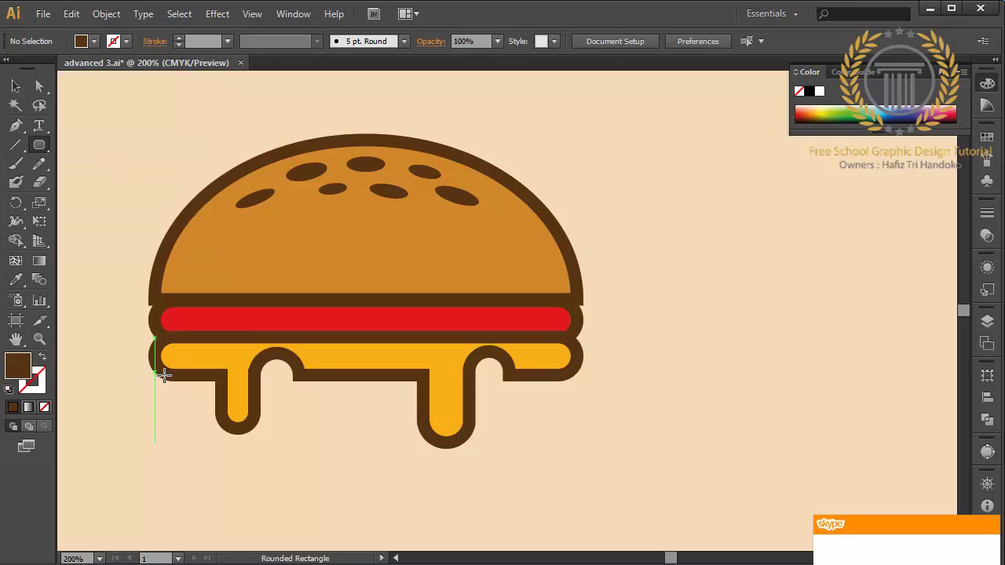
left_click_drag(155, 372, 539, 474)
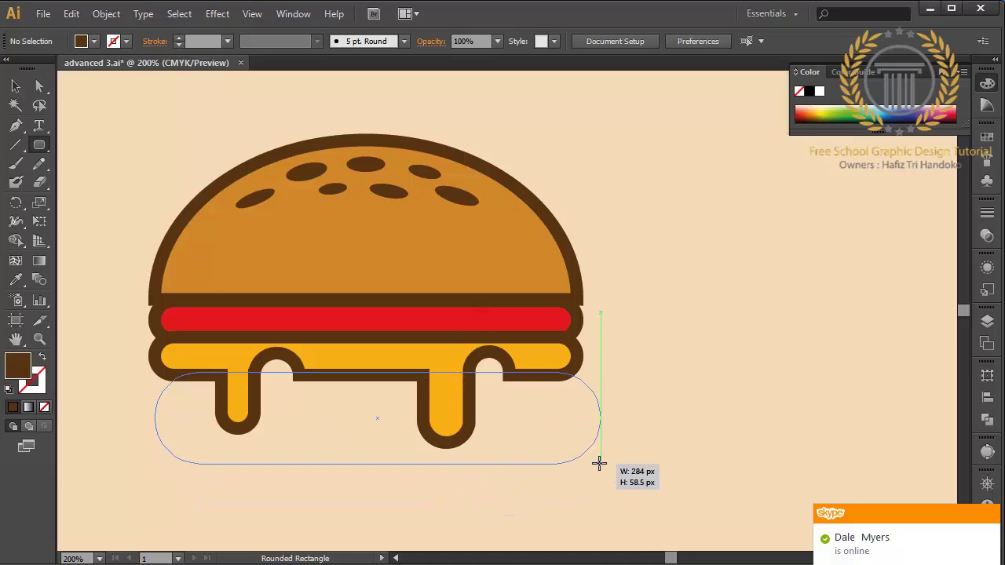
left_click_drag(538, 474, 577, 465)
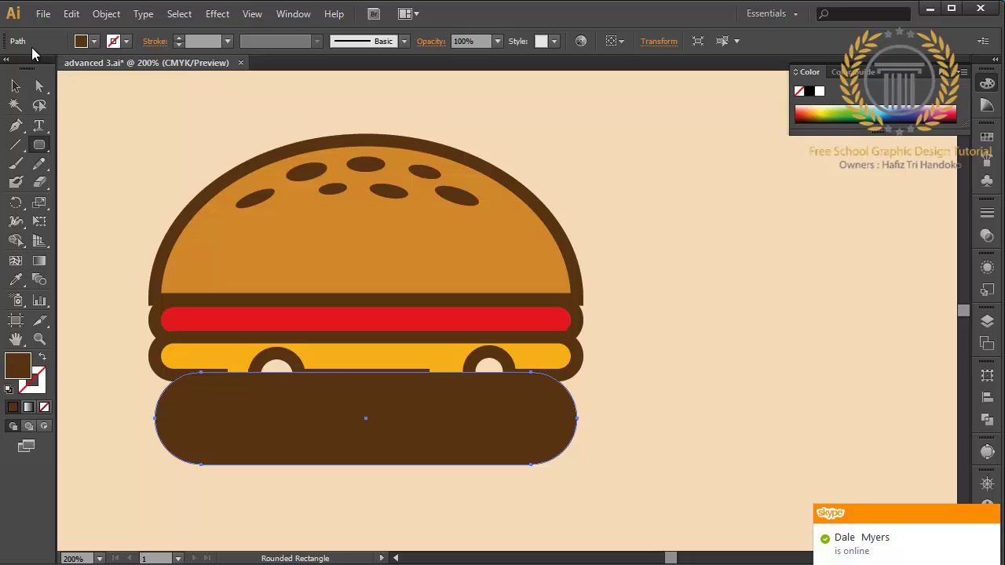
left_click(15, 280)
left_click(283, 244)
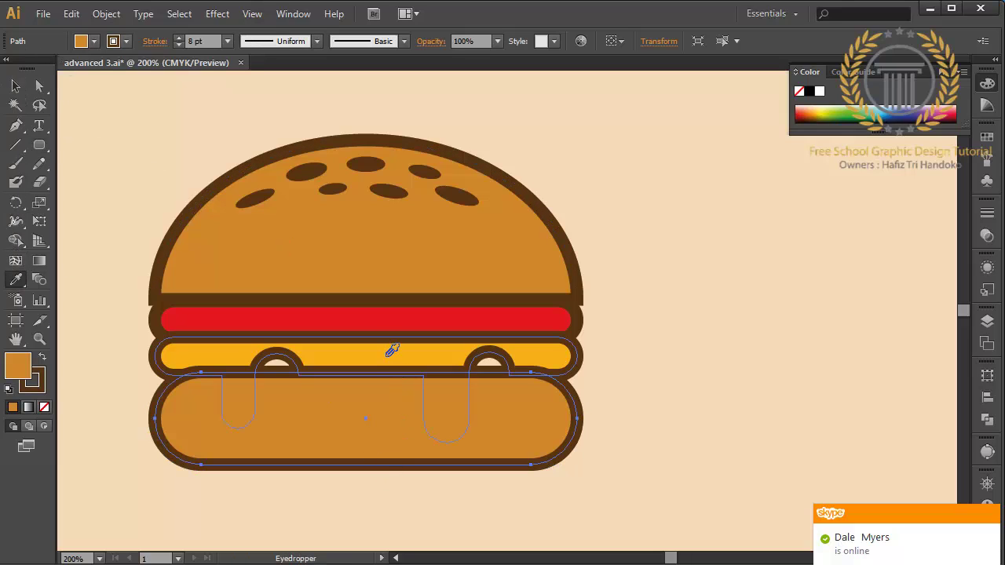
Bring the cheese and red filling in front of the bottom bun
left_click(17, 87)
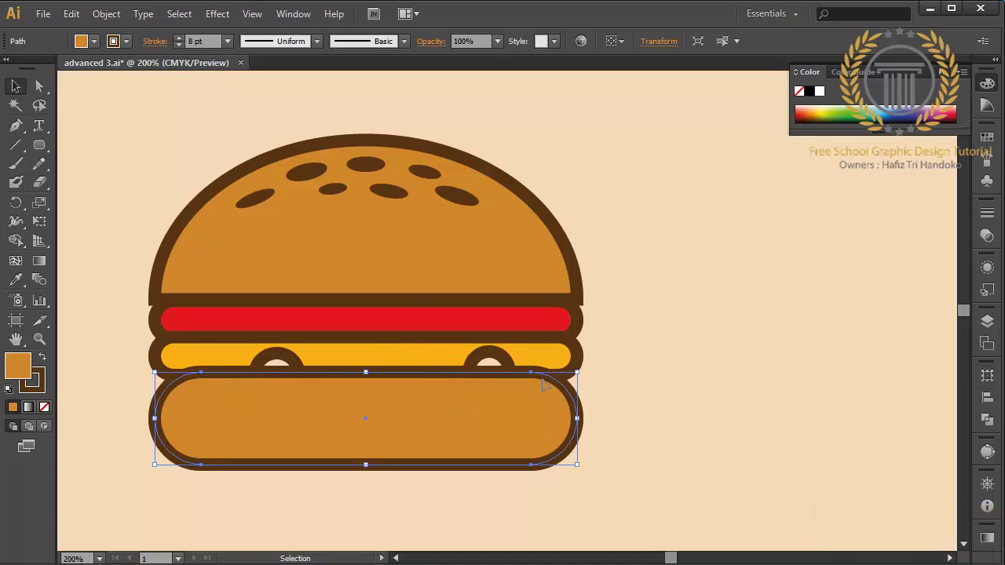
left_click(539, 355)
left_click(538, 325, "shift")
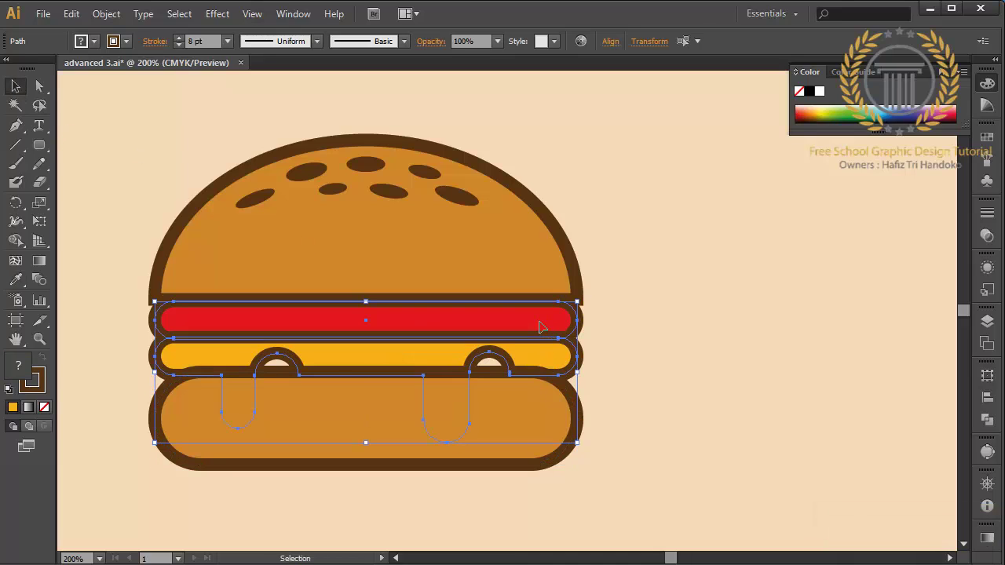
key("ctrl+shift+bracketright")
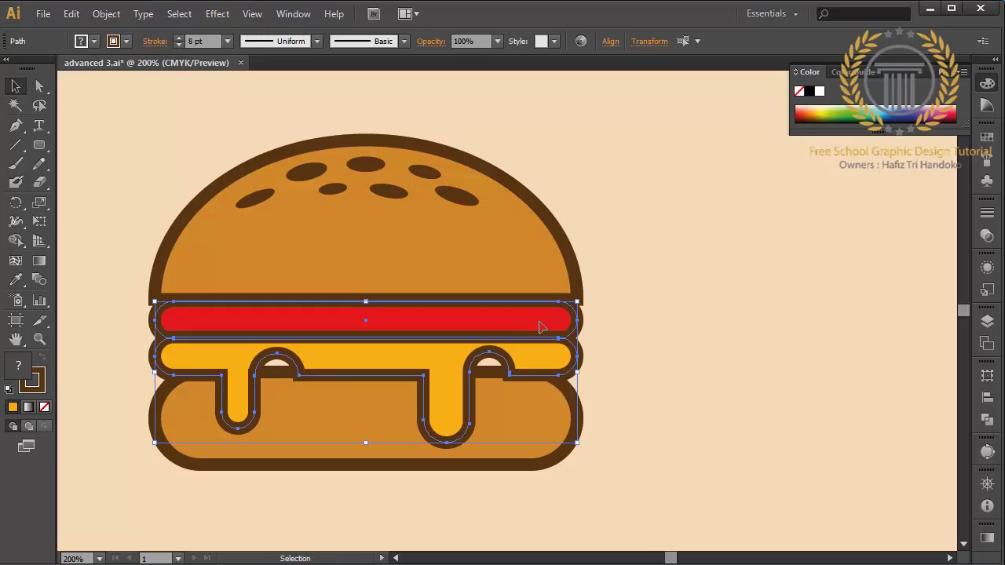
Move the bottom bun slightly up, then nudge it left to sit beneath the cheese
left_click(643, 431)
left_click_drag(565, 429, 572, 412)
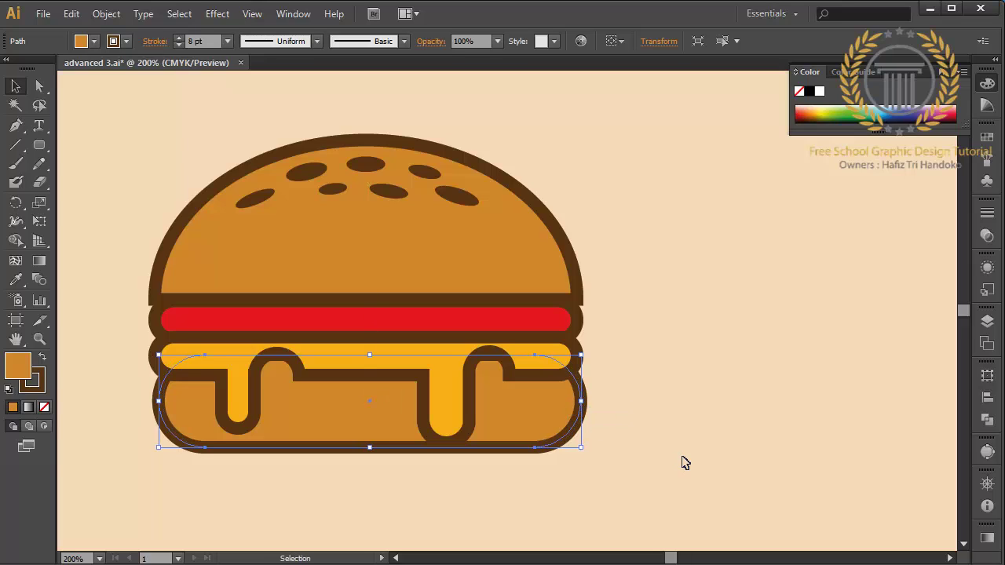
key("Left")
key("Left")
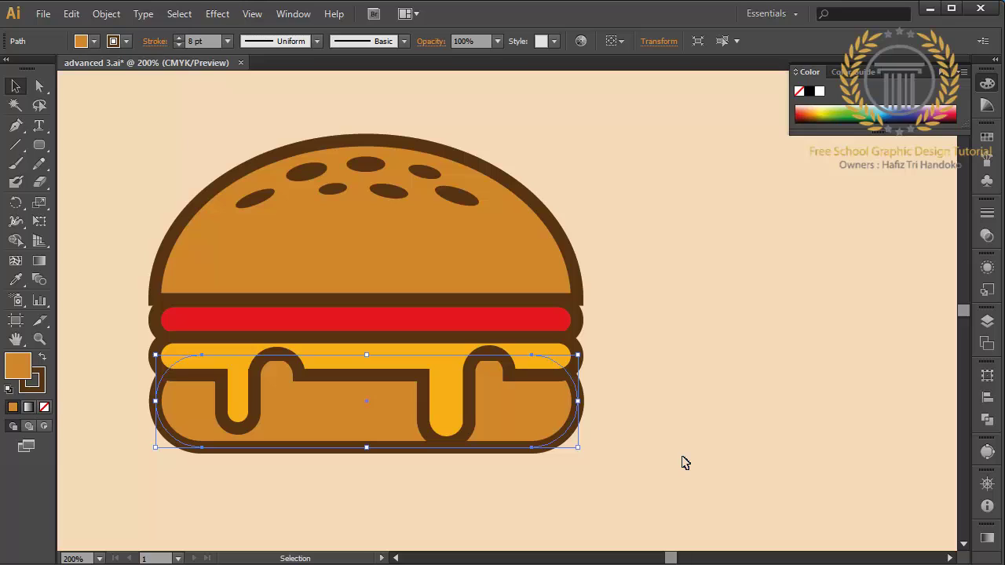
left_click(683, 458)
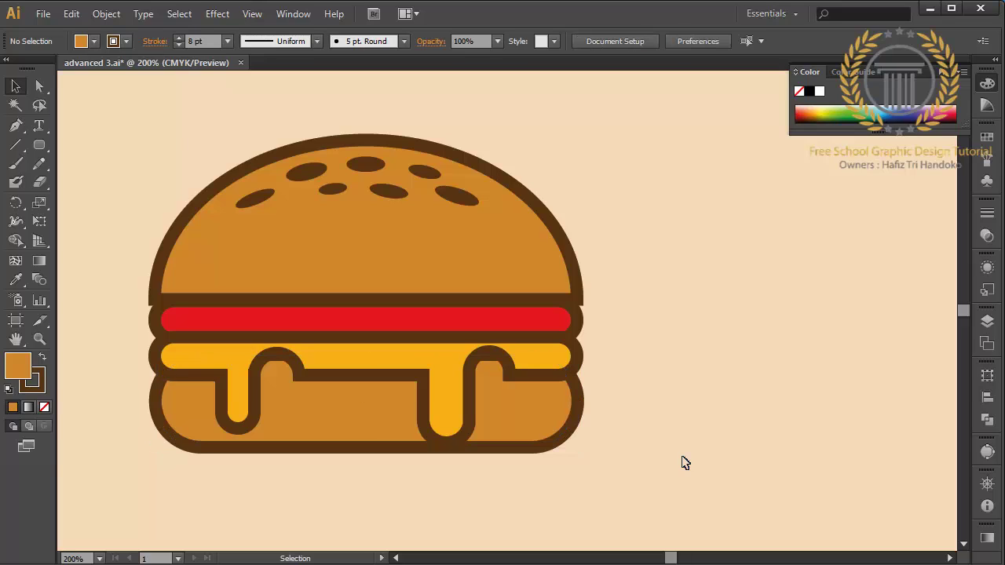
left_click(578, 433)
Fine-tune the bottom bun's vertical position with small up and down nudges
key("Up")
key("Up")
key("Up")
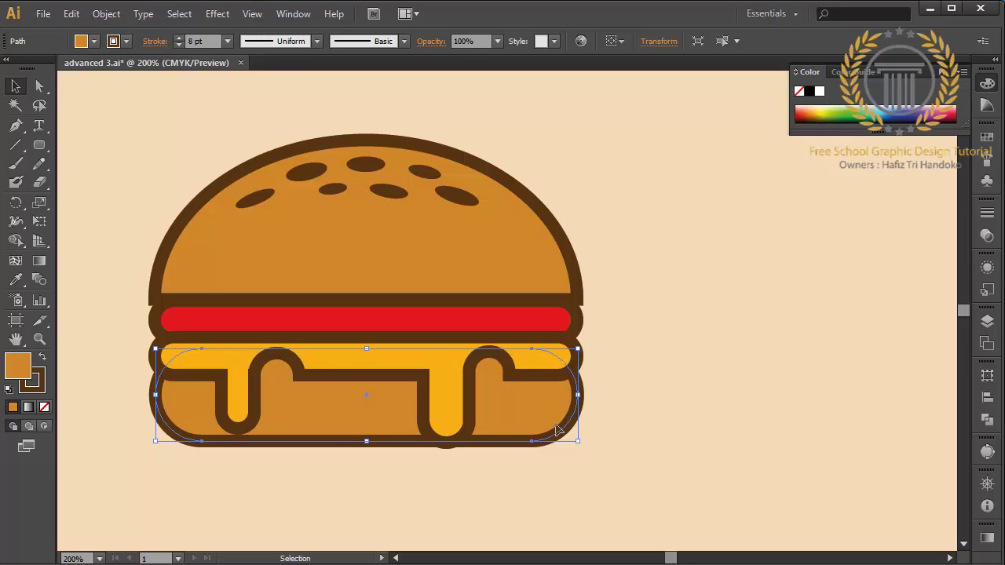
key("Down")
key("Down")
key("Up")
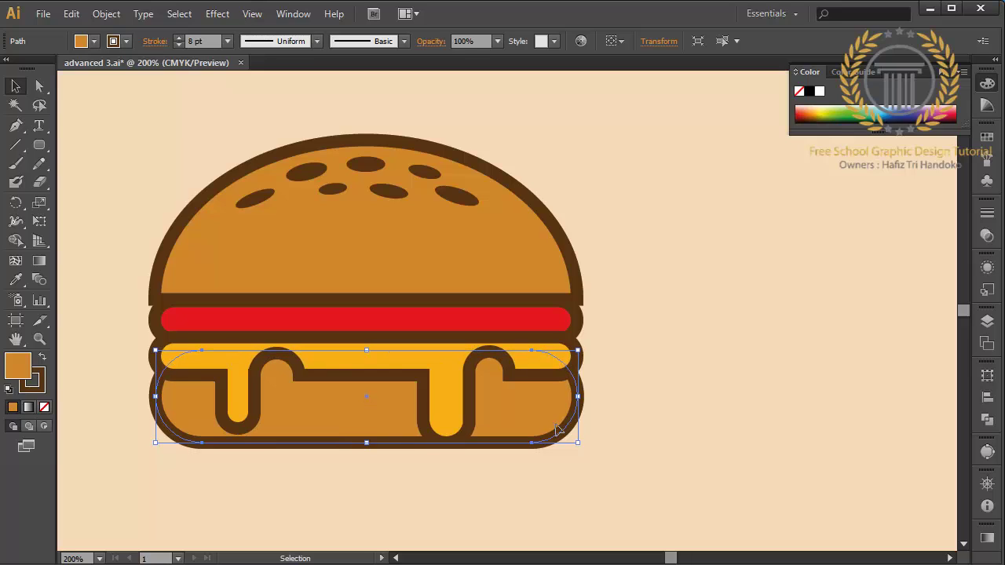
left_click(668, 459)
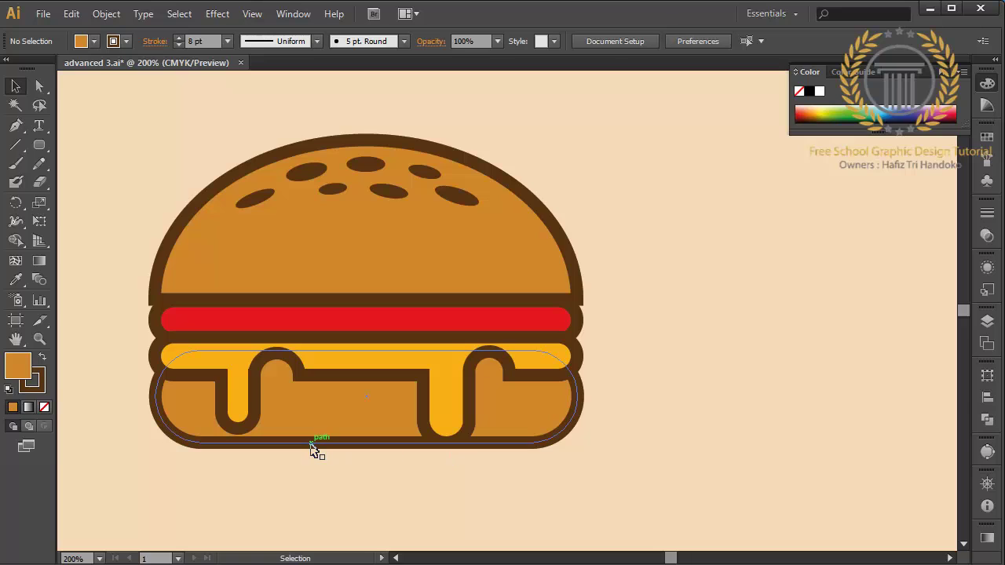
Fill the bottom bun with a darker brown via the Color Picker
left_click(301, 422)
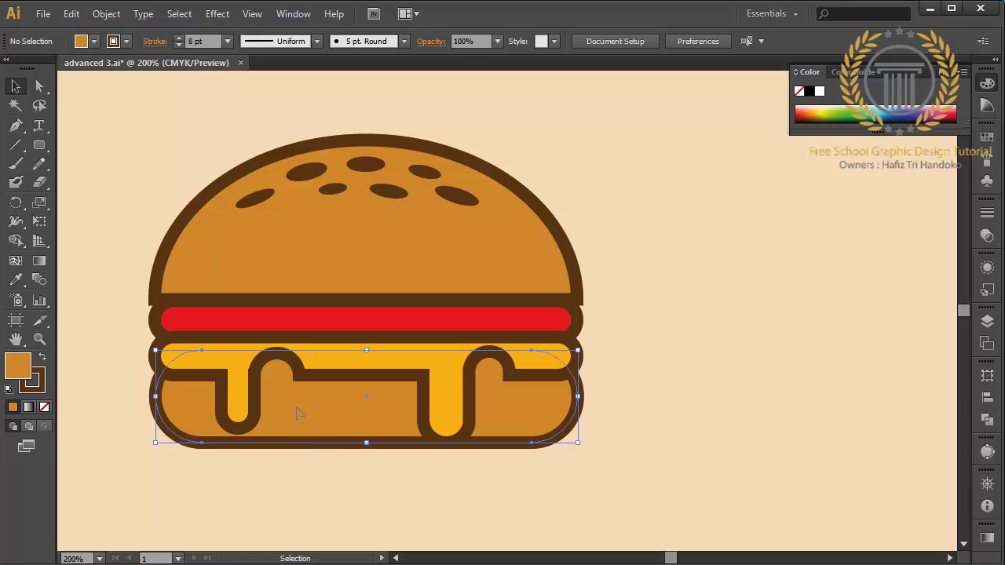
double_click(17, 374)
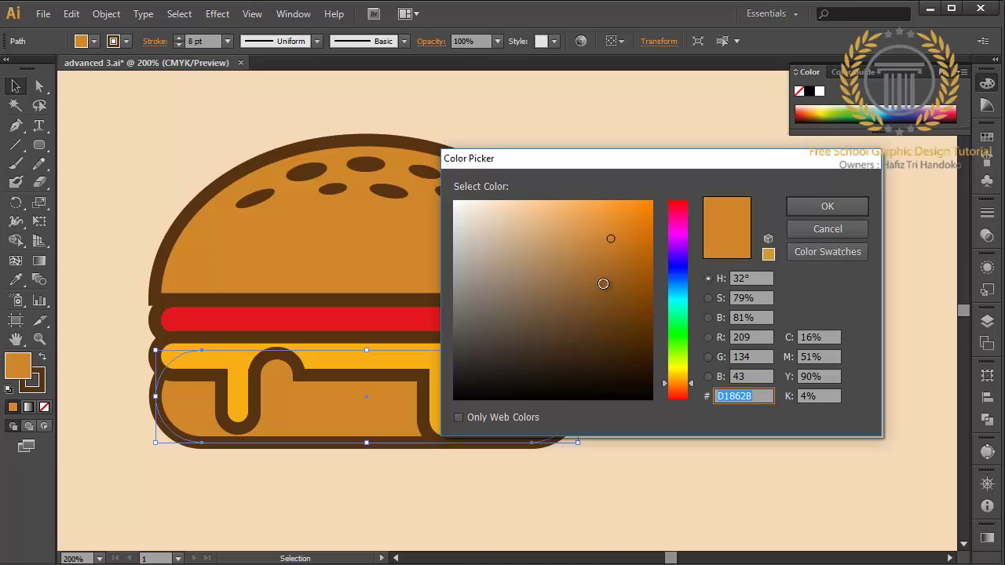
left_click_drag(603, 284, 597, 292)
left_click(801, 209)
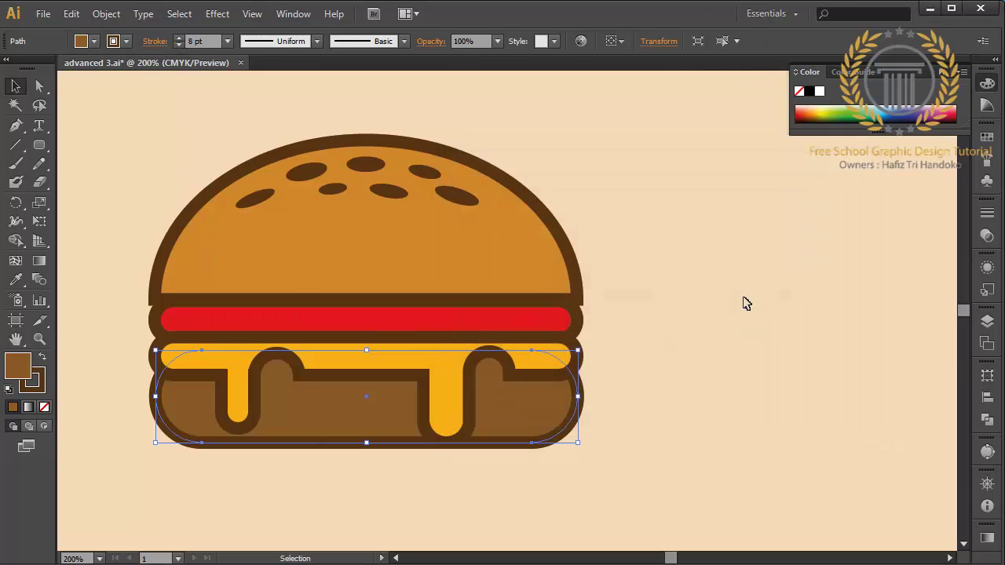
left_click(743, 316)
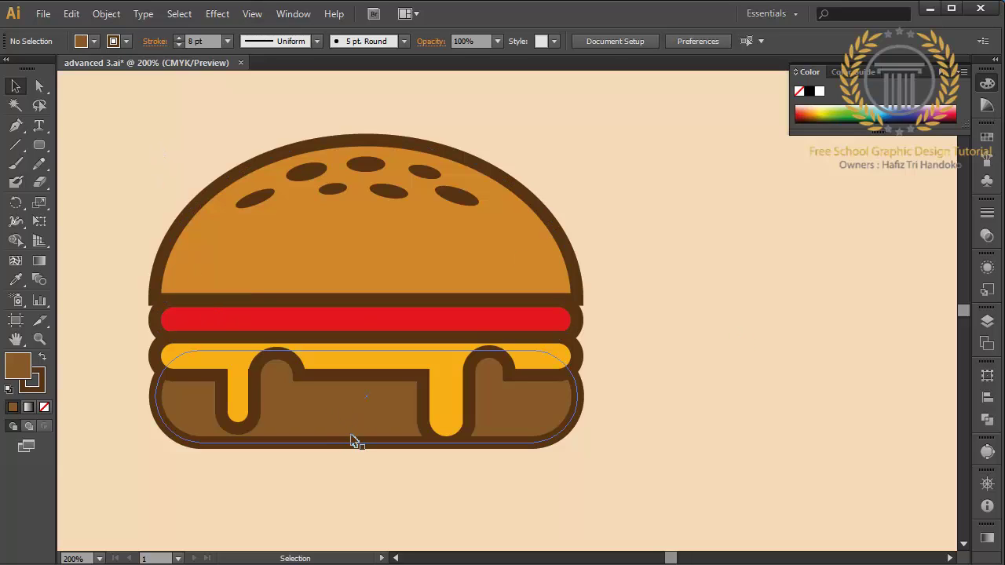
Duplicate the bun downward and bring the brown layer, cheese and red strip in front of it
left_click_drag(355, 441, 354, 486)
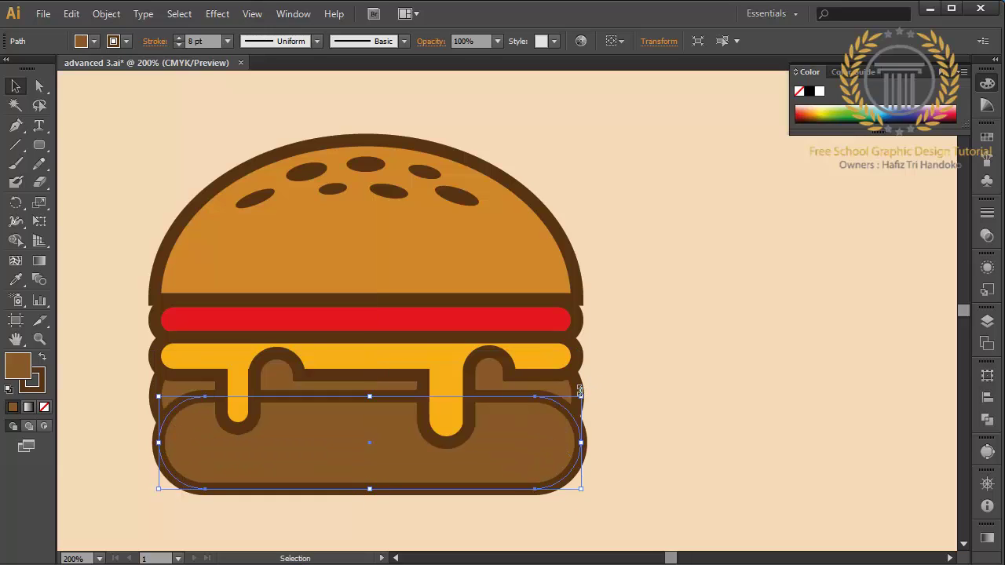
left_click(579, 397)
left_click(545, 363, "shift")
left_click(538, 322, "shift")
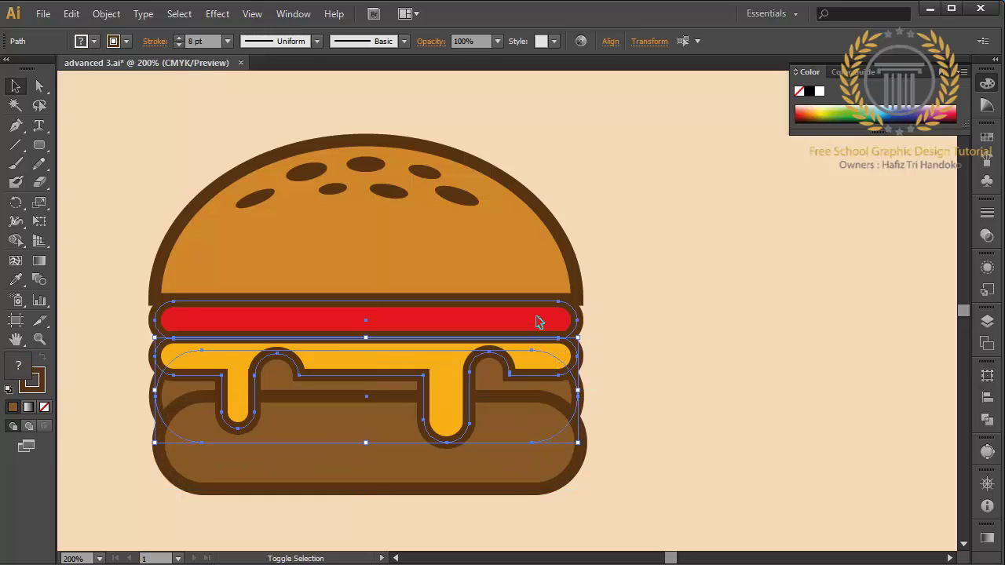
key("ctrl+shift+bracketright")
left_click(780, 384)
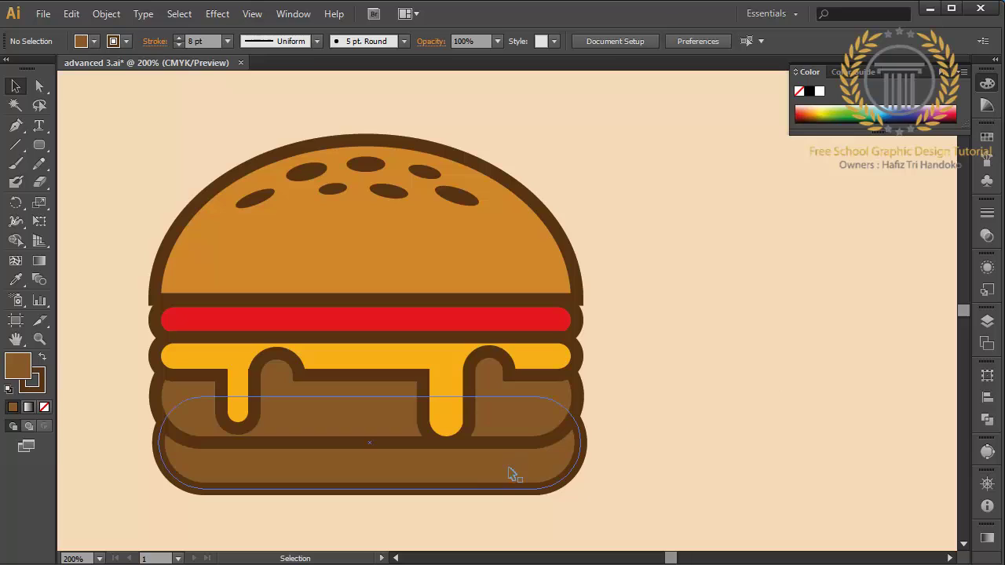
Nudge the bun copy down three steps, then shift both brown shapes up slightly
left_click(509, 469)
key("Down")
key("Down")
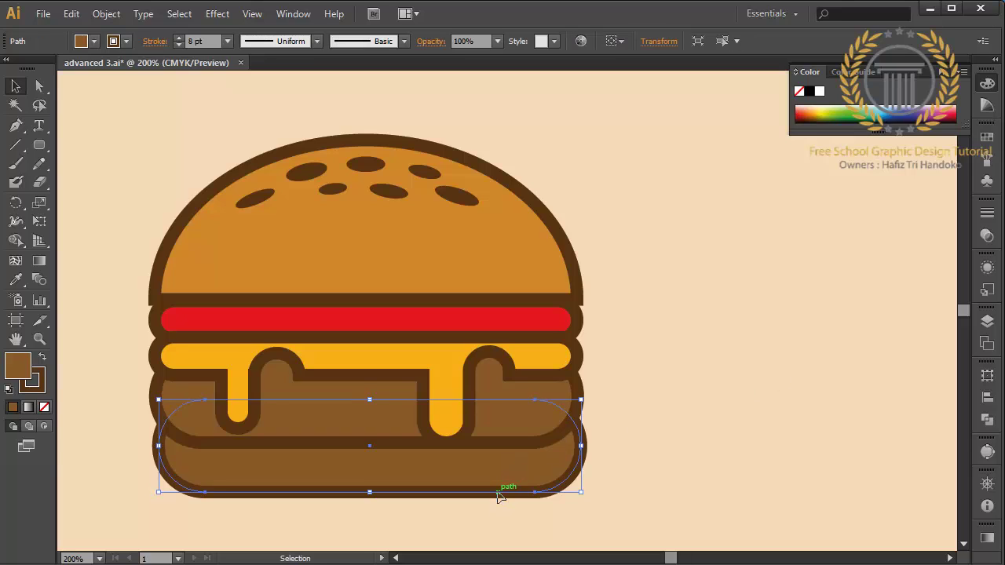
key("Down")
key("Down")
key("Down")
key("Down")
key("Down")
key("Down")
key("Down")
key("Down")
key("Down")
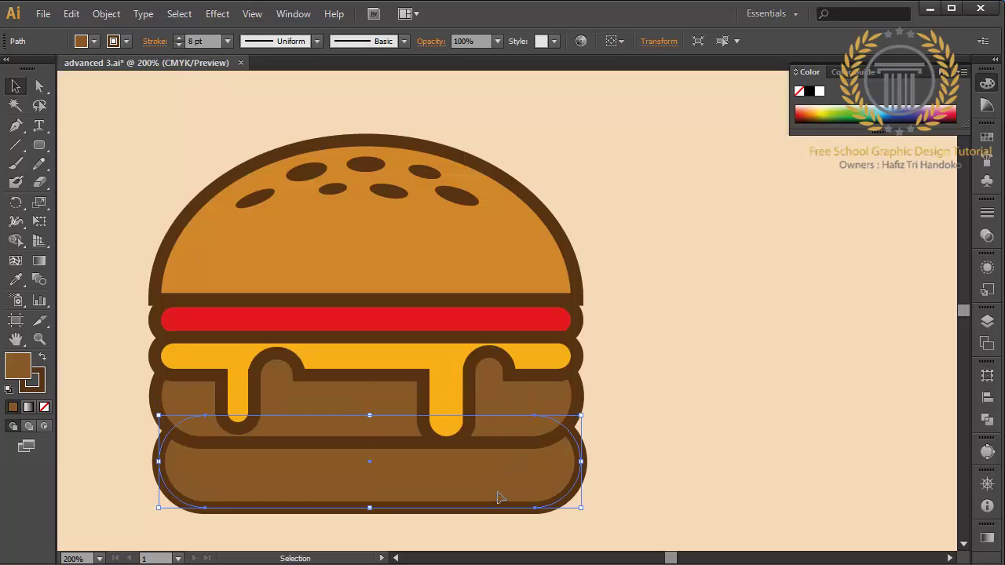
key("Down")
key("Down")
key("Down")
key("Down")
key("Down")
key("Down")
key("Down")
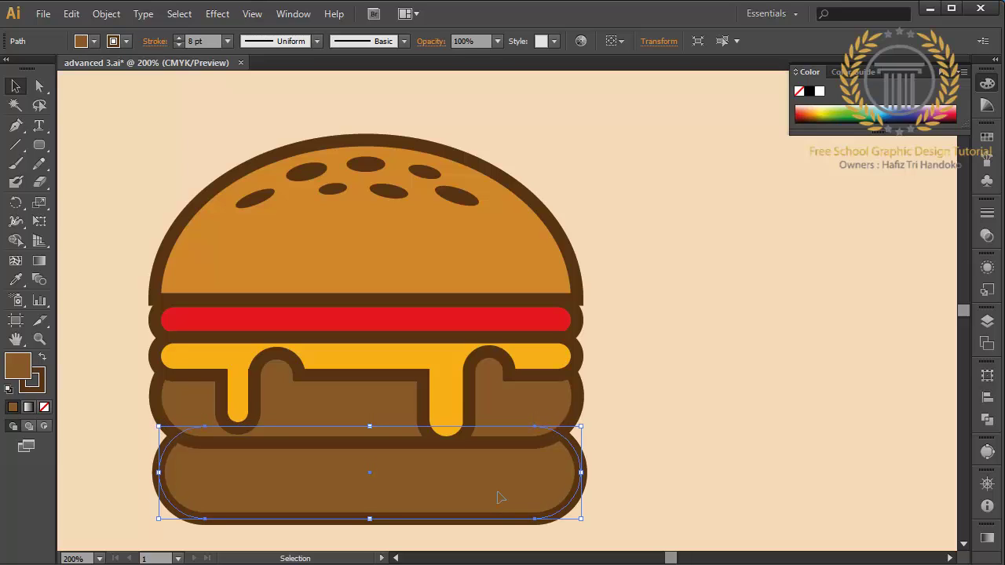
left_click(398, 418, "shift")
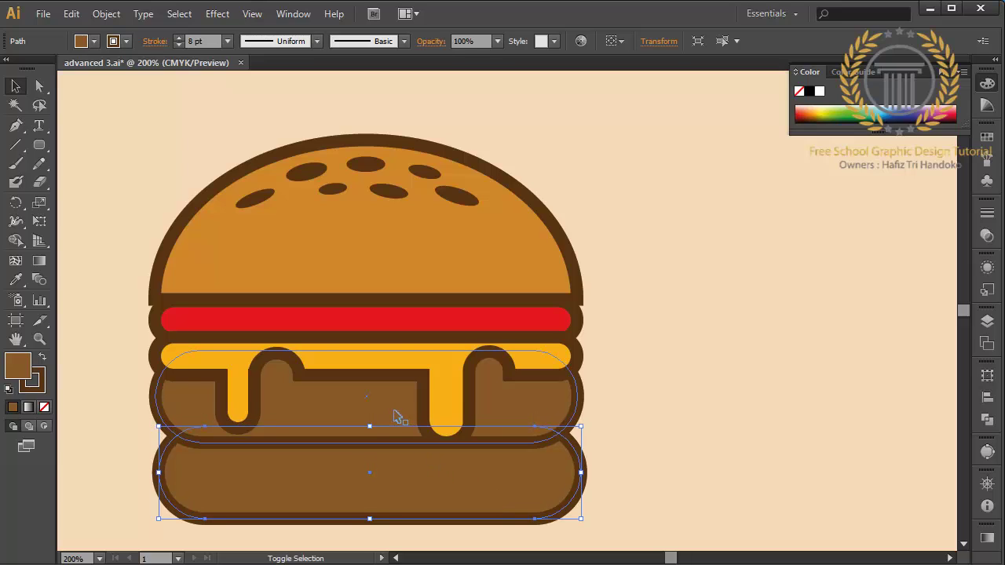
key("Up")
key("Up")
key("Up")
key("Up")
key("Up")
key("Up")
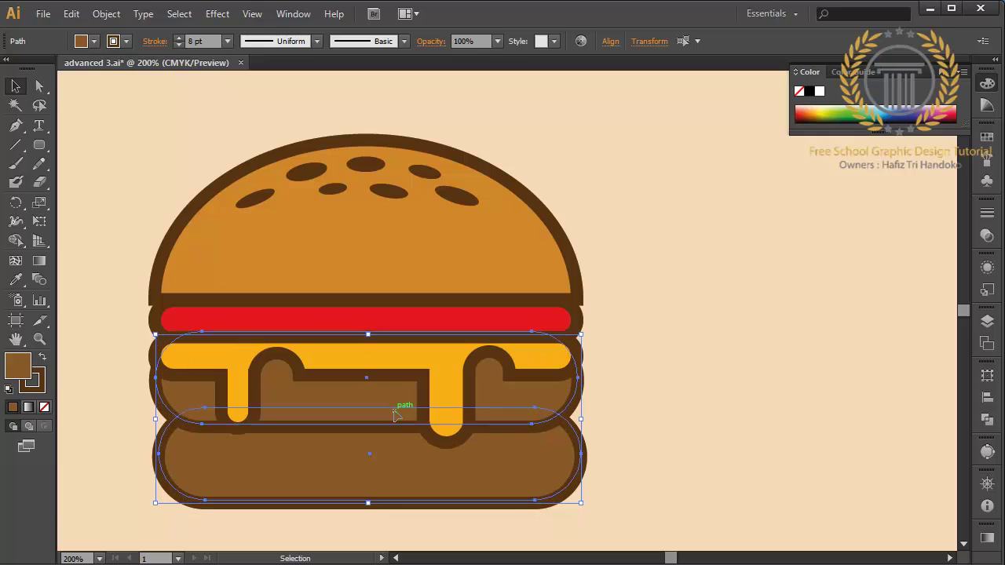
key("Up")
key("Up")
key("Up")
key("Up")
key("Up")
key("Up")
key("Up")
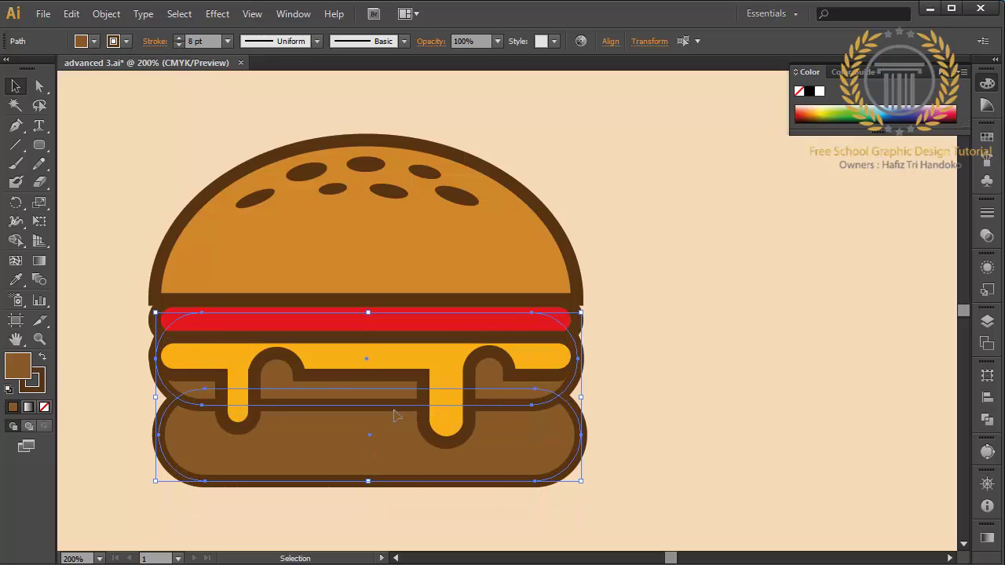
key("Down")
key("Down")
key("Down")
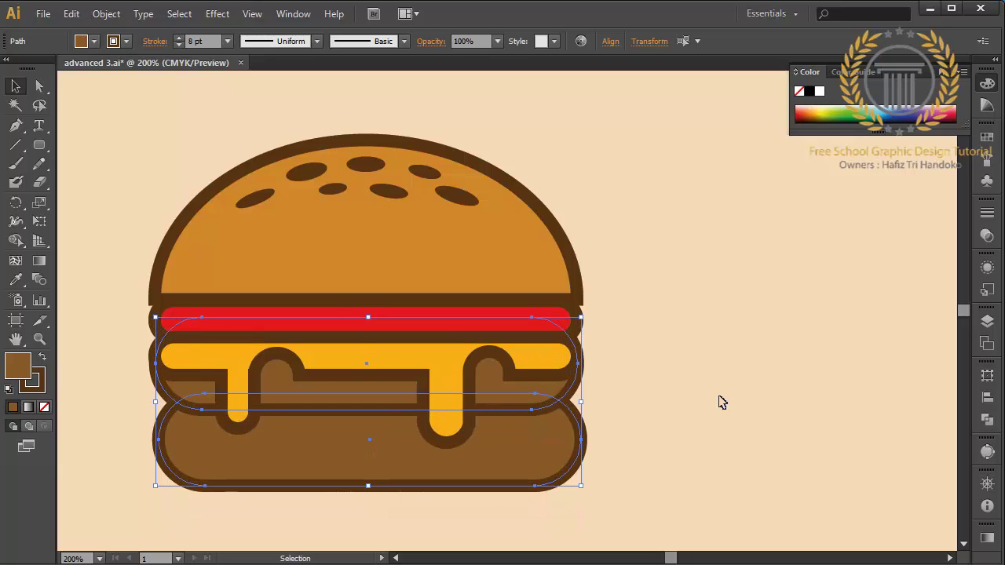
left_click(722, 402)
Give the bottom bun the top bun's orange with the Eyedropper
left_click(561, 404)
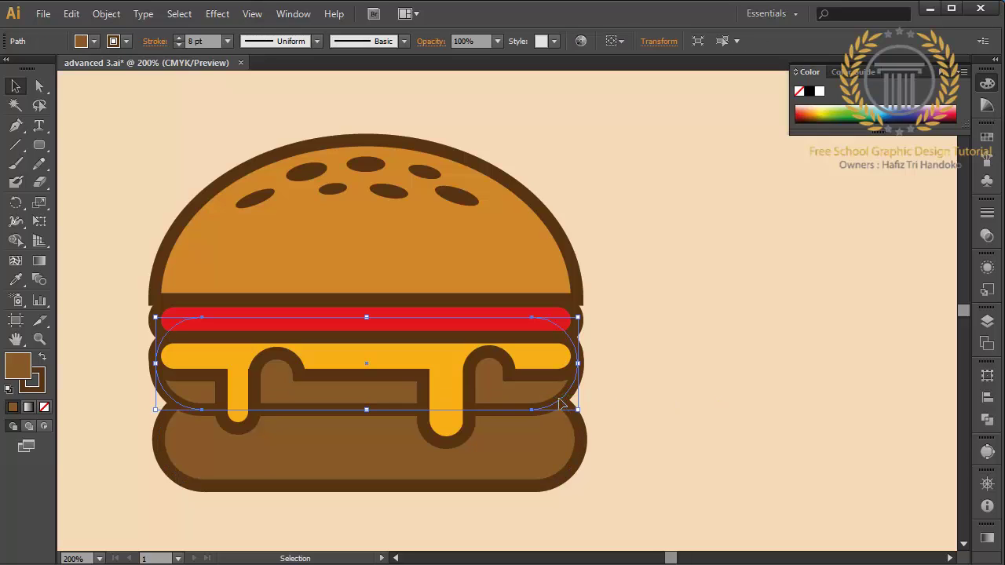
left_click(208, 479)
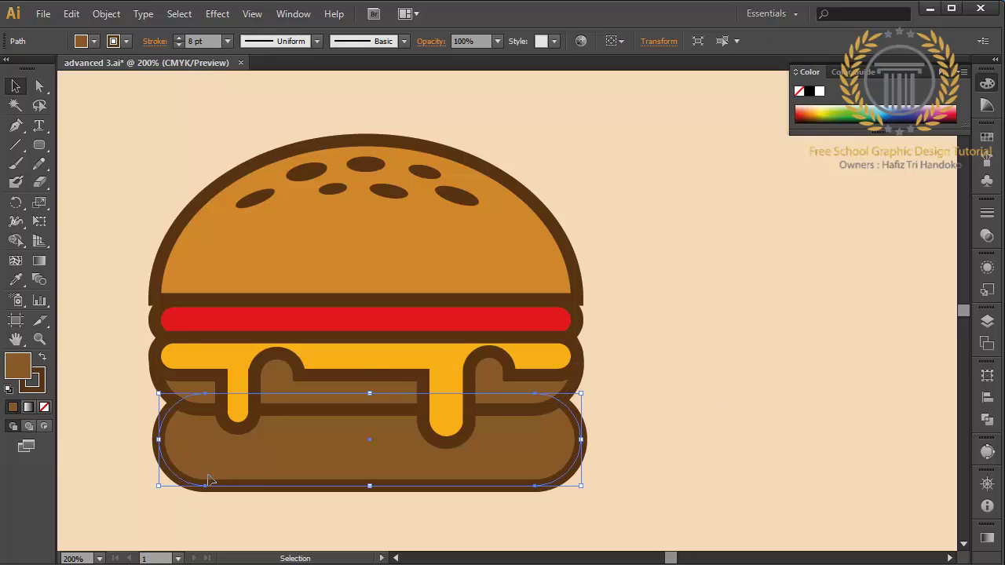
left_click(17, 281)
left_click(282, 261)
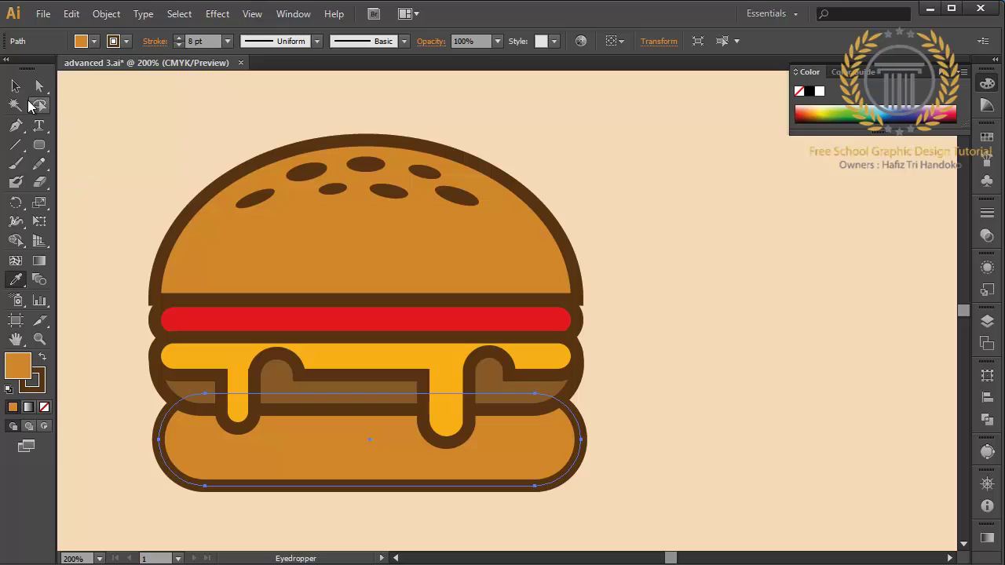
left_click(15, 87)
left_click(80, 112)
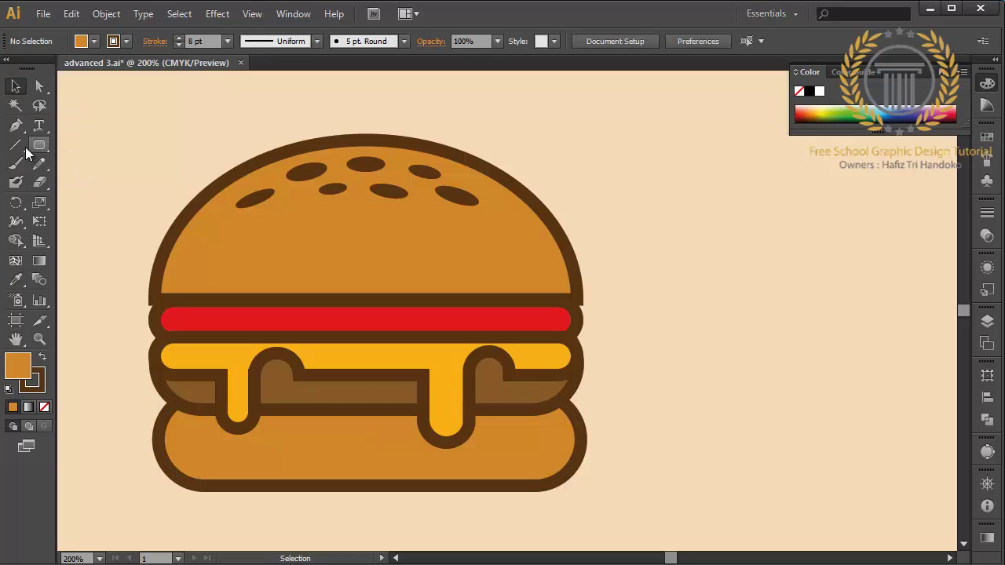
Pen-draw a wavy curved path across the bottom bun's top and close it at its start point
left_click(16, 126)
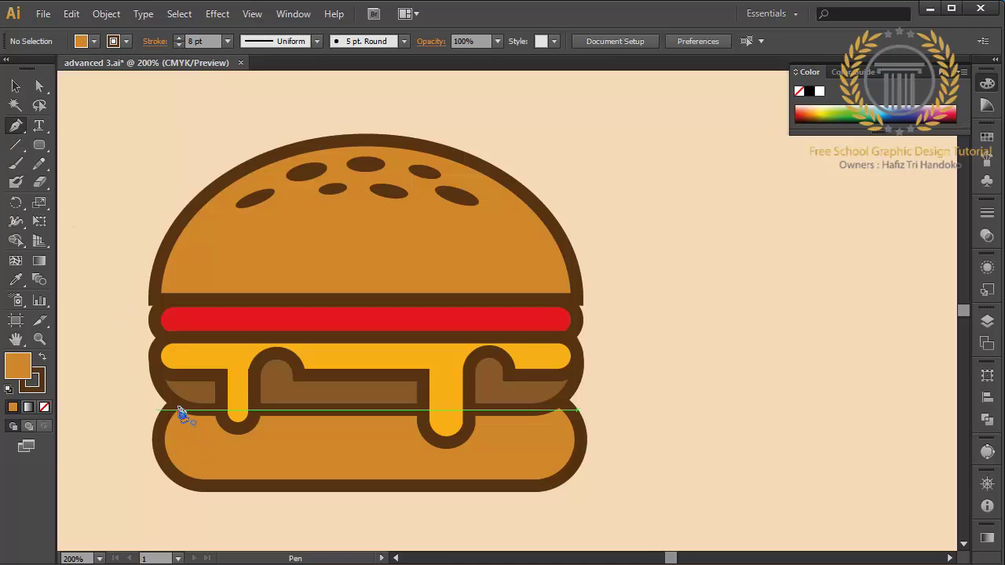
left_click(176, 403)
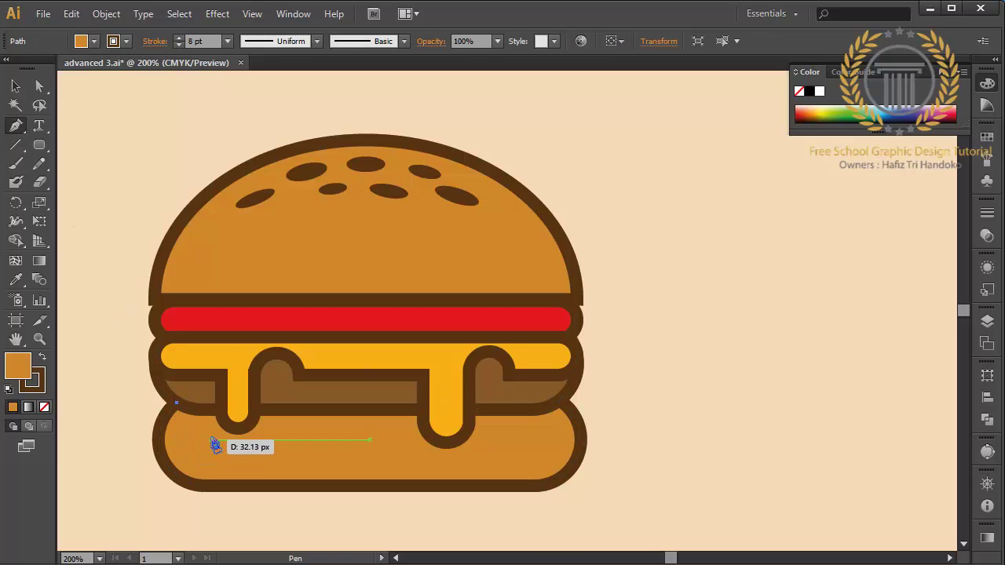
left_click_drag(212, 440, 259, 435)
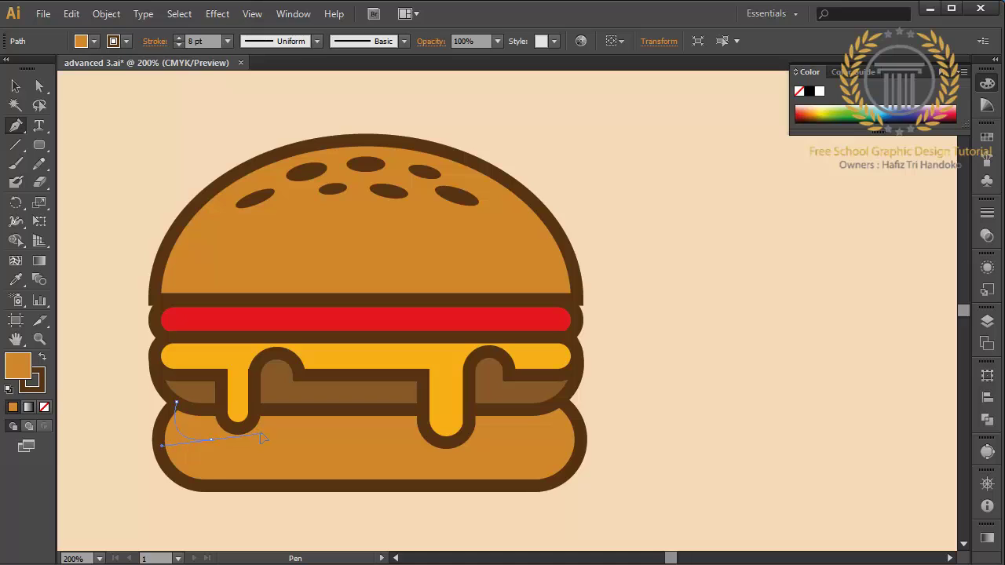
mouse_move(290, 433)
left_mouse_down()
mouse_move(322, 468)
mouse_move(324, 457)
left_mouse_up()
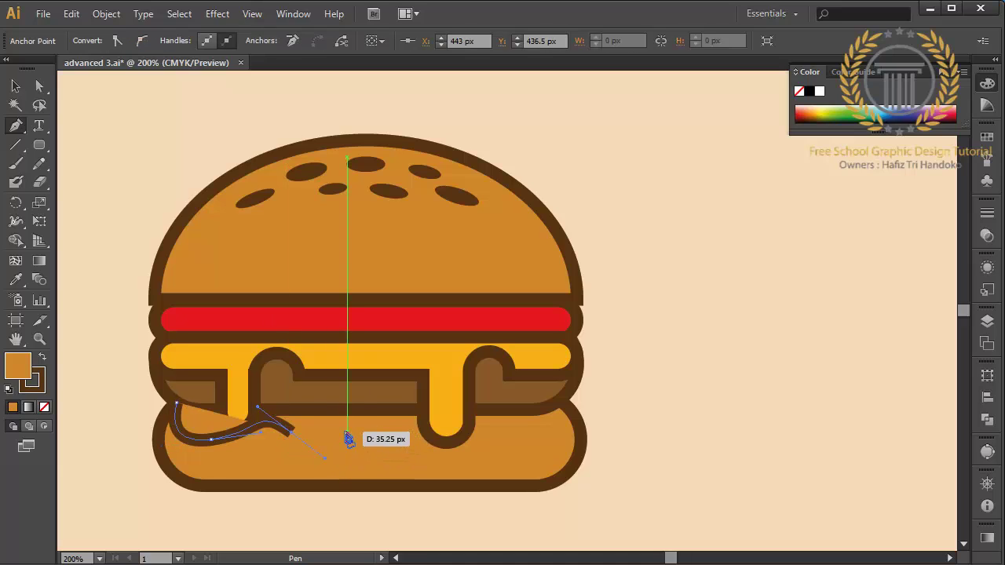
left_click(348, 433)
key("Escape")
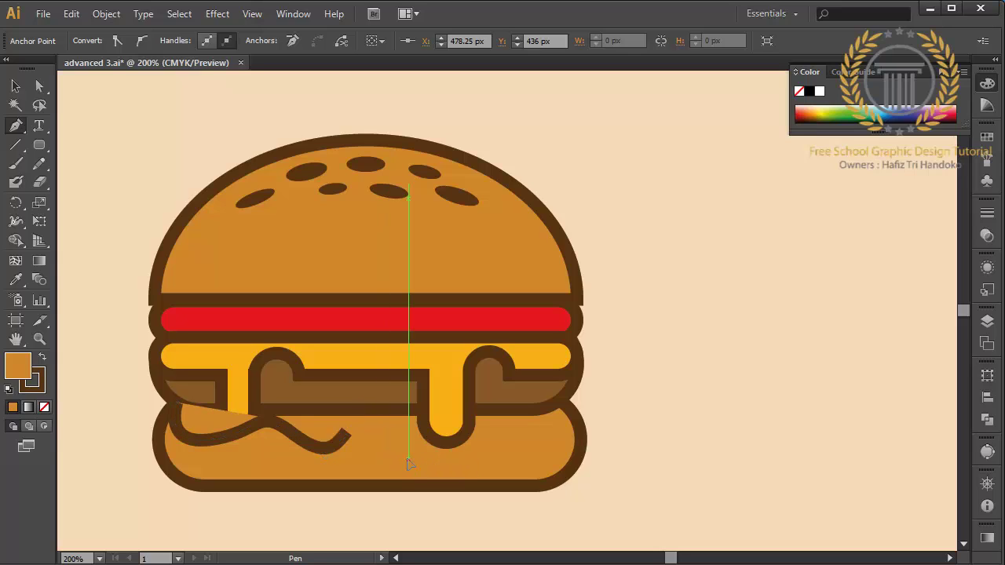
left_click_drag(408, 463, 424, 482)
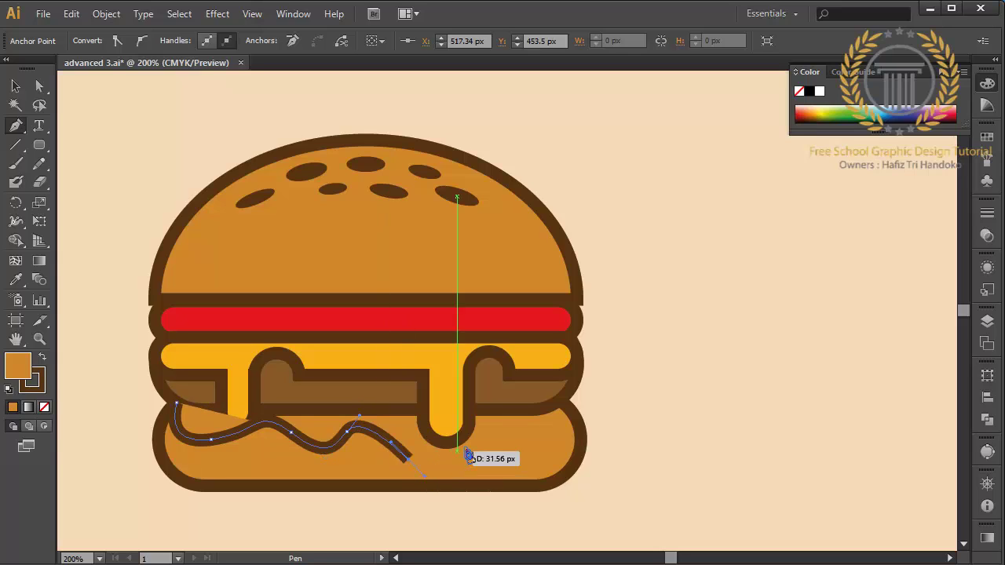
mouse_move(467, 426)
left_mouse_down()
mouse_move(548, 450)
mouse_move(569, 443)
left_mouse_up()
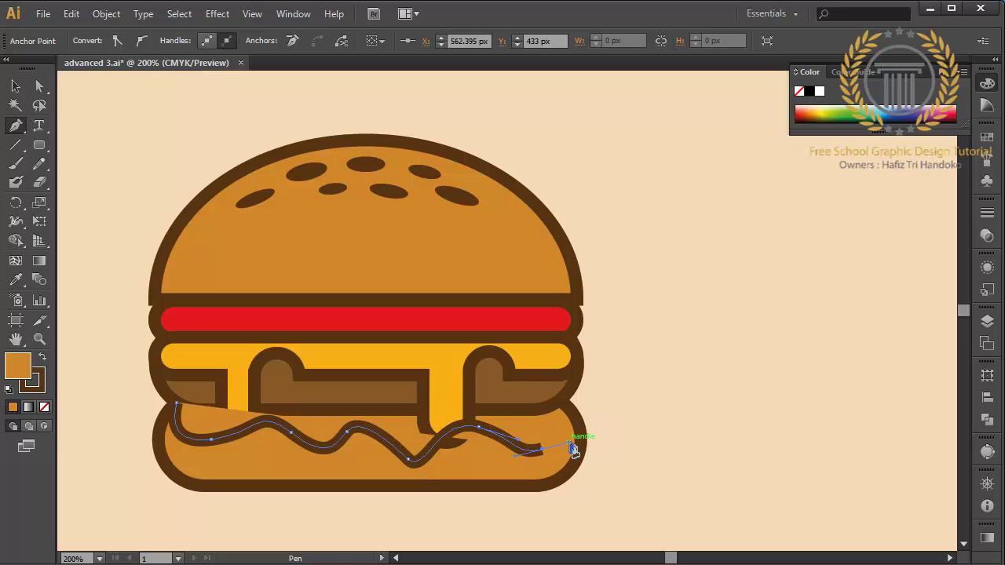
left_click_drag(558, 400, 576, 396)
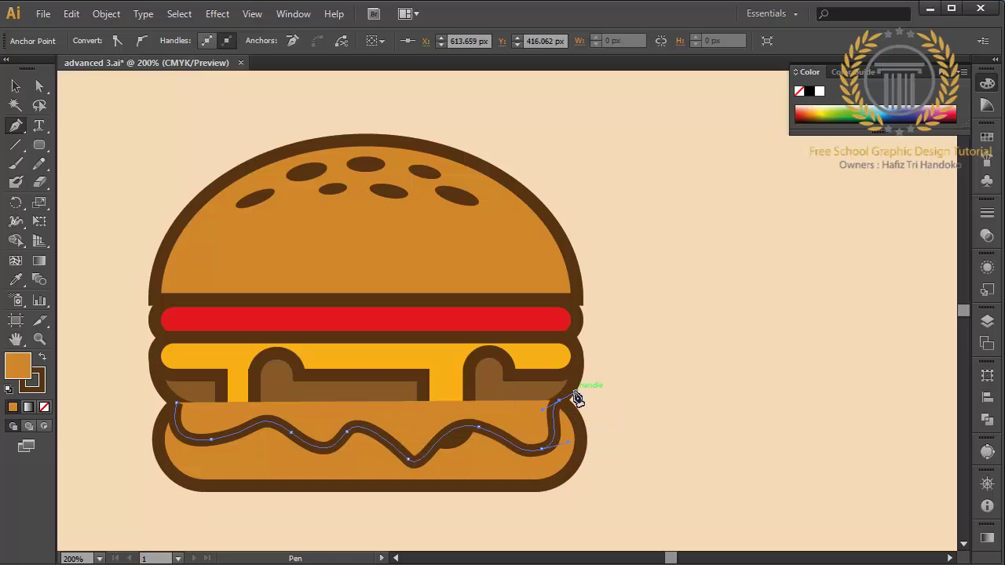
left_click(179, 409)
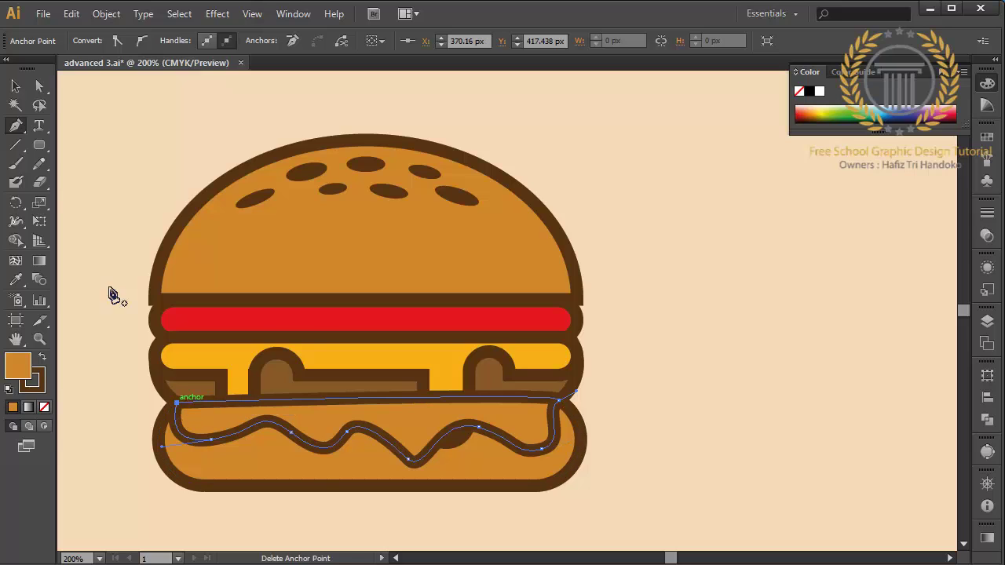
left_click(15, 86)
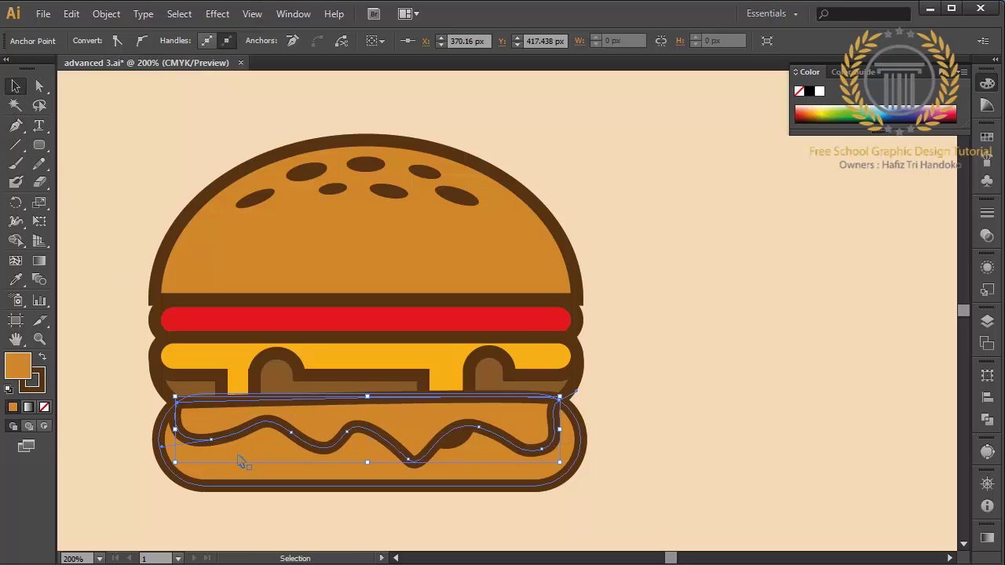
Bring the cheese and red tomato in front of the new wavy shape
left_click(203, 369)
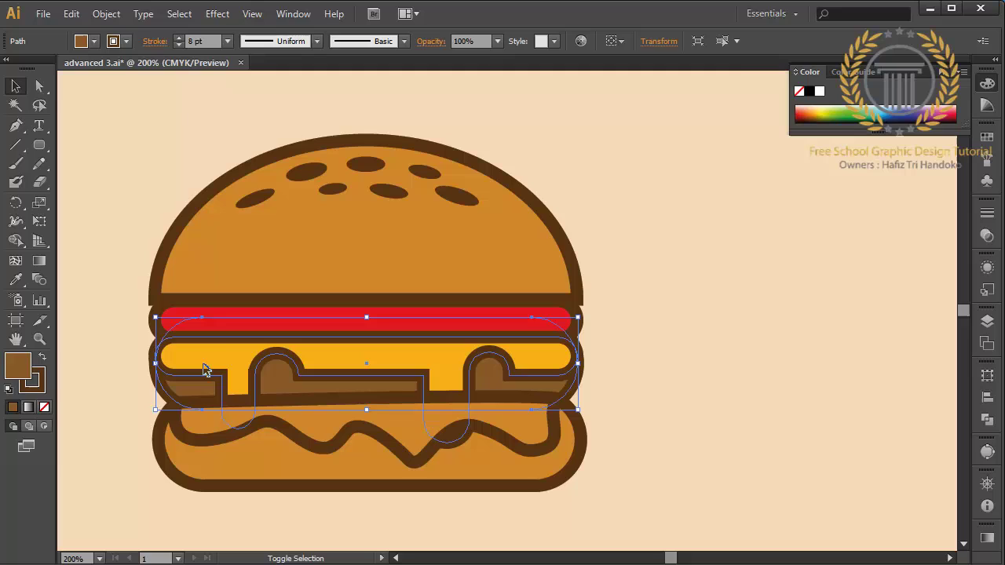
left_click(229, 319, "shift")
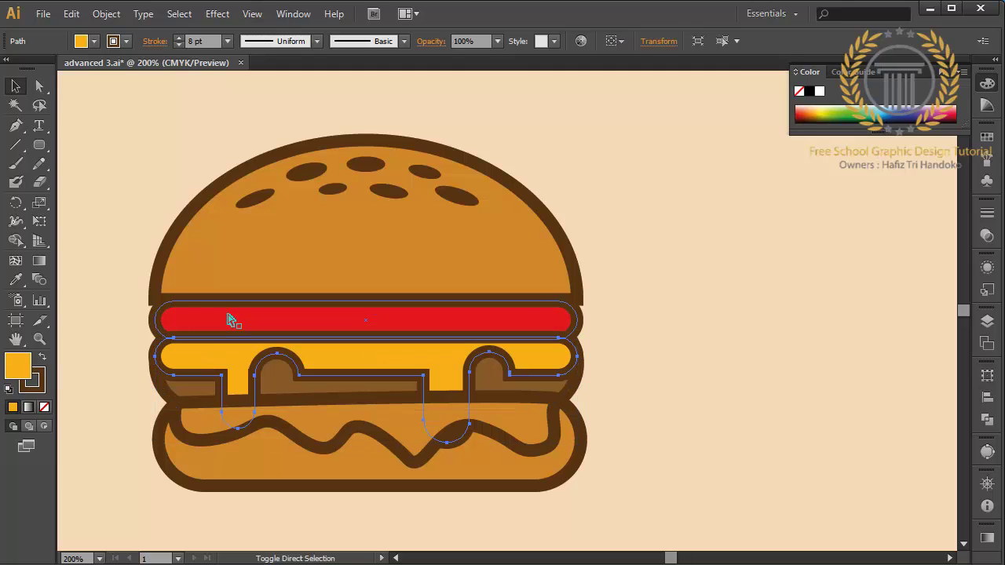
key("ctrl+shift+bracketright")
left_click(227, 319, "shift")
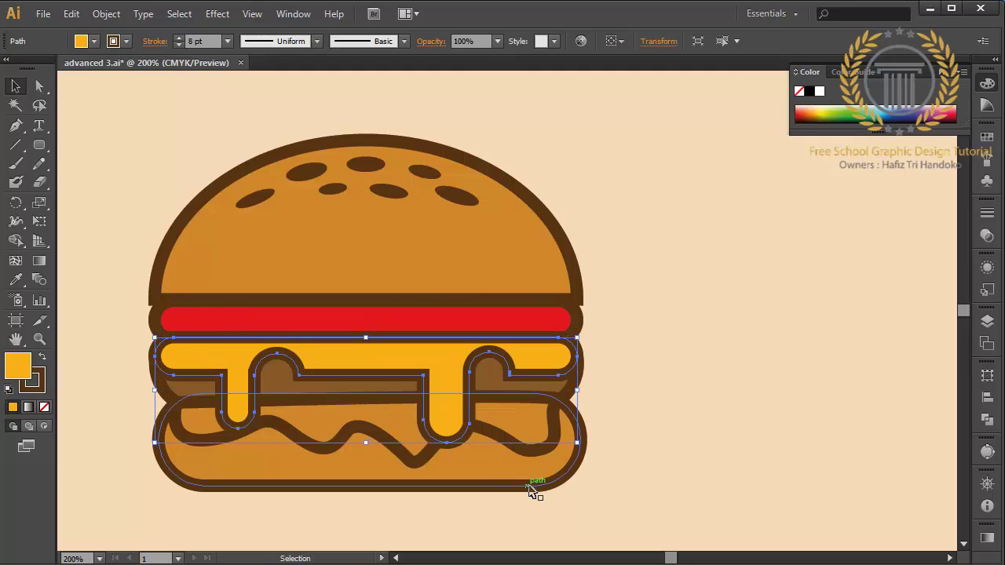
Fill the wavy shape lime green (84E000) to form lettuce
left_click(521, 446)
double_click(26, 368)
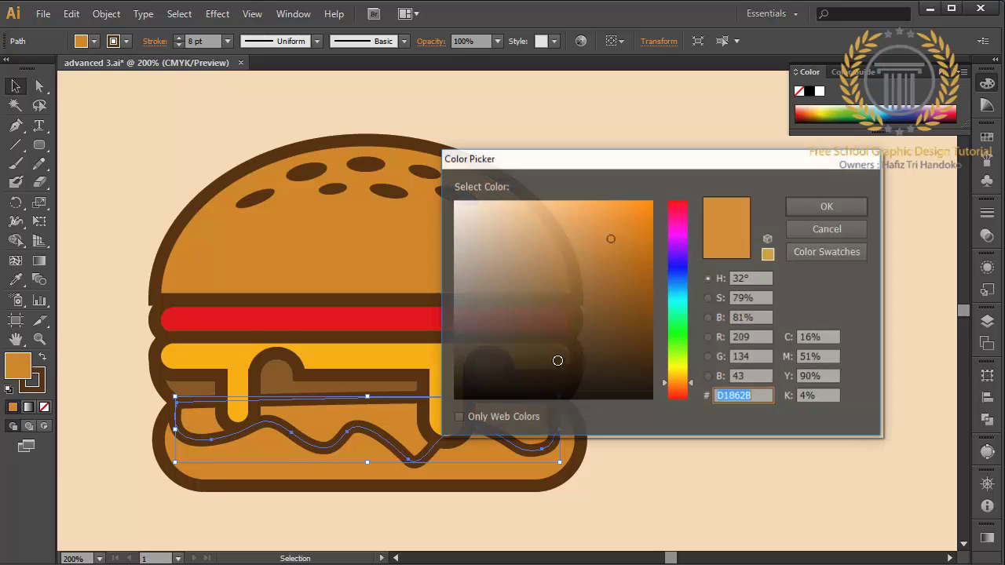
left_click(679, 338)
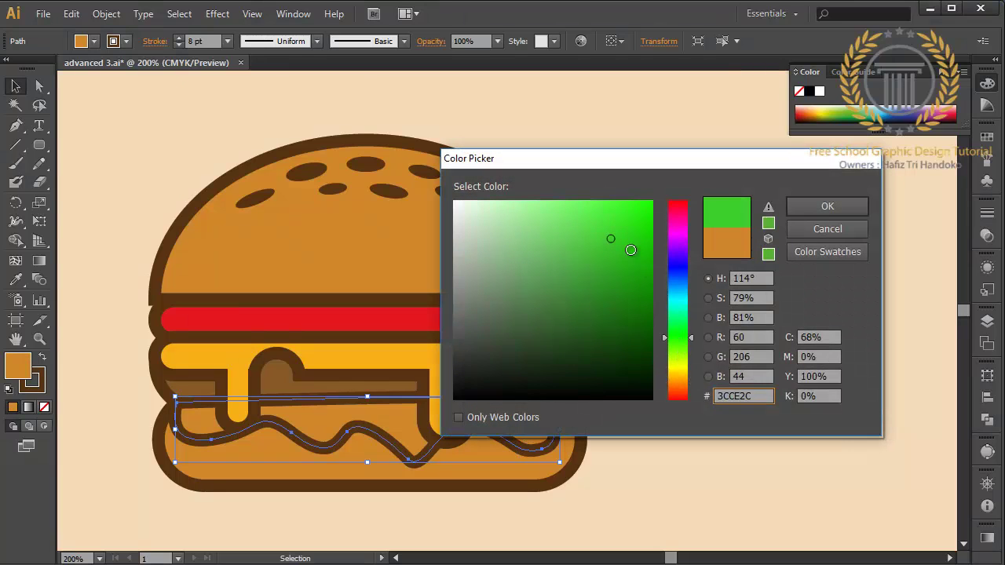
left_click_drag(631, 249, 651, 225)
left_click(680, 348)
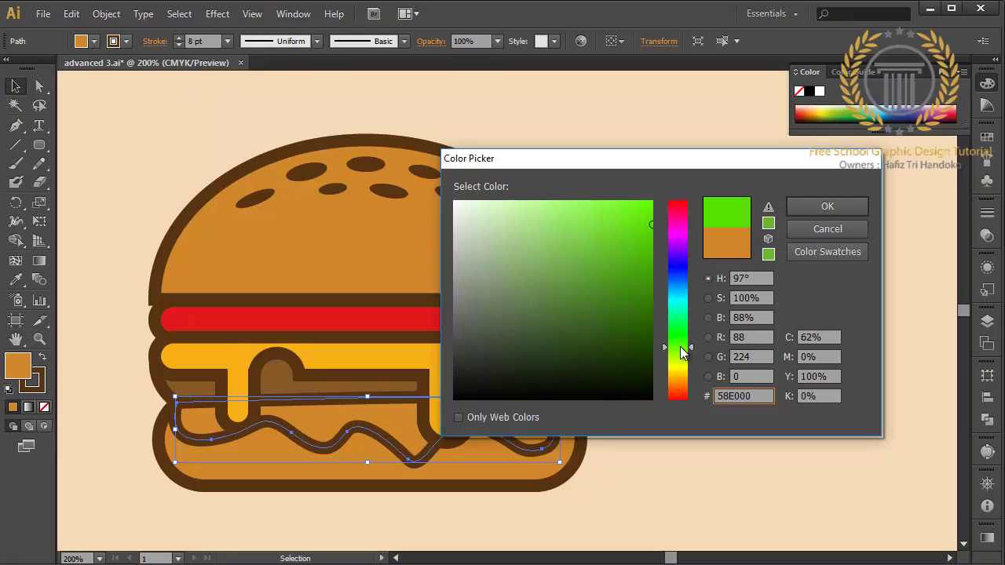
left_click(686, 354)
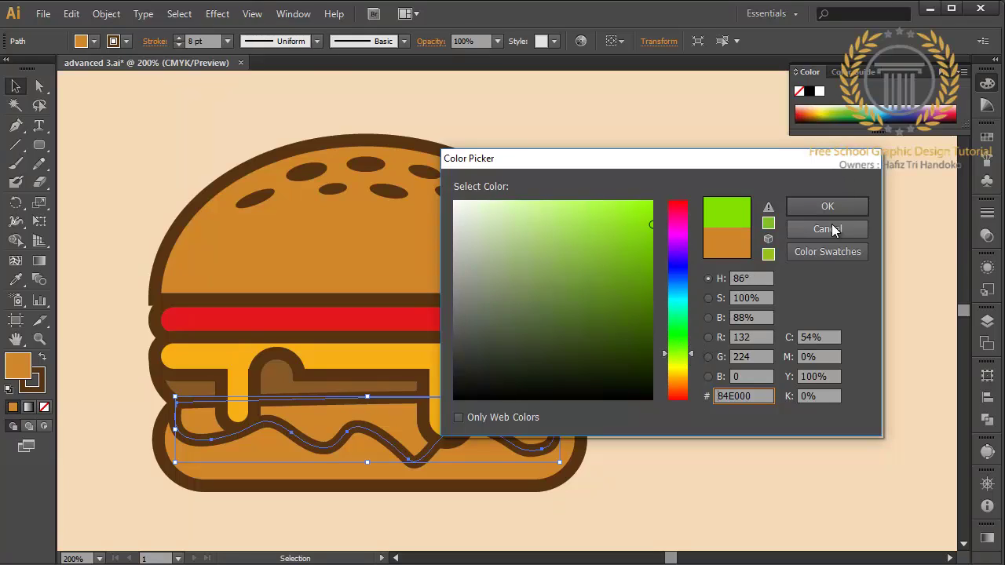
left_click(832, 208)
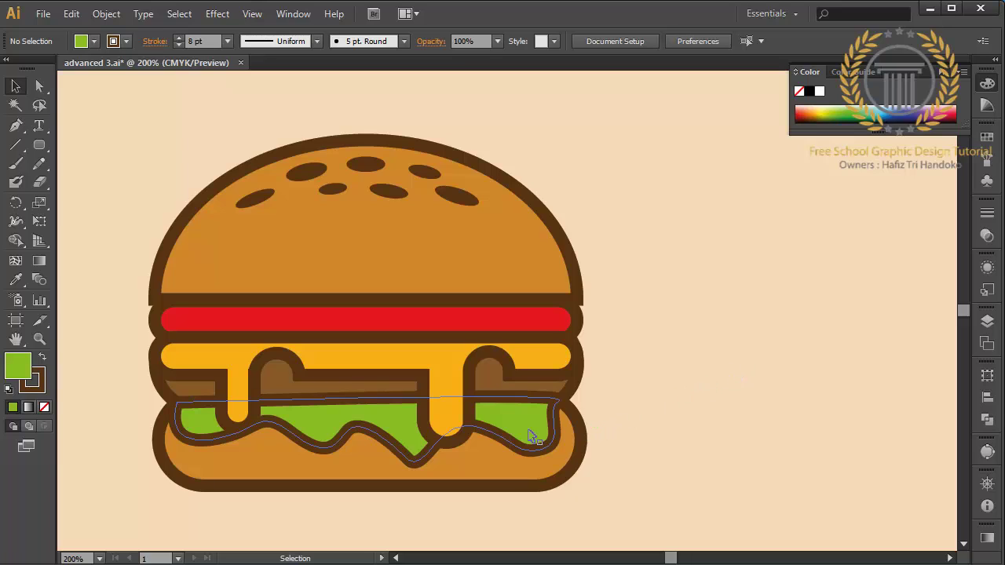
Shift the lettuce up-left and send it backward behind the brown patty
left_click(531, 435)
left_click_drag(528, 433, 523, 419)
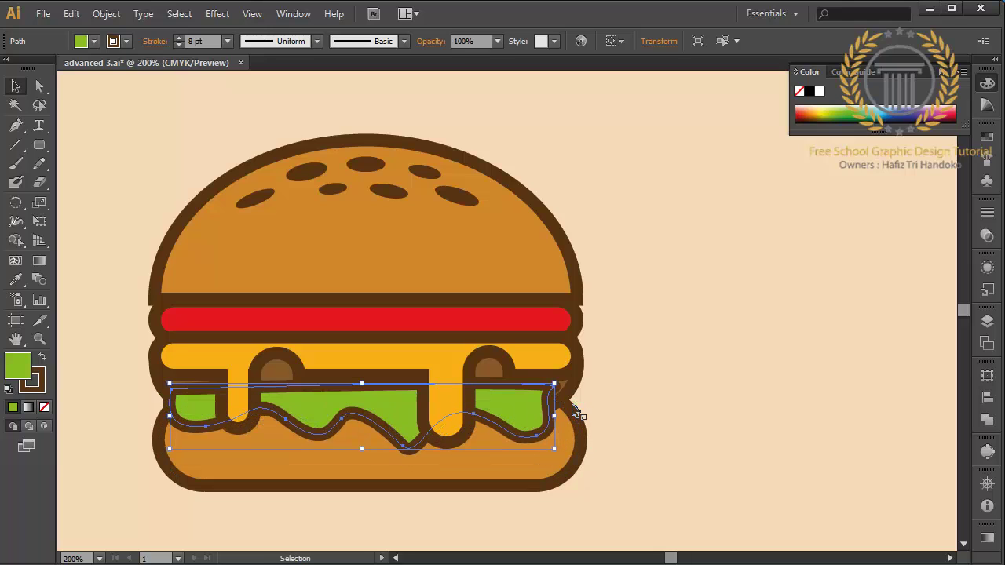
left_click(587, 381)
left_click(570, 396)
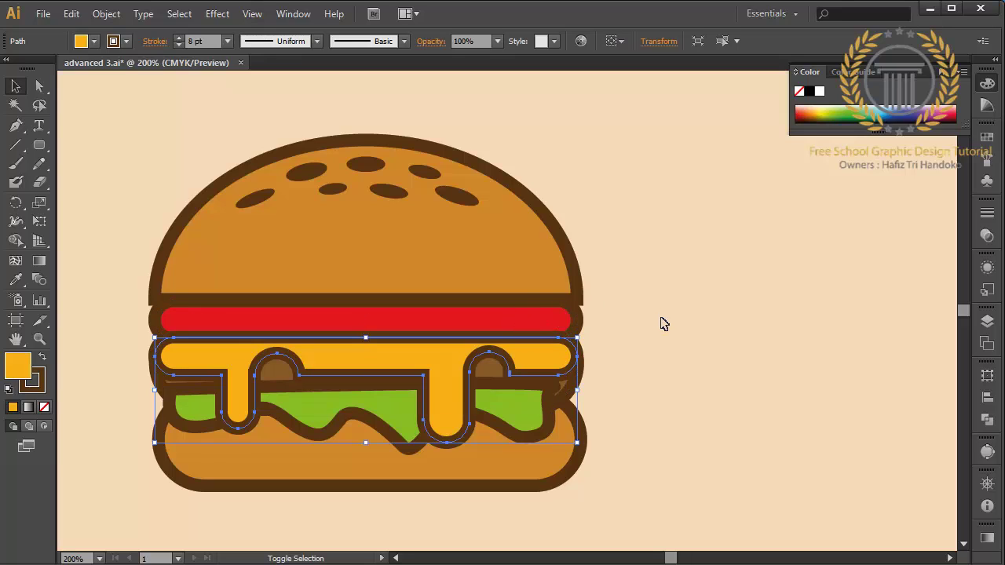
left_click(561, 326, "shift")
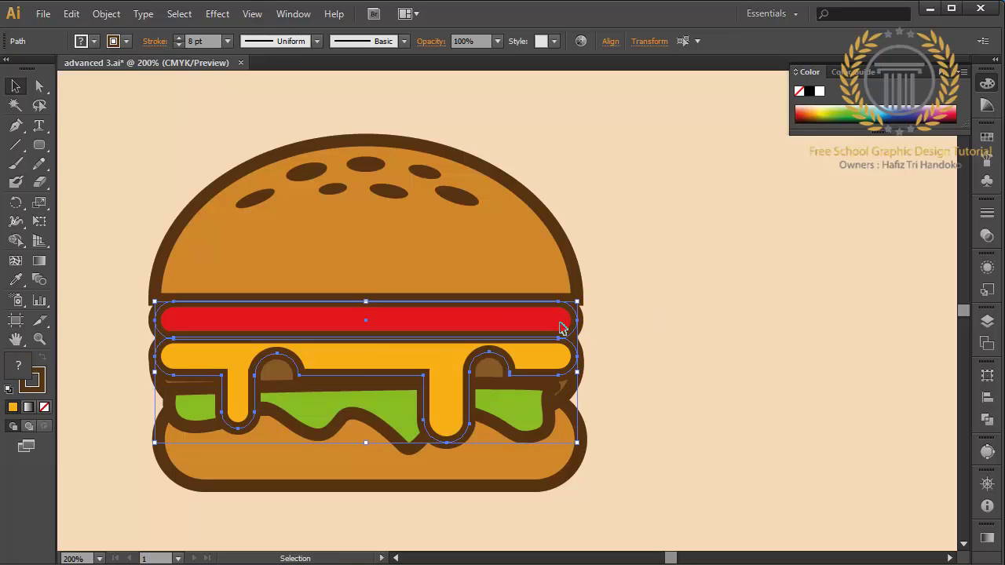
left_click(495, 372, "shift")
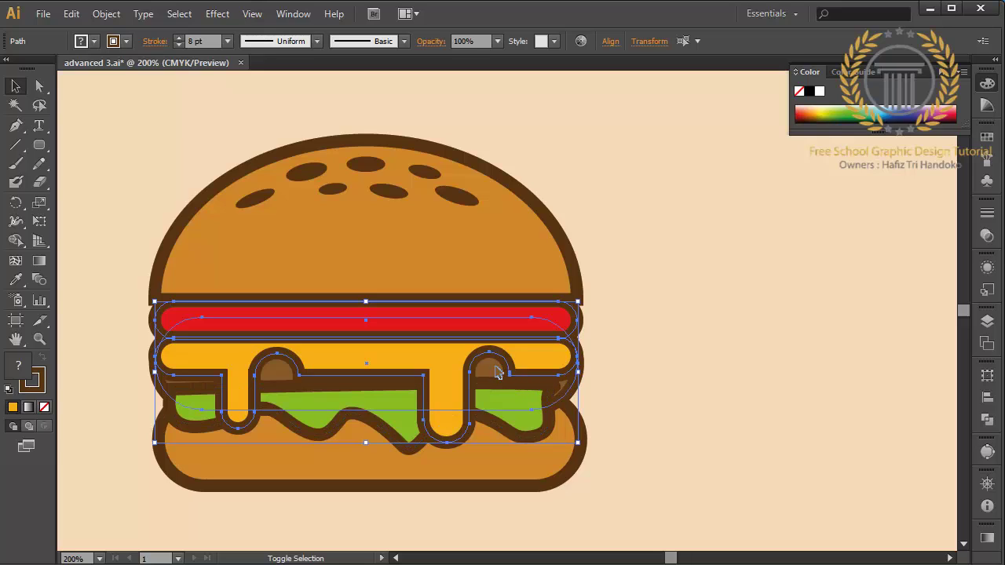
key("ctrl+bracketleft")
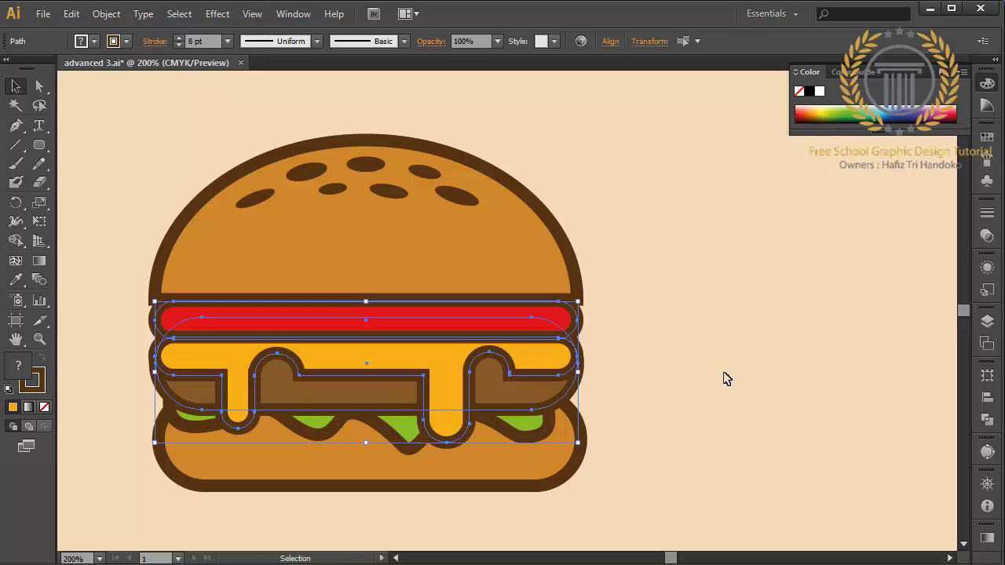
left_click(727, 379)
Nudge the lettuce down two steps, widen it rightward and shorten it from the bottom
left_click(541, 424)
key("Down")
key("Down")
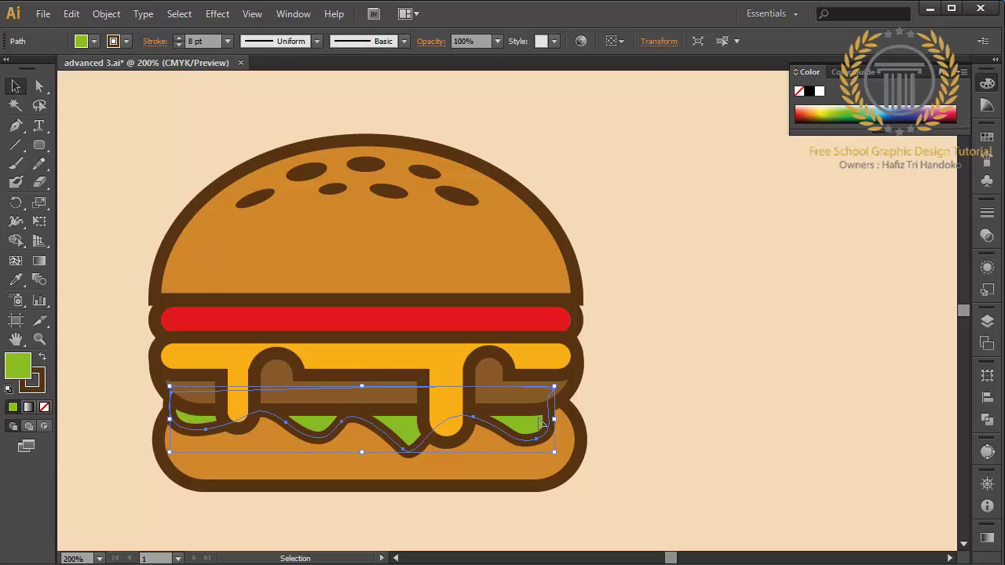
key("Down")
key("Down")
key("Down")
key("Down")
key("Down")
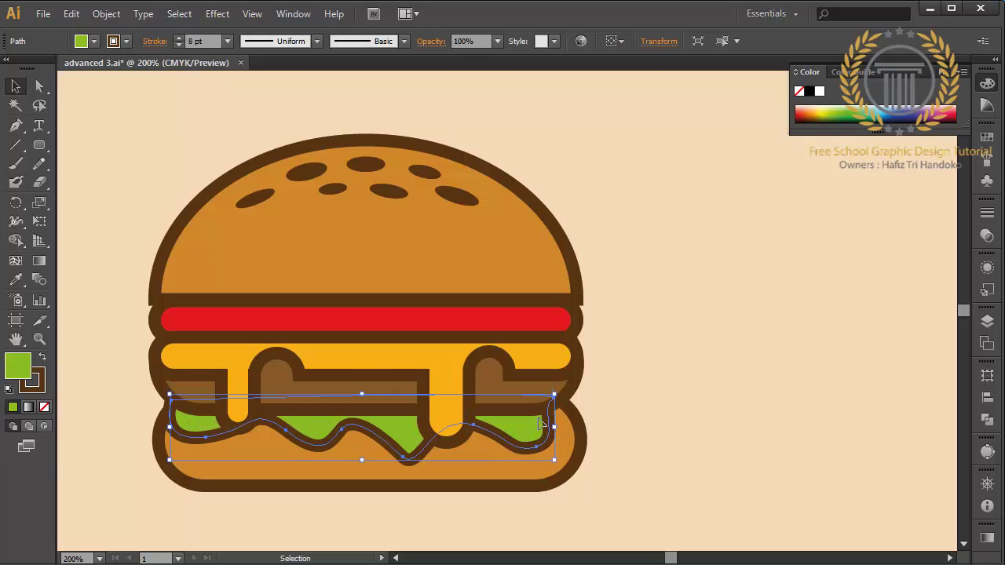
left_click_drag(554, 426, 562, 428)
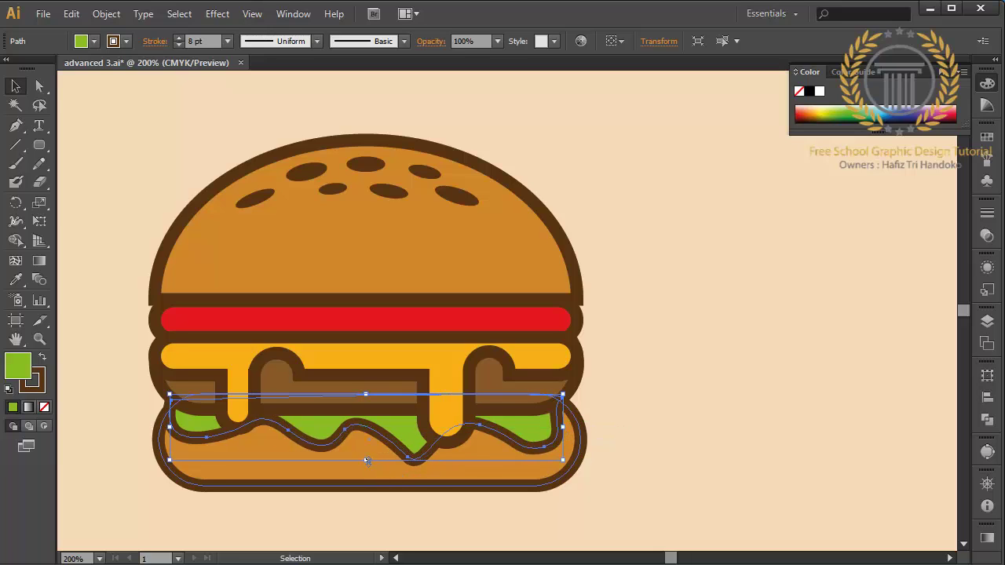
left_click_drag(366, 461, 365, 443)
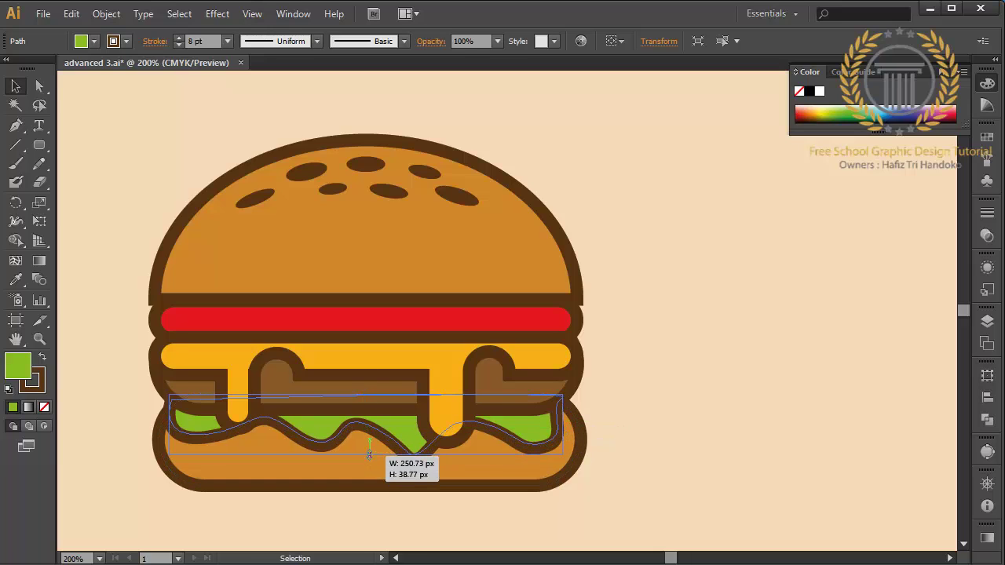
left_click(613, 373)
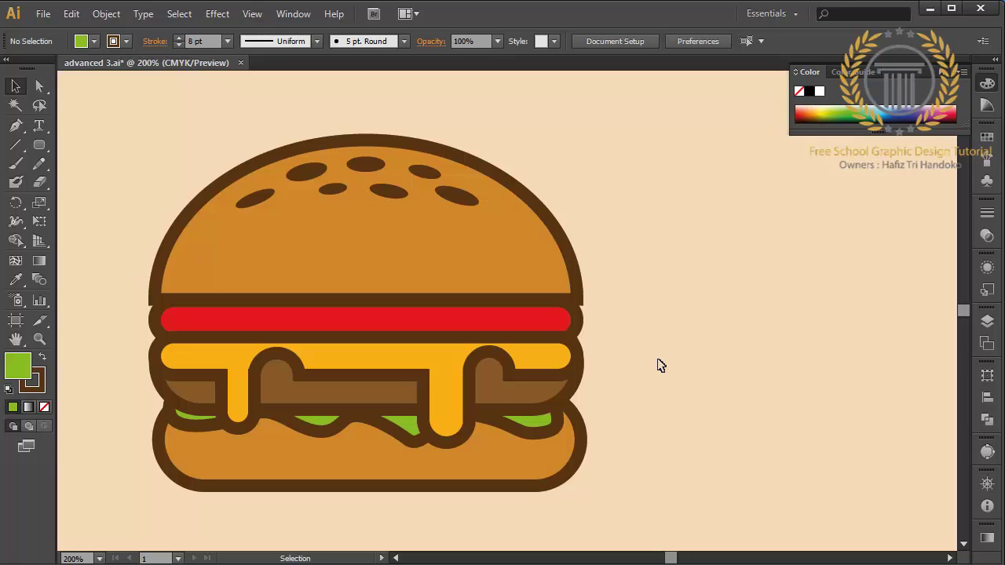
Reshape the curve at the lettuce's left end anchor with Direct Selection
left_click(385, 428)
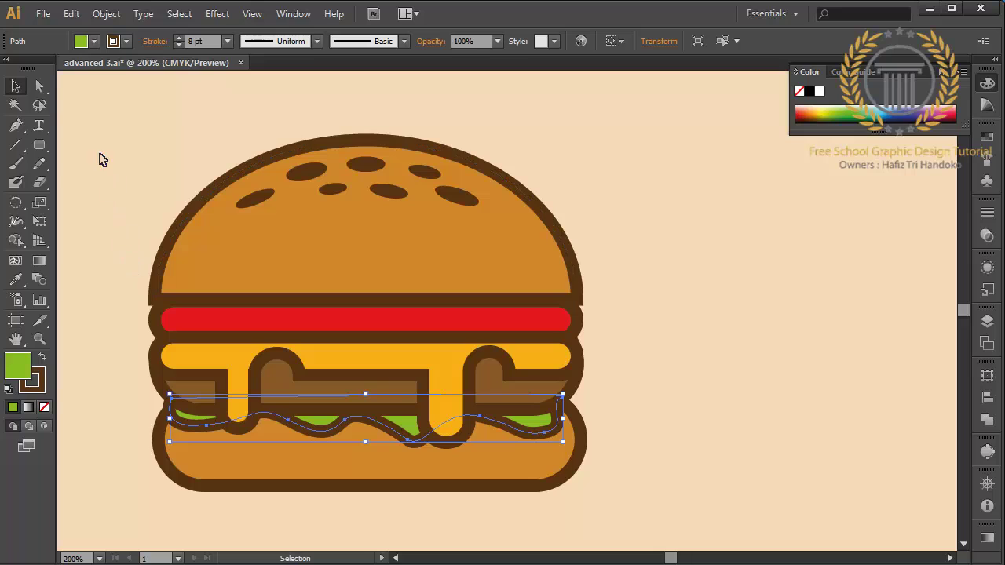
left_click(40, 87)
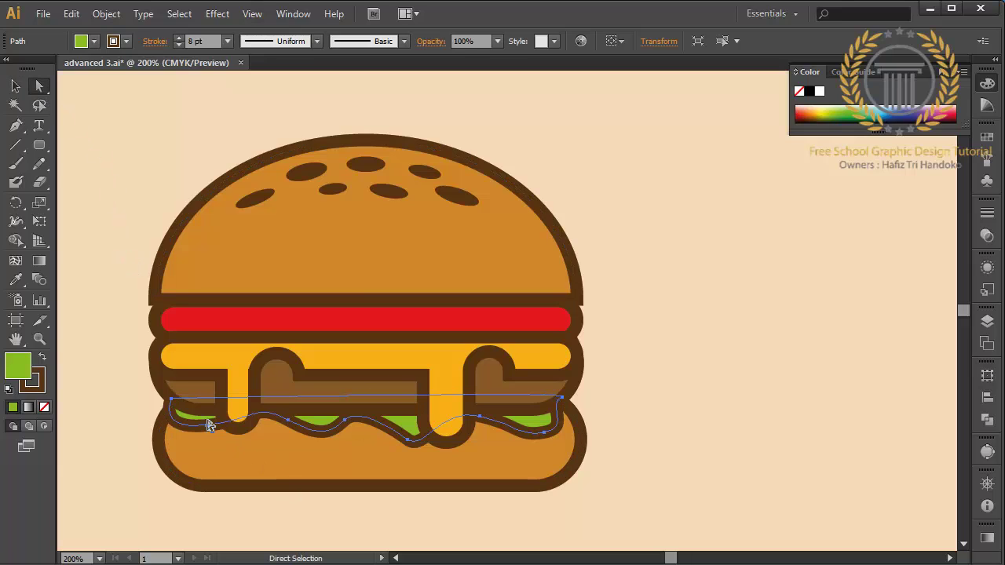
left_click(209, 428)
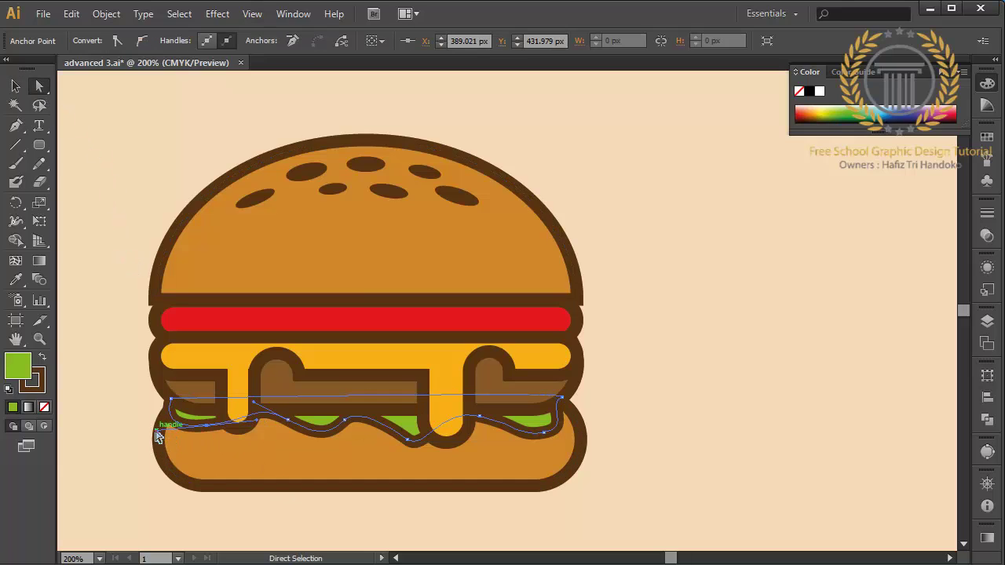
left_click_drag(157, 438, 161, 465)
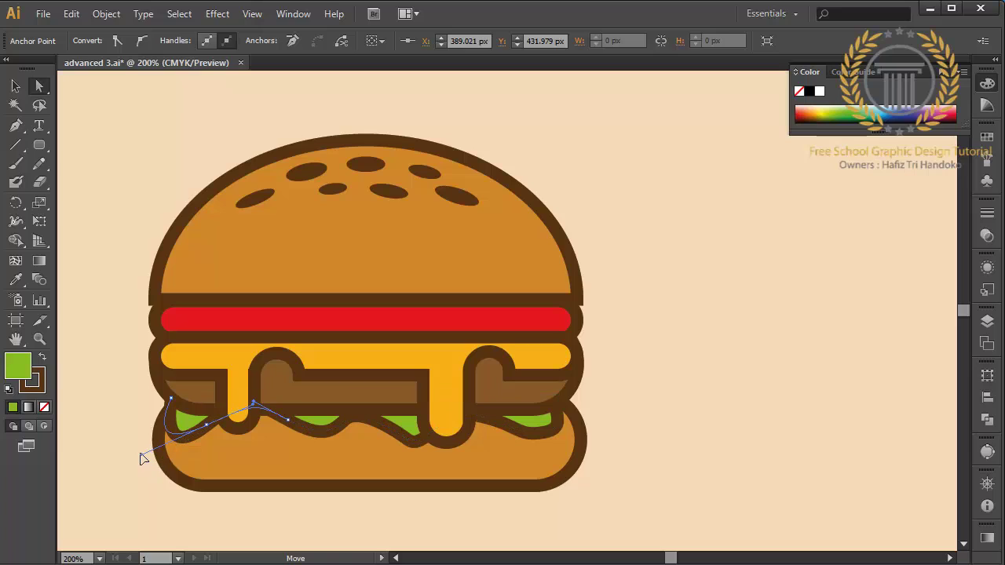
left_click(109, 390)
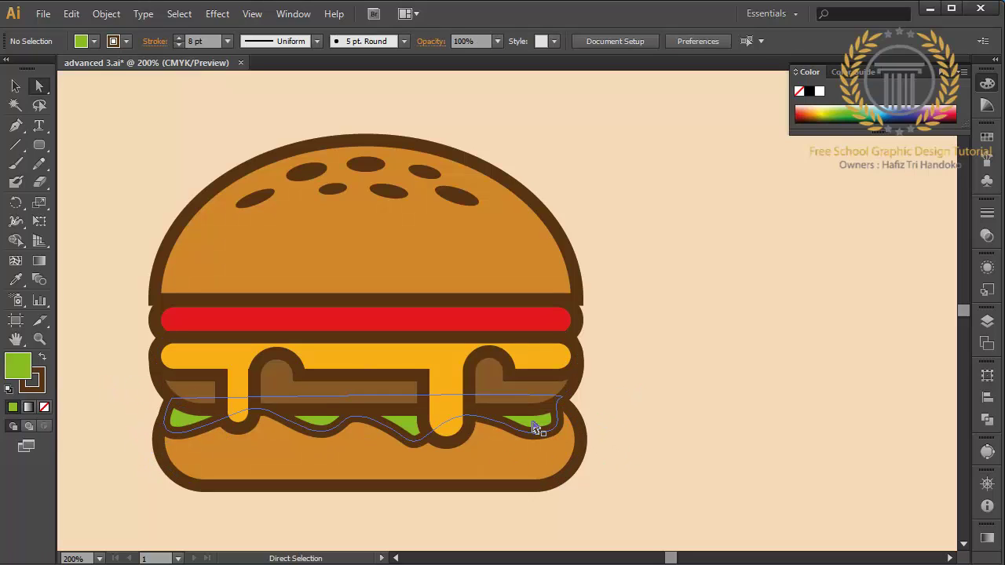
Reshape the lettuce's right end anchor and move it onto the bun's edge
left_click(534, 426)
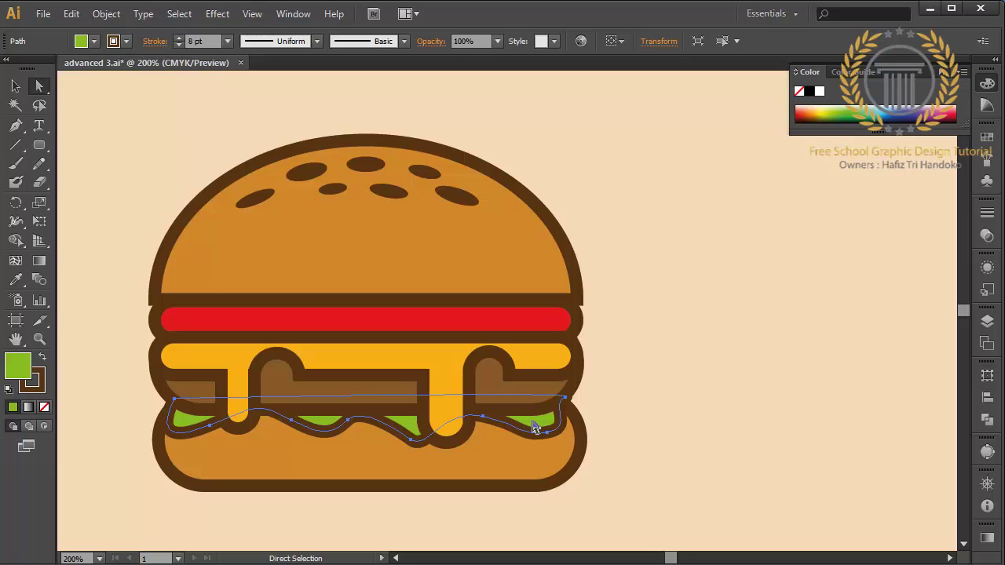
left_click(569, 400)
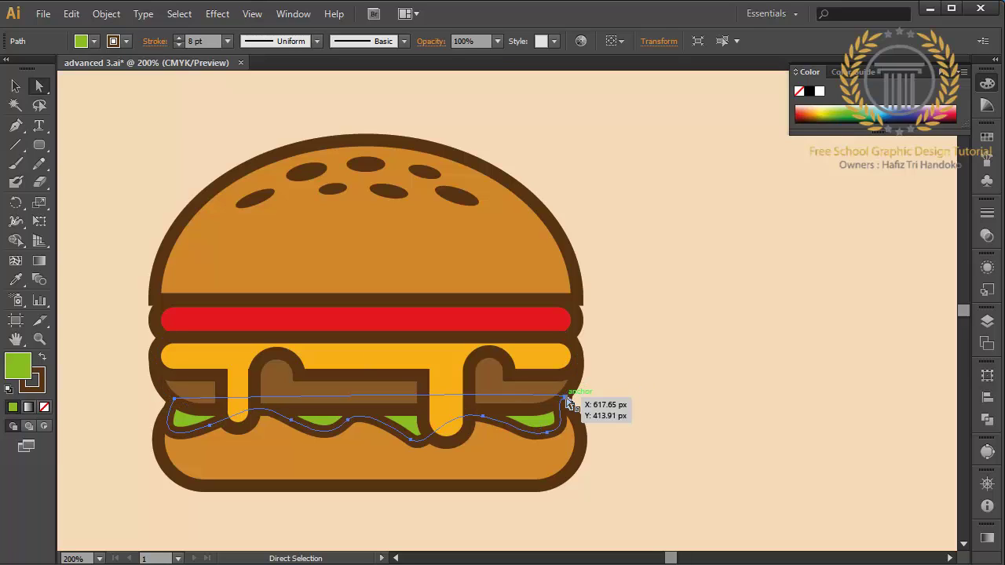
key("Left")
key("Left")
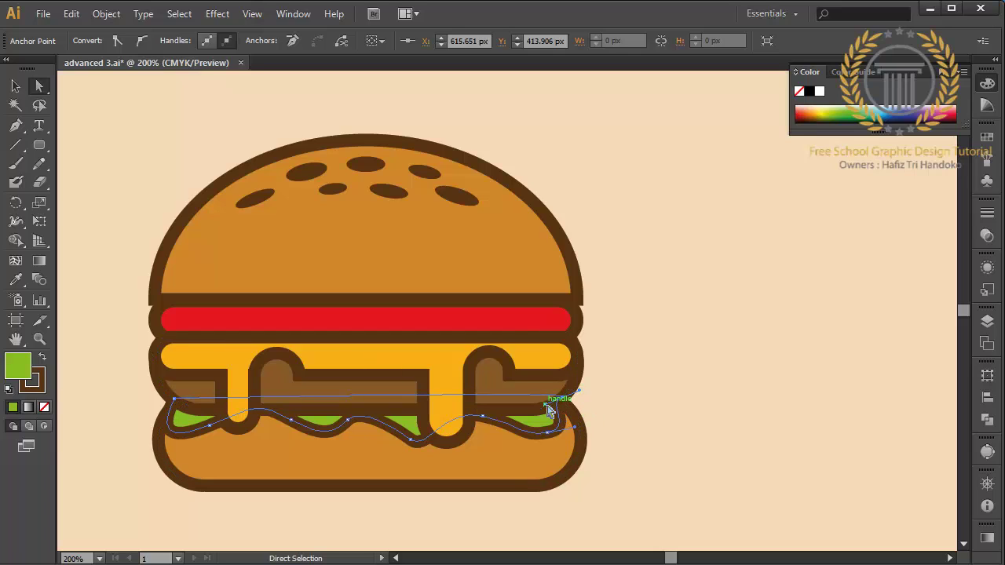
left_click_drag(552, 410, 562, 419)
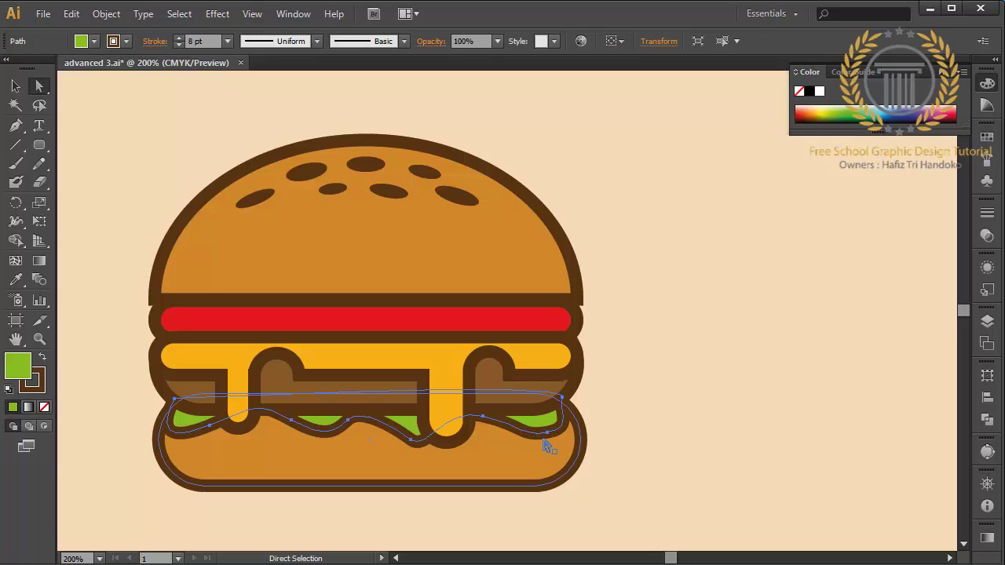
left_click(548, 433)
left_click_drag(536, 444, 579, 425)
left_click(617, 426)
left_click(550, 443)
left_click(649, 432)
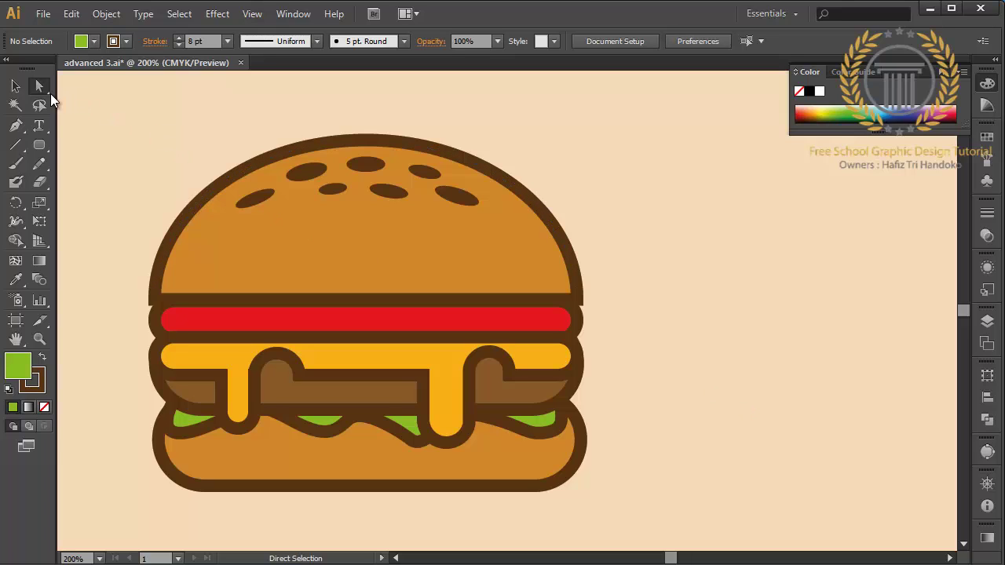
Nudge the top bun and its seeds down two steps onto the red layer
left_click(15, 87)
left_click_drag(122, 126, 570, 228)
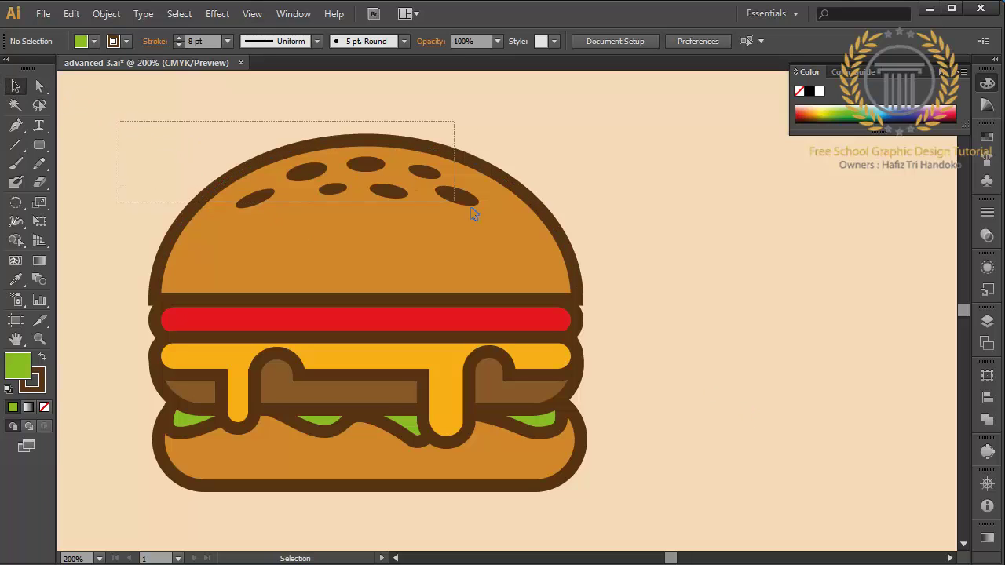
key("Down")
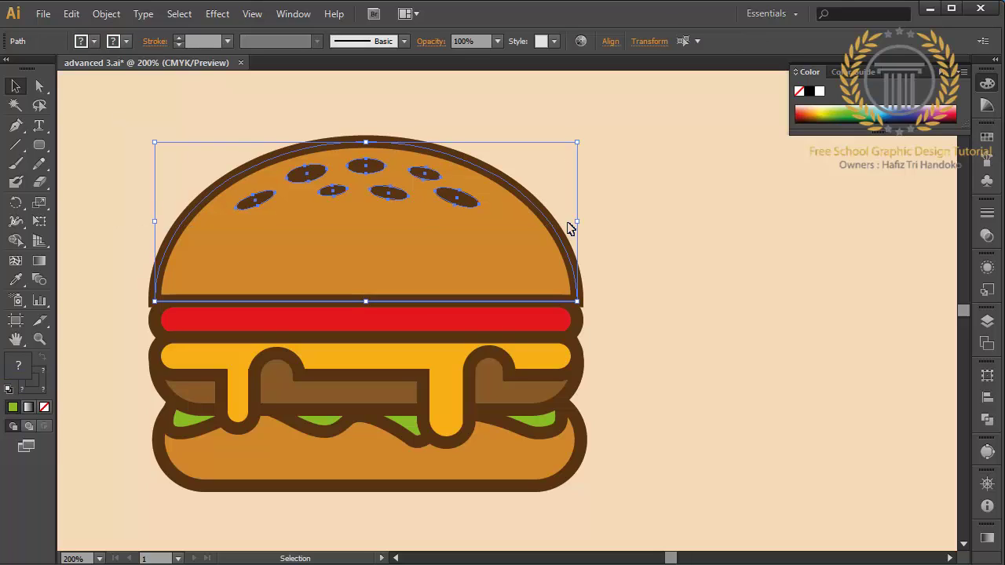
key("Down")
key("Down")
key("Down")
key("Down")
key("Down")
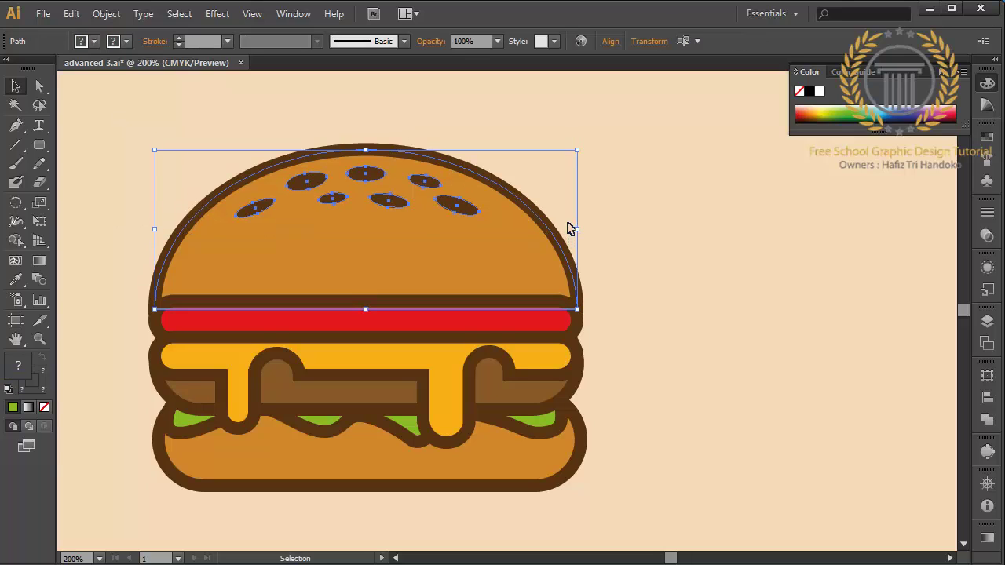
left_click(721, 228)
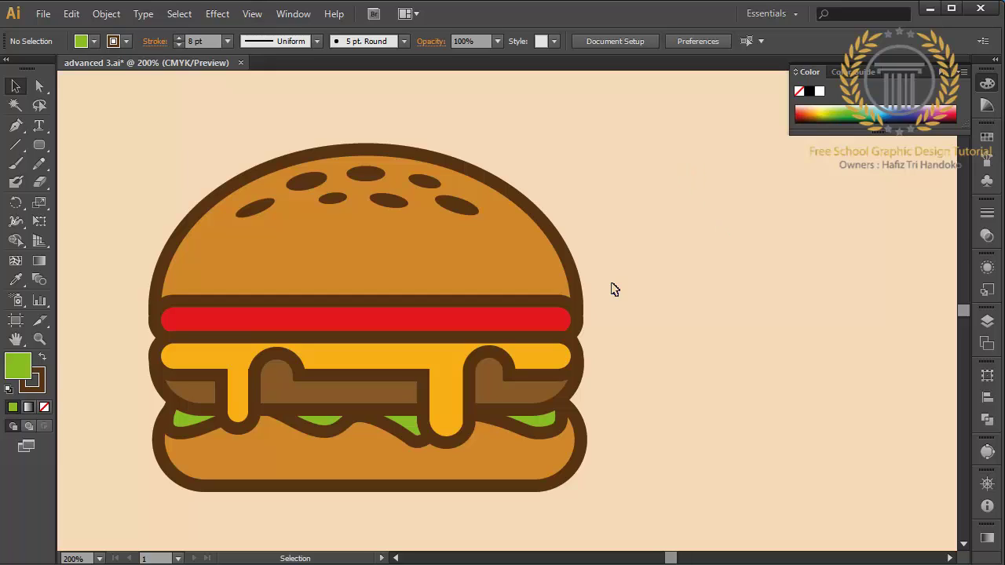
Drag the wavy lettuce off the burger and delete it
left_click(401, 432)
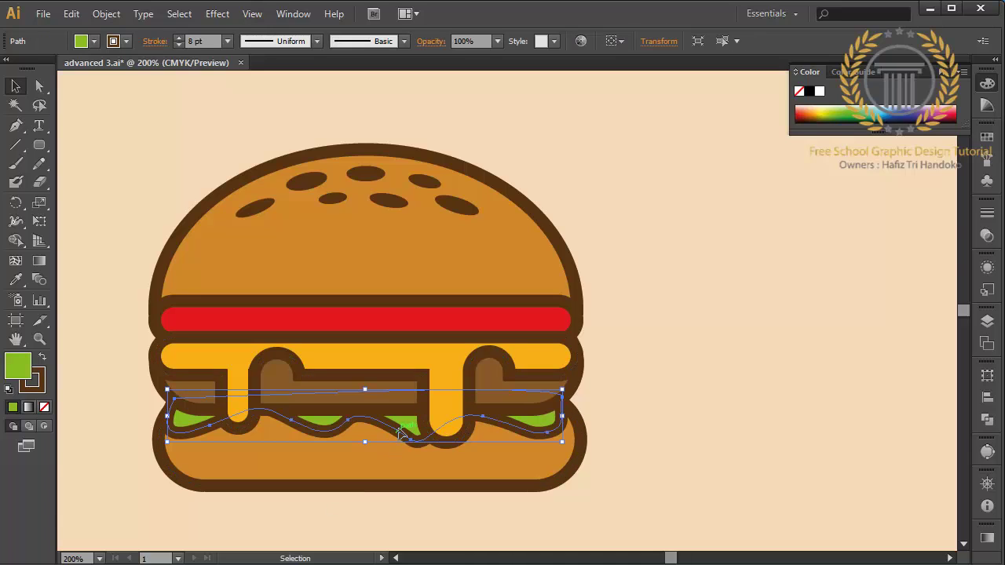
left_click_drag(398, 430, 809, 264)
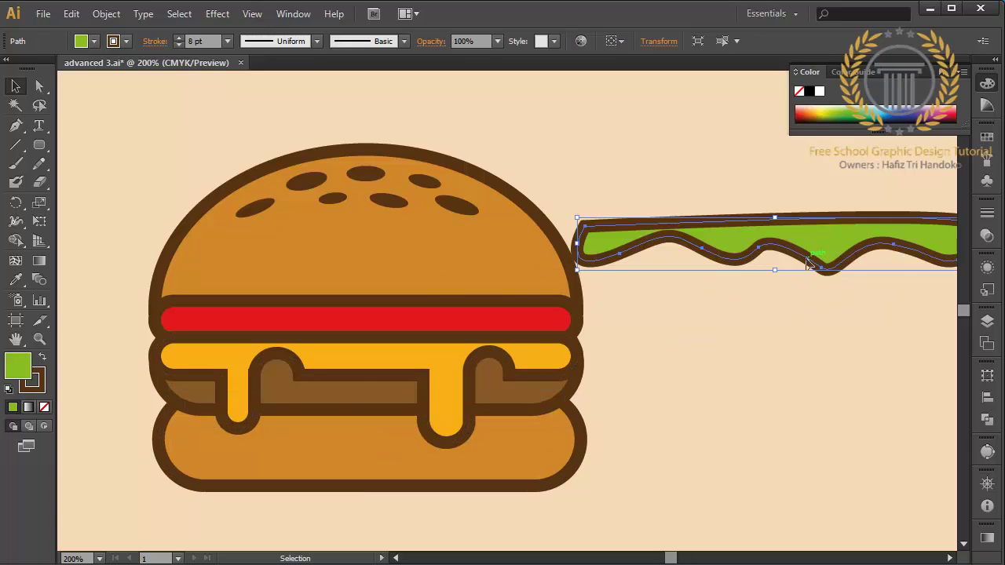
key("Delete")
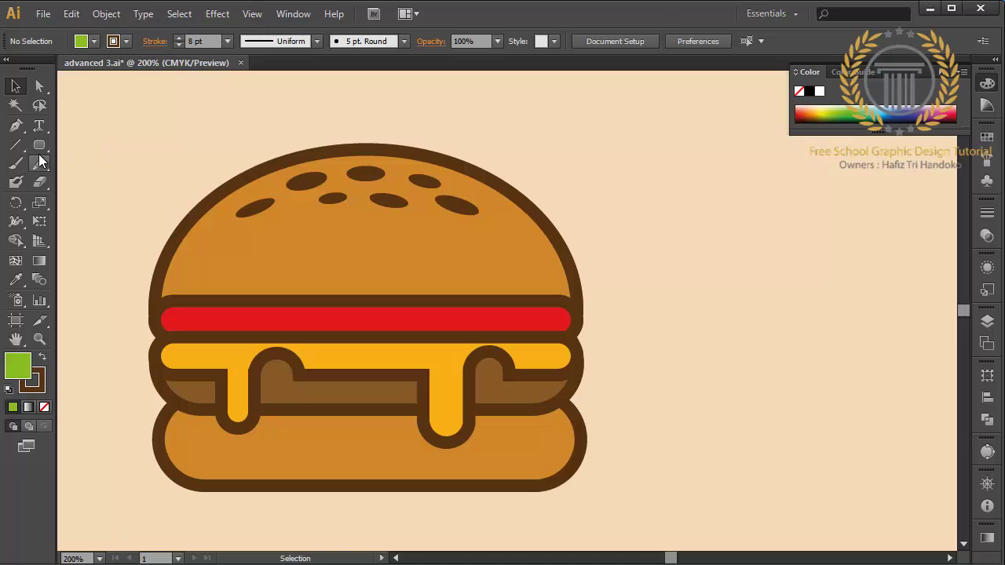
Draw seven overlapping green circles of varying sizes along the bottom bun with the Ellipse tool
left_click_drag(39, 145, 122, 183)
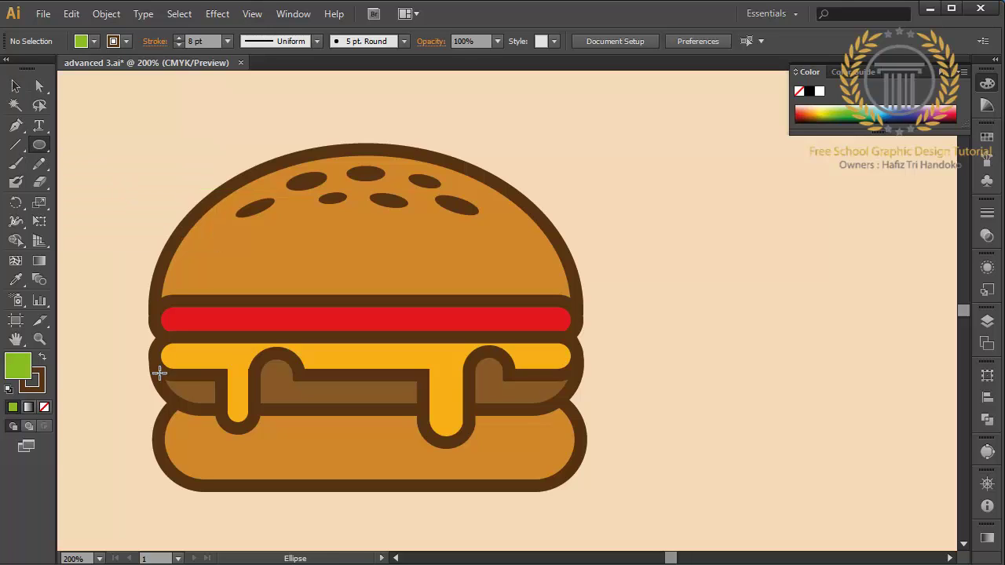
mouse_move(163, 382)
left_mouse_down()
mouse_move(245, 421)
mouse_move(237, 456)
left_mouse_up()
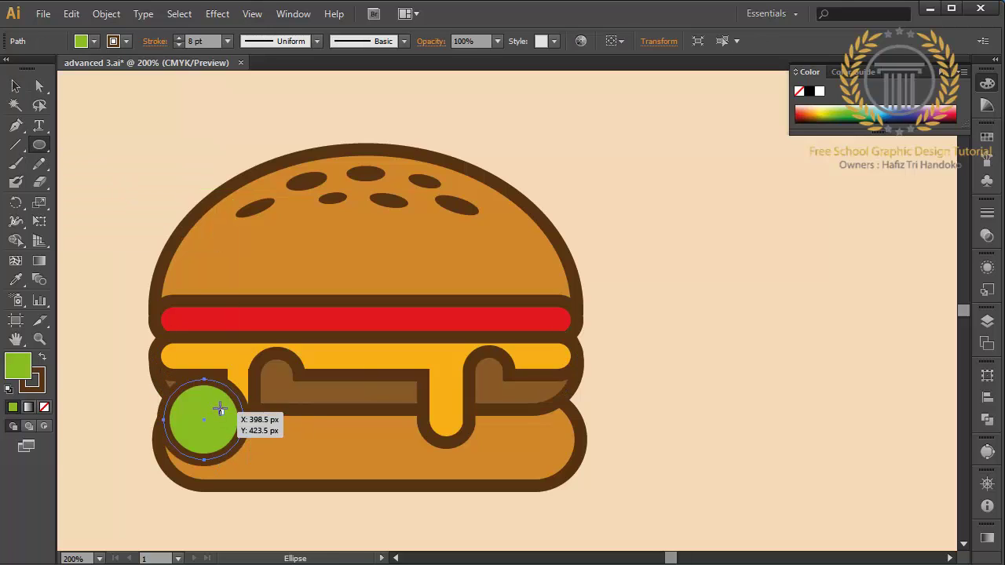
left_click_drag(218, 407, 272, 458)
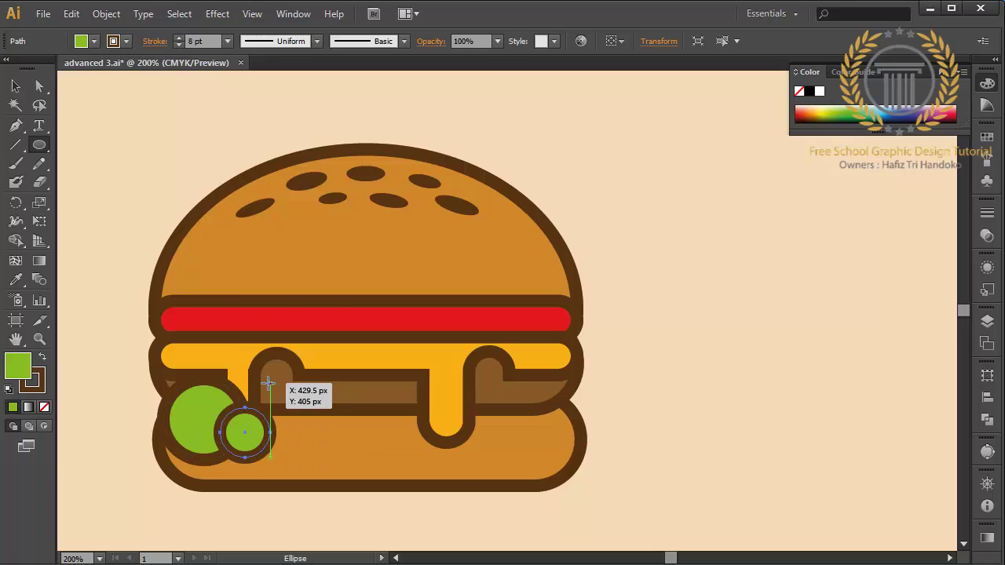
left_click_drag(270, 383, 336, 448)
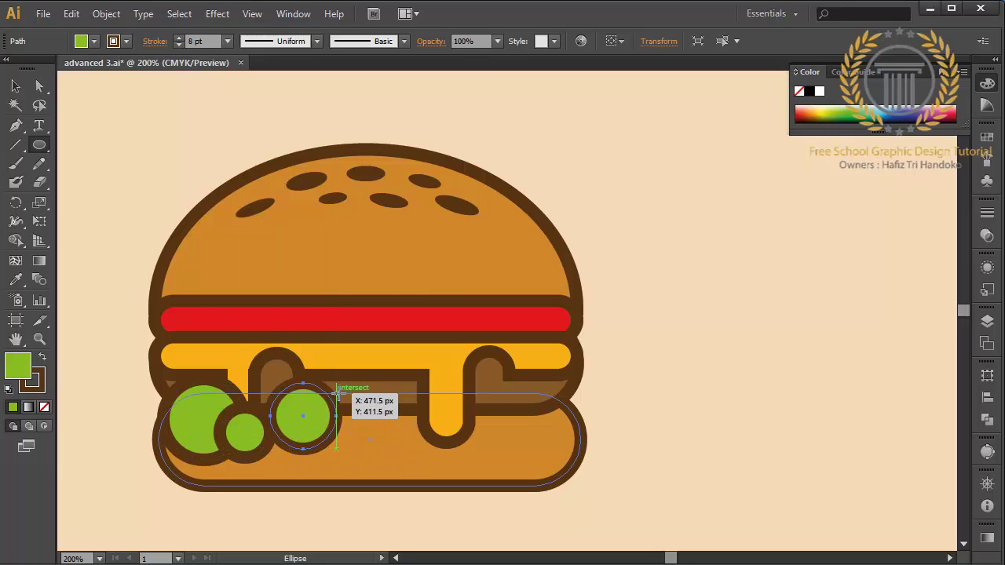
left_click_drag(336, 393, 386, 445)
left_click_drag(390, 408, 447, 466)
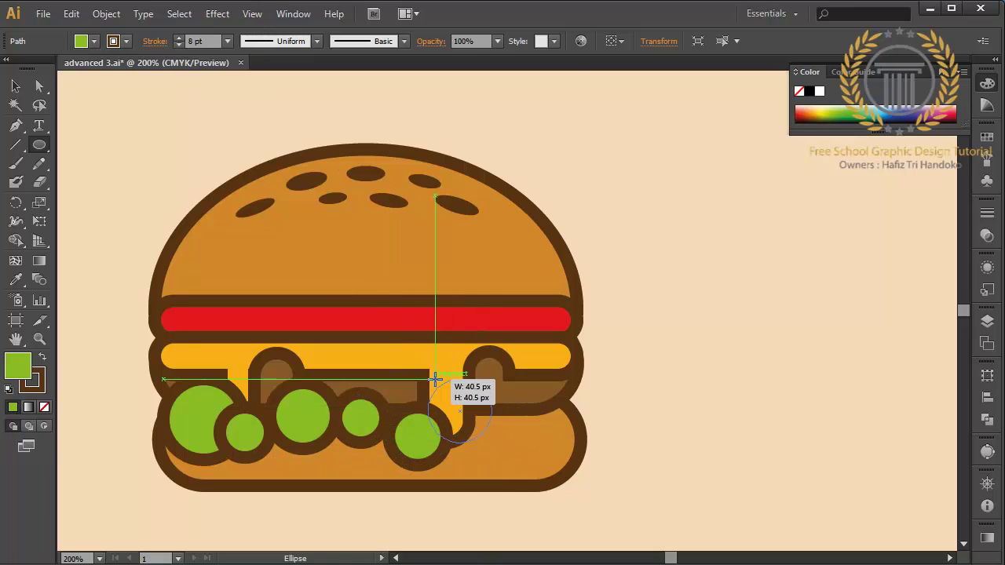
left_click_drag(434, 384, 487, 436)
mouse_move(482, 363)
left_mouse_down()
mouse_move(531, 424)
mouse_move(558, 440)
left_mouse_up()
Select all seven green circles and combine them with Pathfinder Unite
left_click(15, 86)
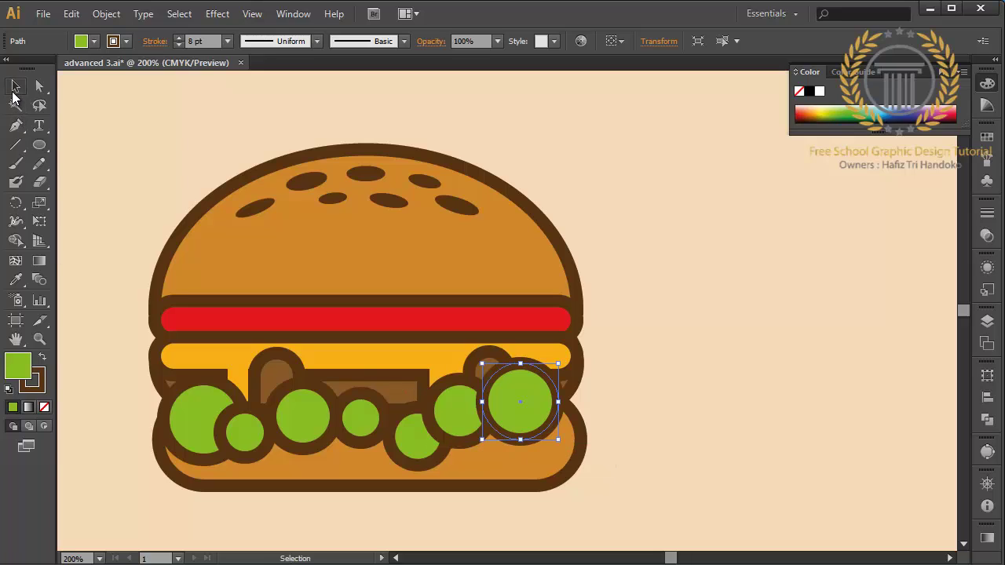
left_click(209, 438, "shift")
left_click(250, 436, "shift")
left_click(306, 430, "shift")
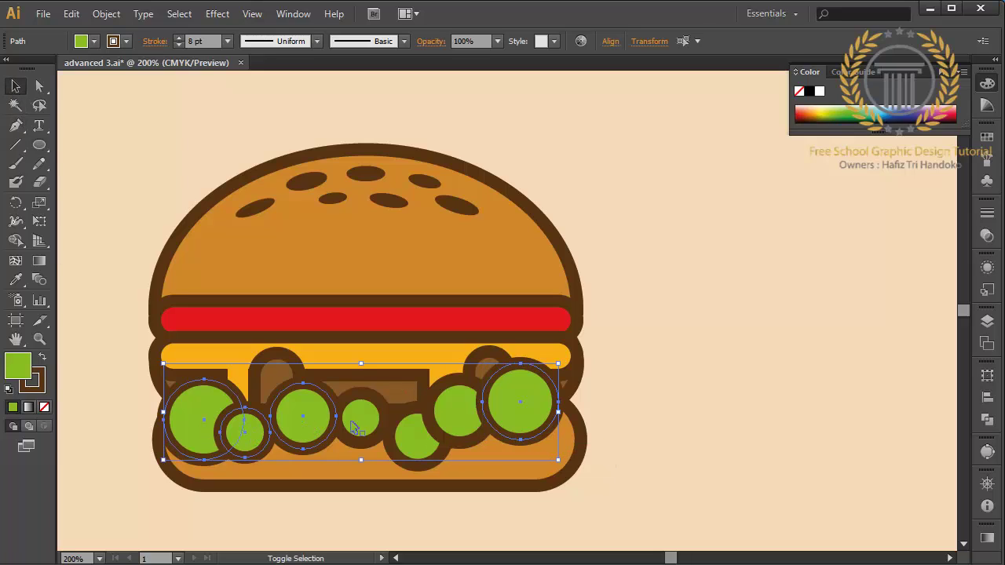
left_click(355, 427, "shift")
left_click(422, 448, "shift")
left_click(460, 424, "shift")
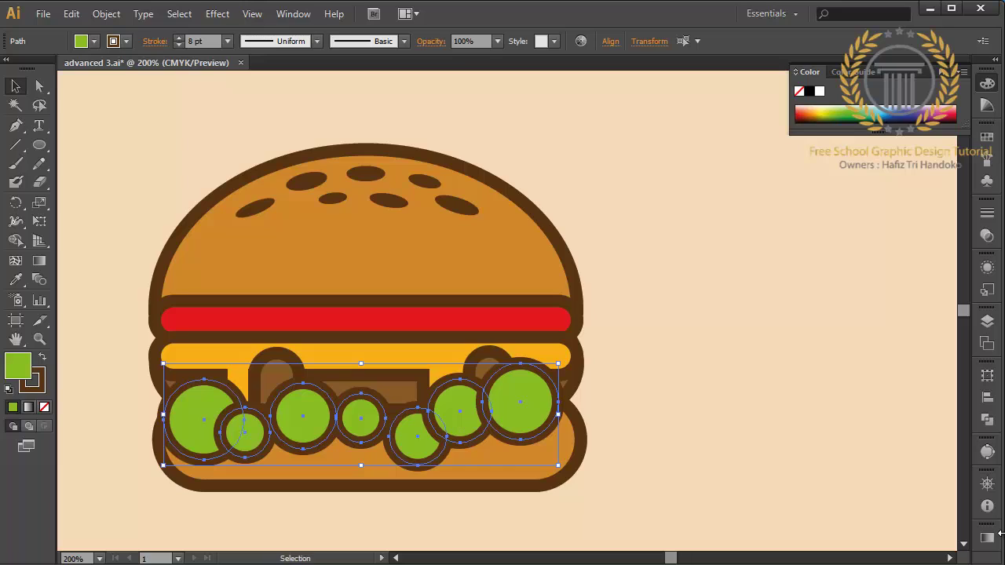
left_click(988, 420)
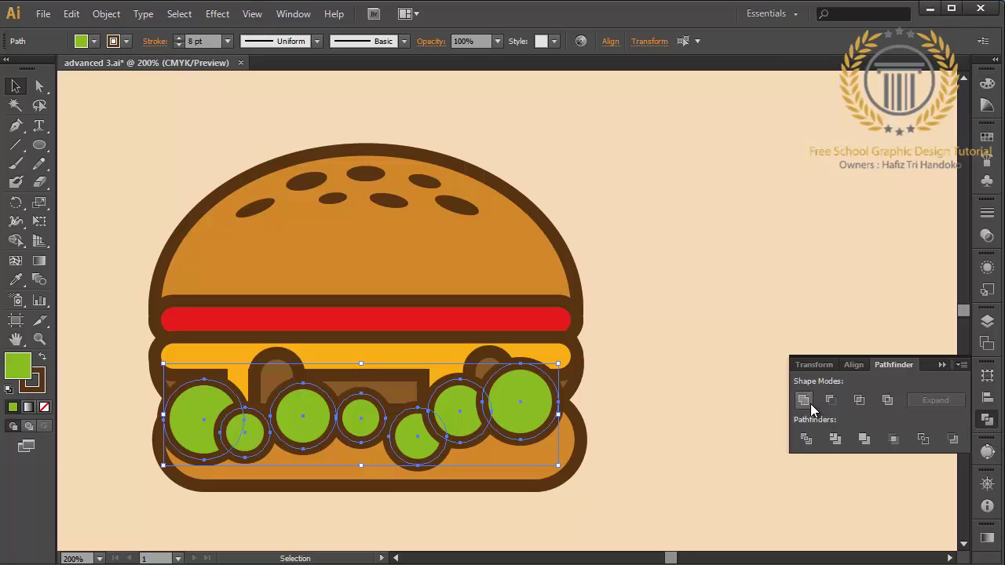
left_click(811, 403)
left_click(943, 364)
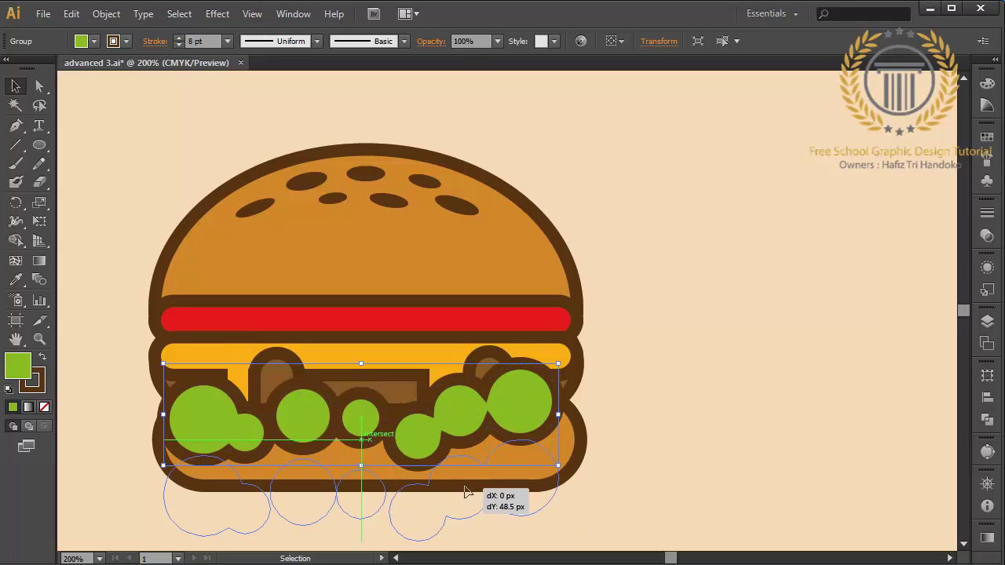
Move the lettuce below the burger and select the patty, cheese and red bar with its outline
left_click_drag(469, 418, 469, 492)
left_click(397, 414)
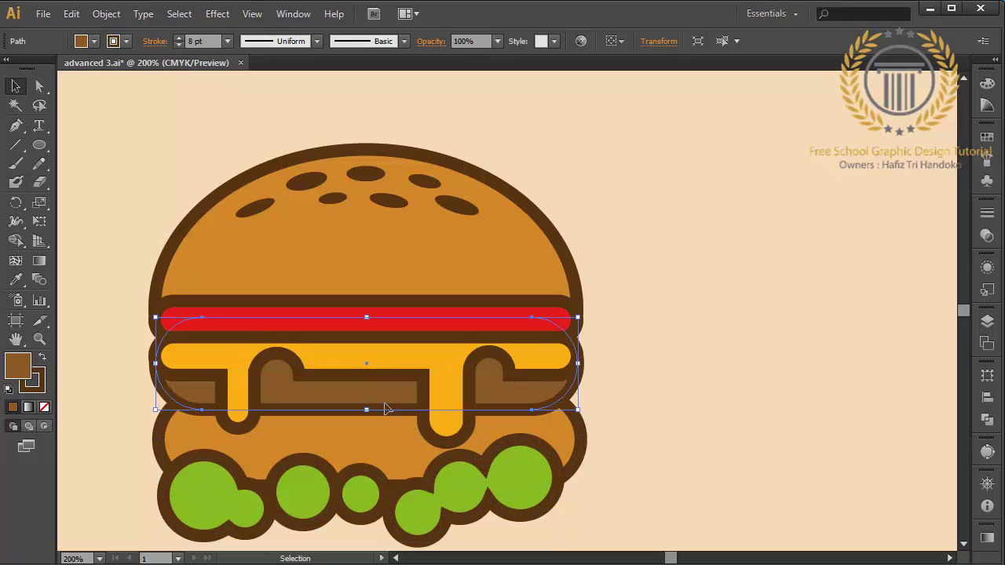
left_click(370, 370, "shift")
left_click(377, 320, "shift")
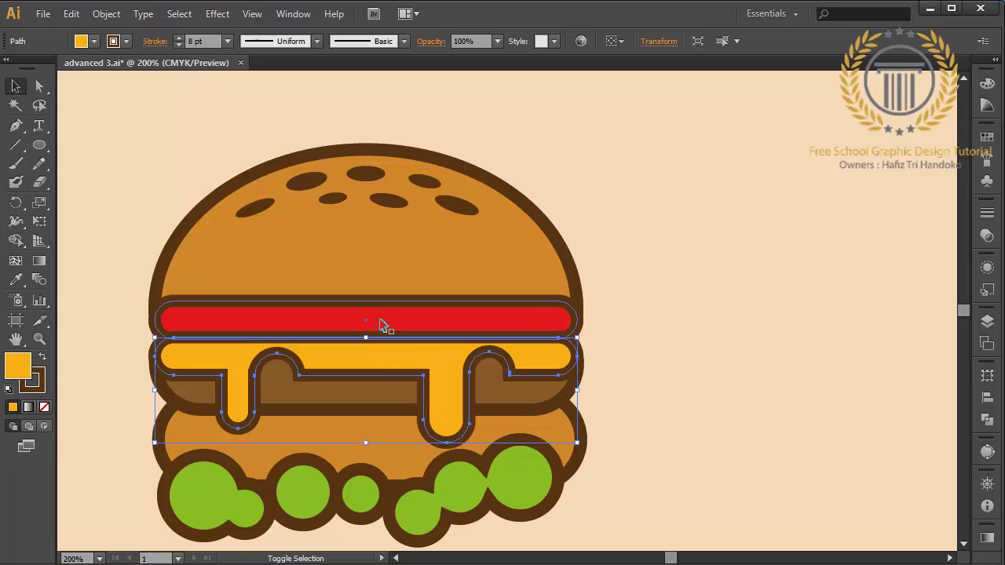
left_click(534, 395, "shift")
left_click(578, 328, "shift")
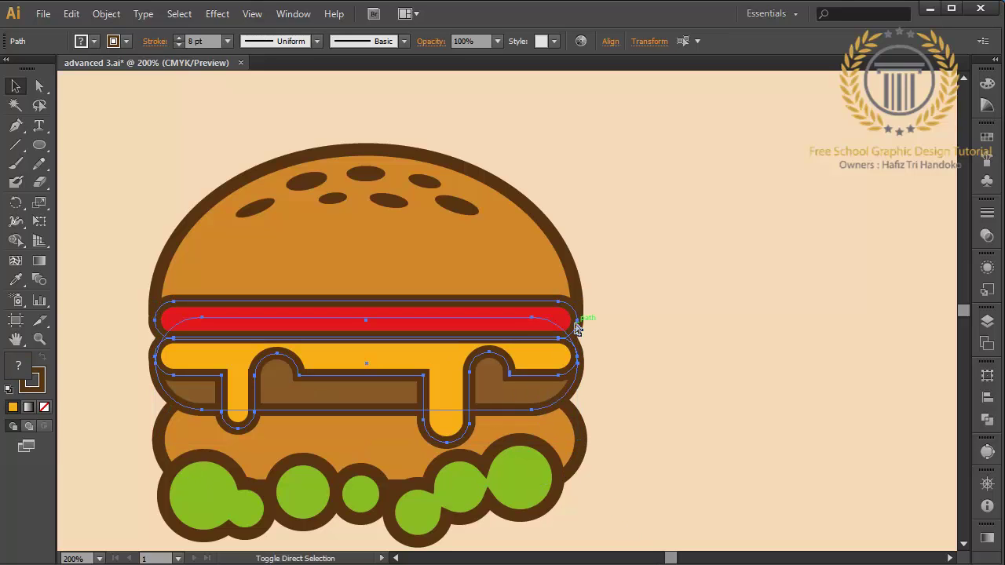
Slide the lettuce up behind the patty so its bumpy edge peeks above the bottom bun
left_click(496, 468)
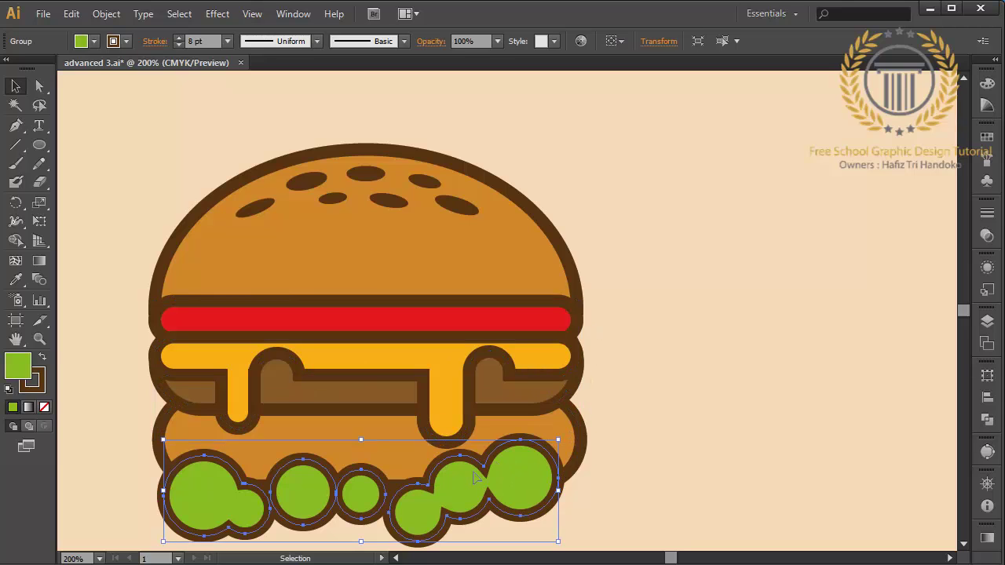
left_click_drag(475, 479, 472, 381)
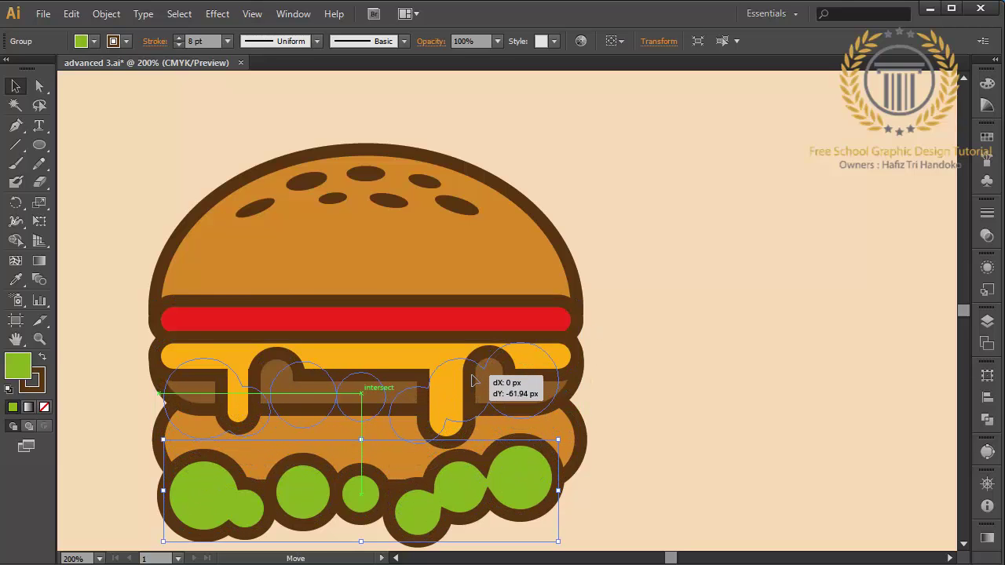
left_click_drag(472, 381, 484, 390)
left_click(680, 437)
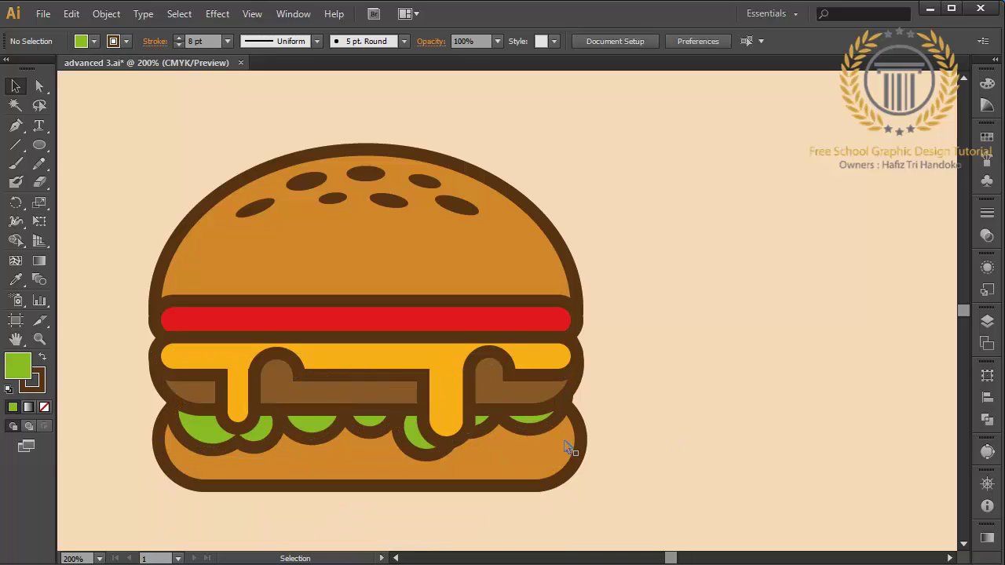
left_click(538, 426)
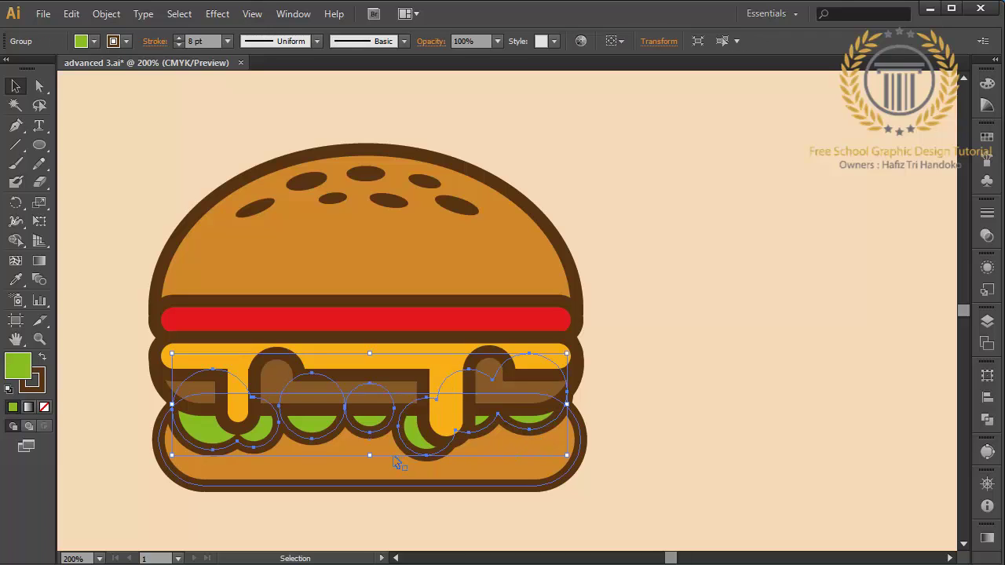
key("Up")
key("Up")
key("Up")
key("Up")
key("Up")
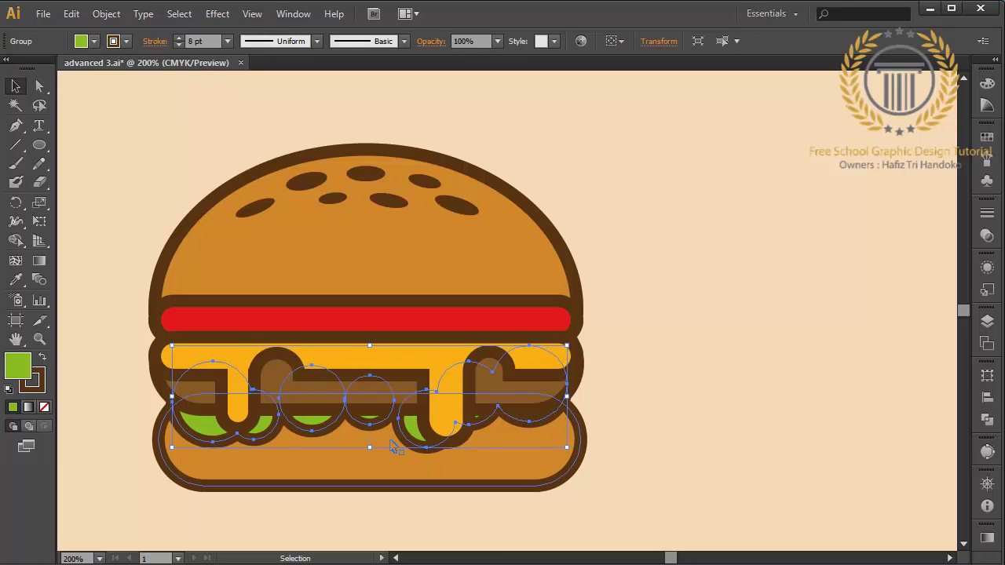
key("Down")
key("Down")
key("Down")
key("Down")
key("Down")
key("Down")
key("Down")
key("Down")
key("Down")
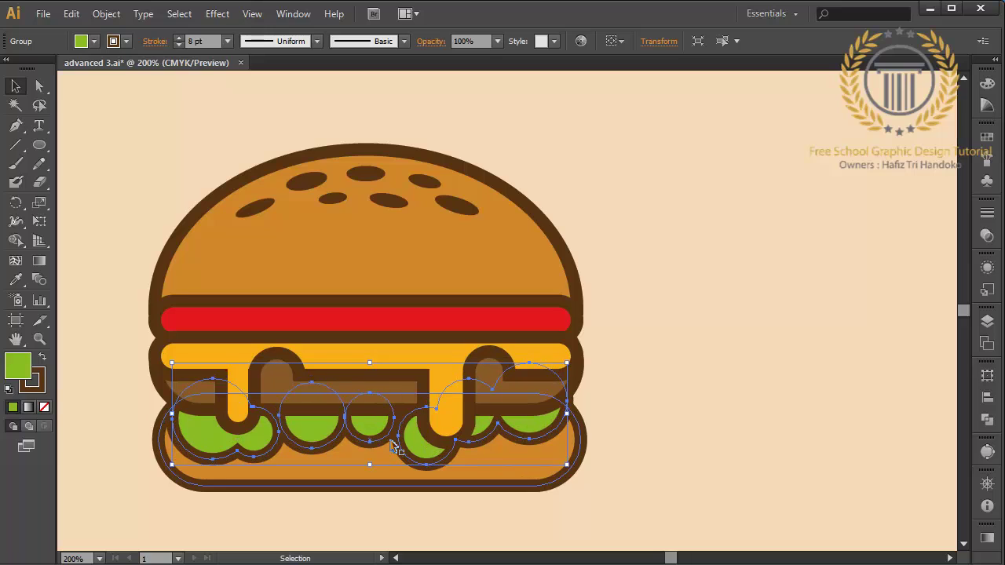
key("Down")
key("Down")
key("Down")
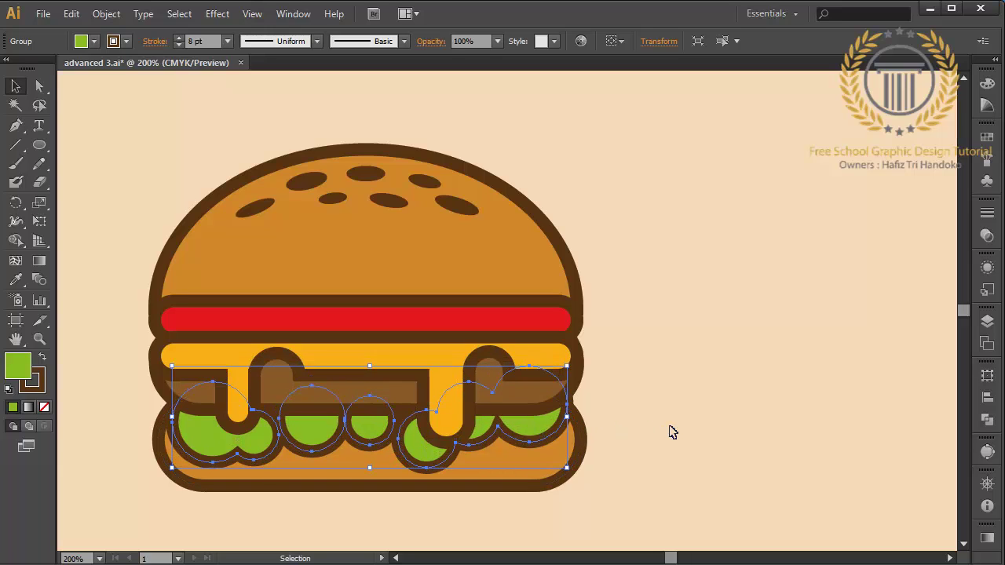
left_click(672, 431)
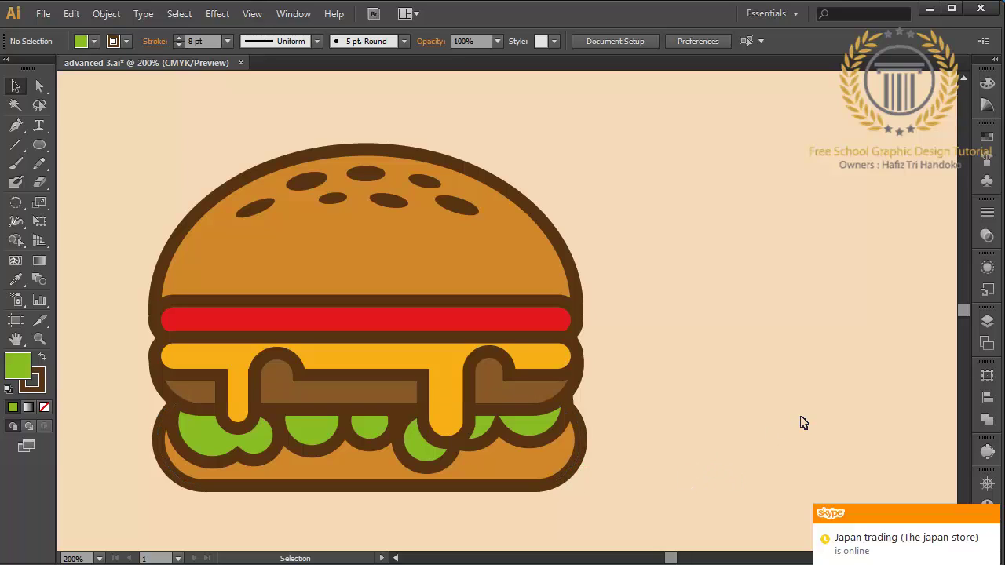
Dismiss the chat notification and check the burger parts by selecting and deselecting them
left_click(991, 516)
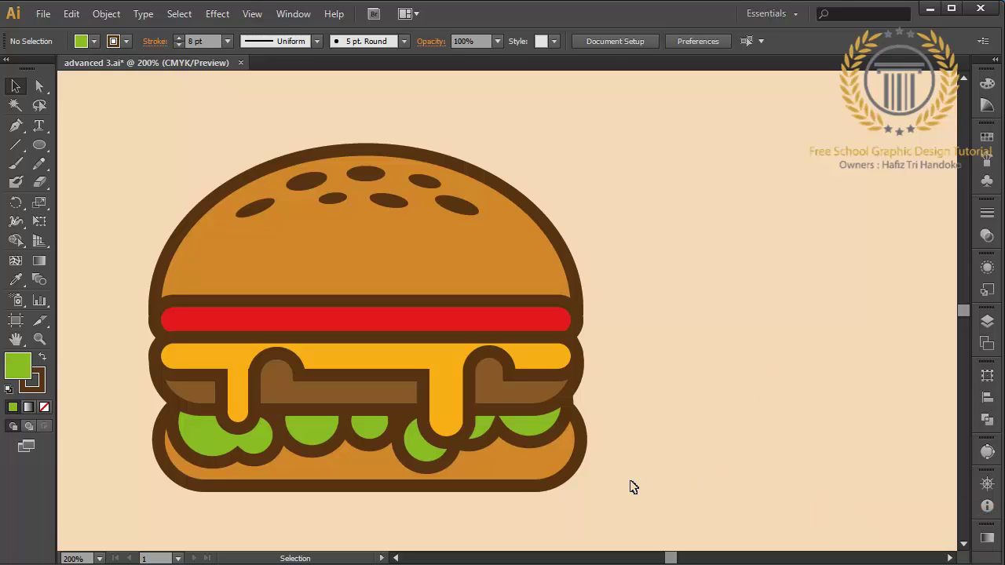
left_click_drag(548, 435, 139, 147)
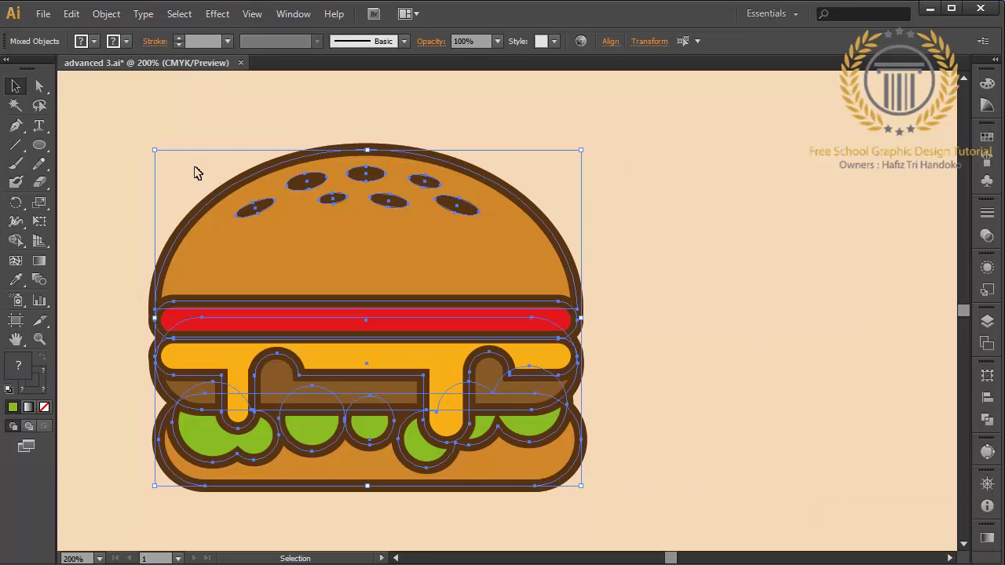
left_click(669, 429)
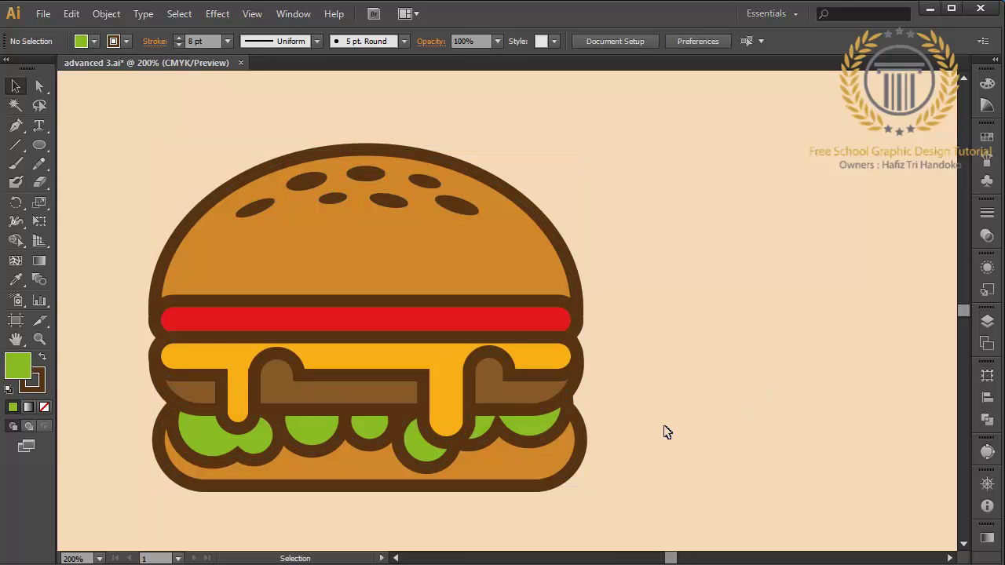
left_click(545, 479)
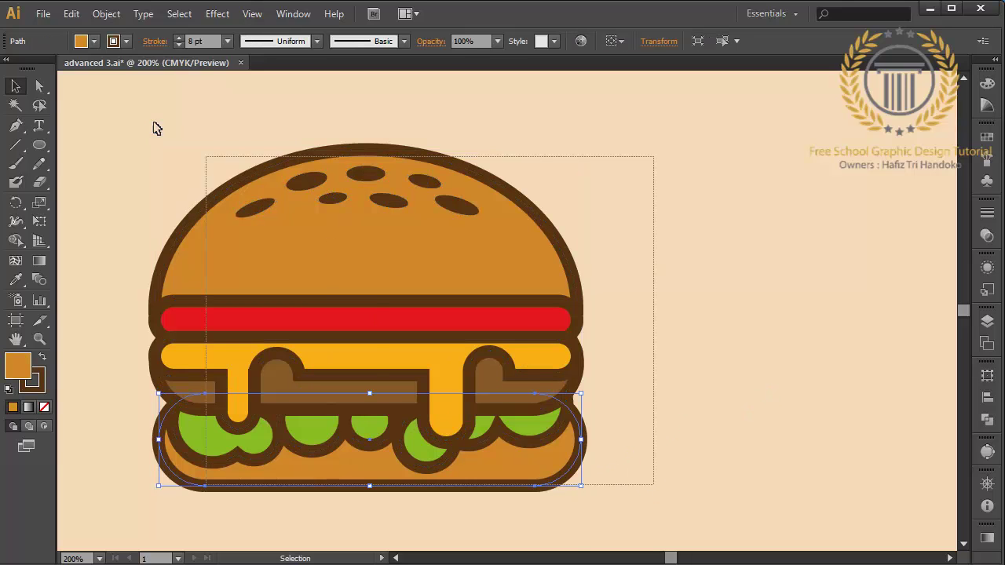
left_click_drag(656, 490, 100, 86)
left_click(203, 187)
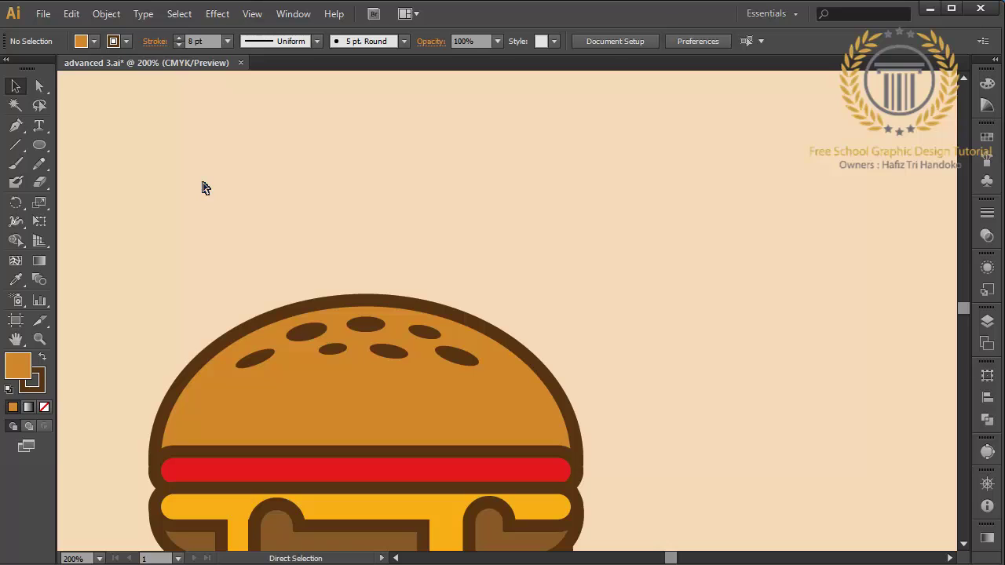
Scroll the canvas to show the whole burger and switch to the Type tool
scroll(203, 187, "down", 2)
scroll(203, 187, "down", 2)
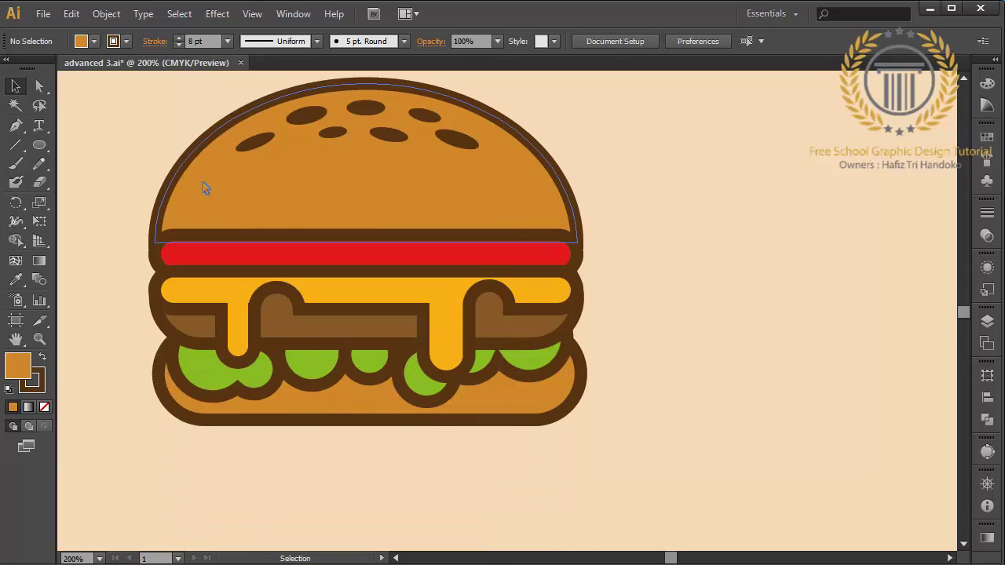
scroll(202, 187, "up", 3)
scroll(203, 186, "down", 1)
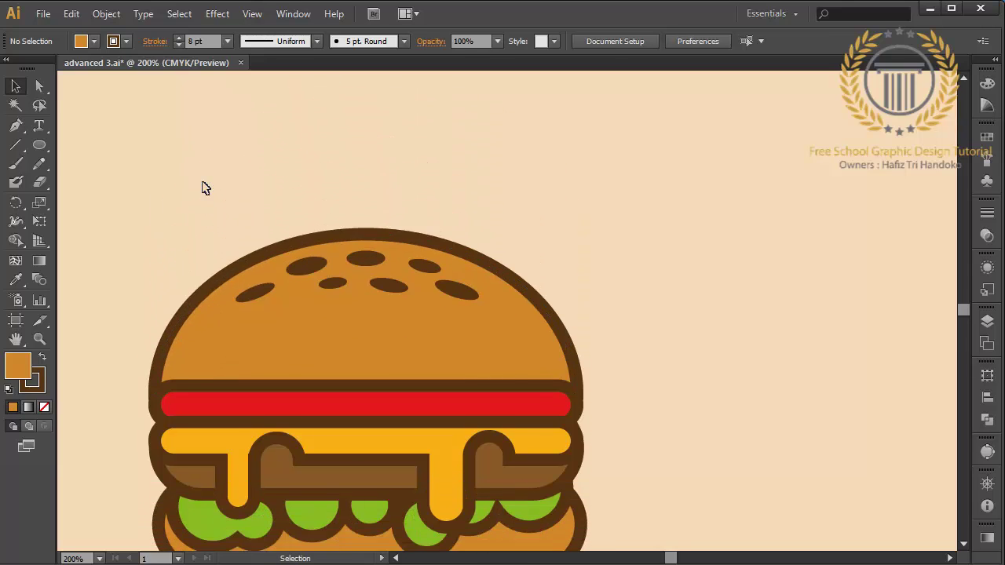
scroll(203, 187, "down", 2)
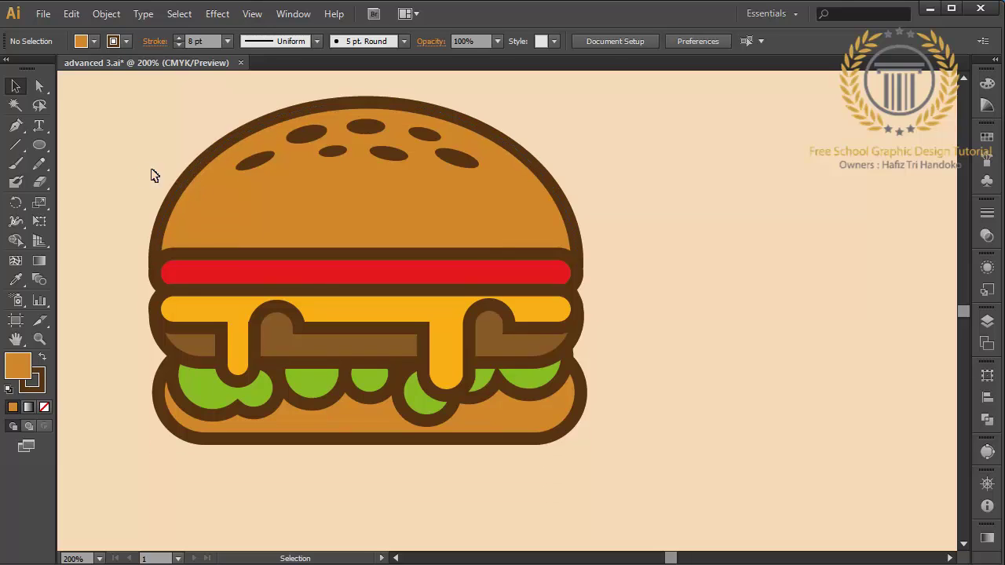
left_click(43, 13)
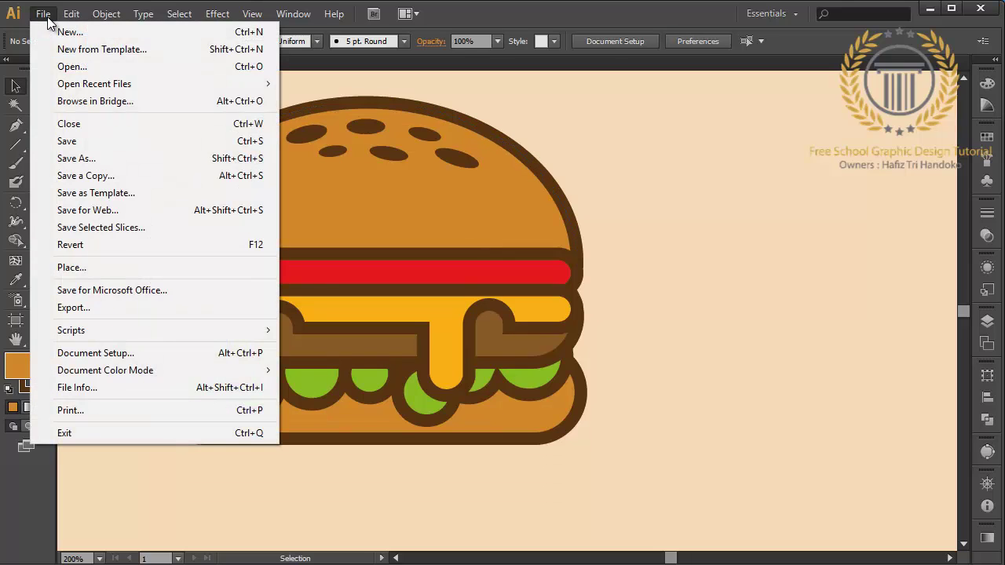
left_click(656, 317)
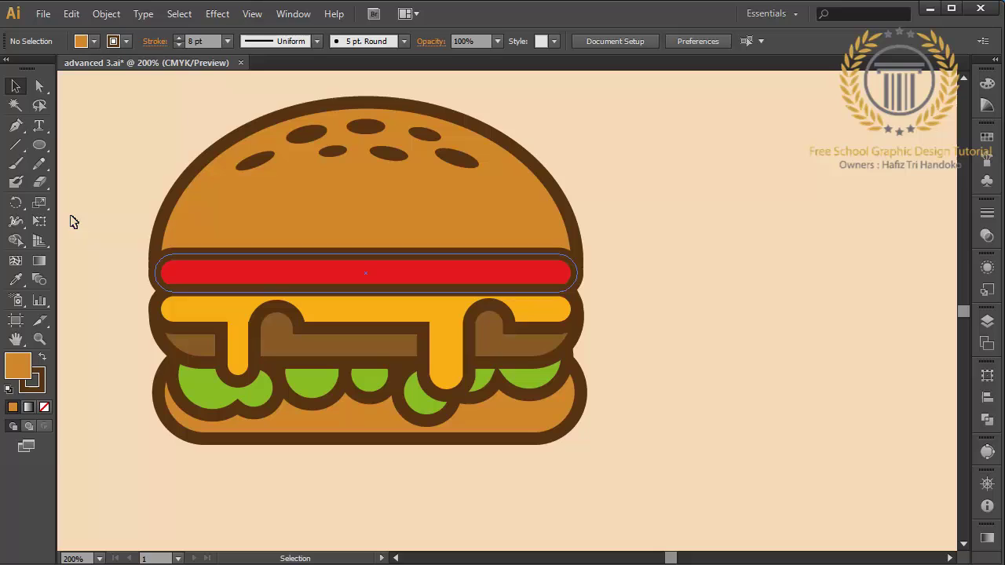
left_click(39, 125)
Create a text area beside the burger with the YouTube channel promo text
left_click_drag(631, 143, 916, 505)
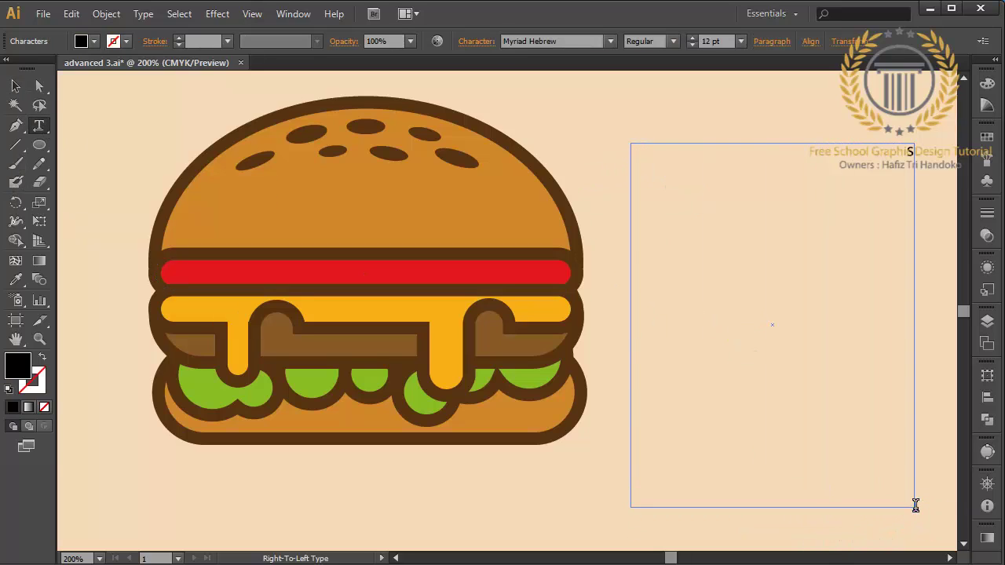
type("ee my y")
type("outube chan")
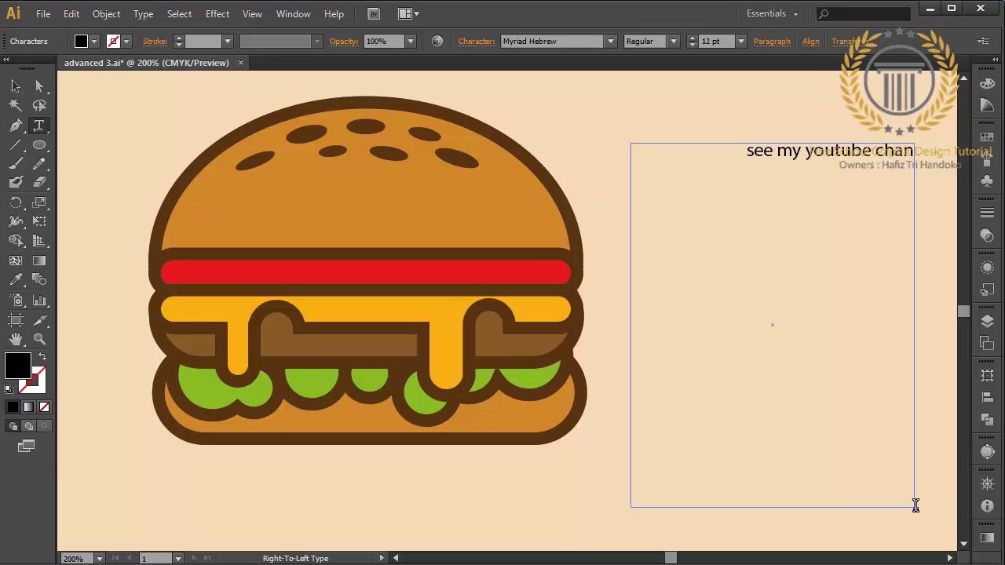
type("nel \"")
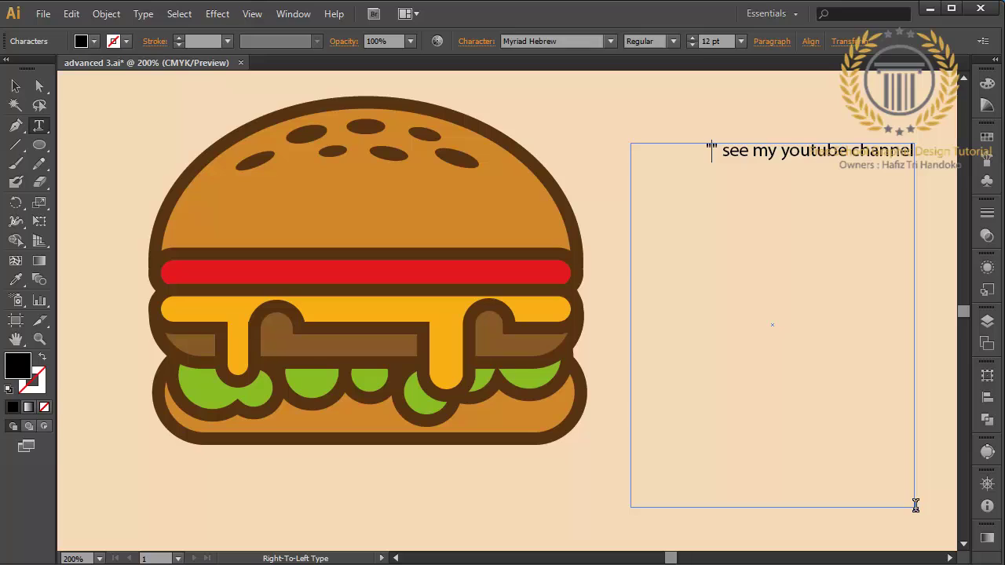
type("free")
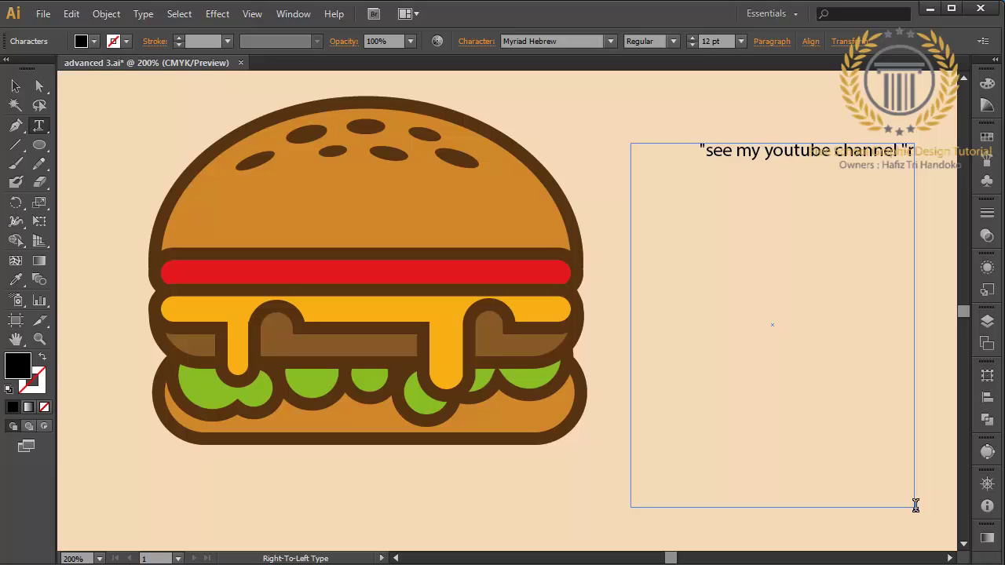
type("free")
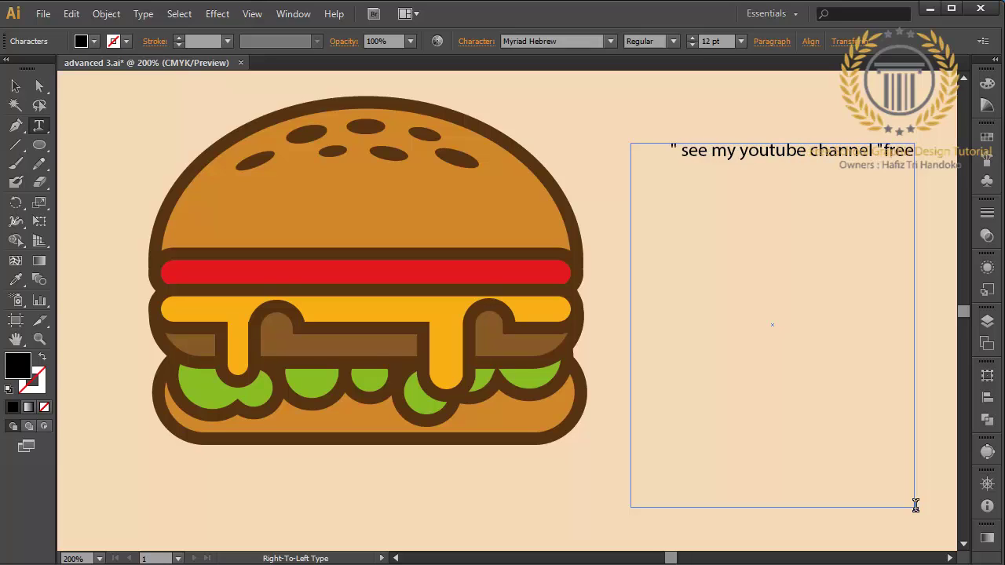
type("schoo")
type("l gra")
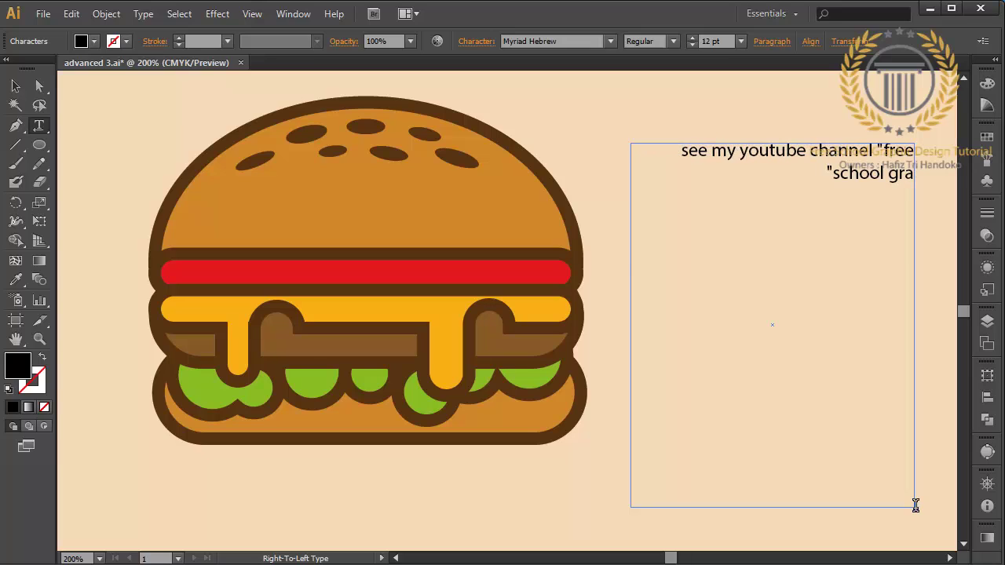
type("phic de")
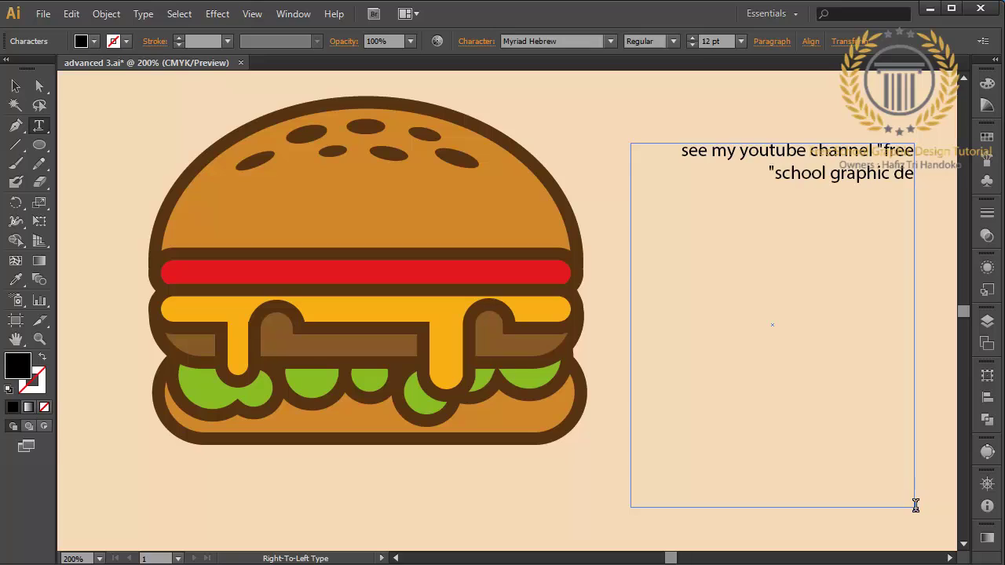
type("sign tu")
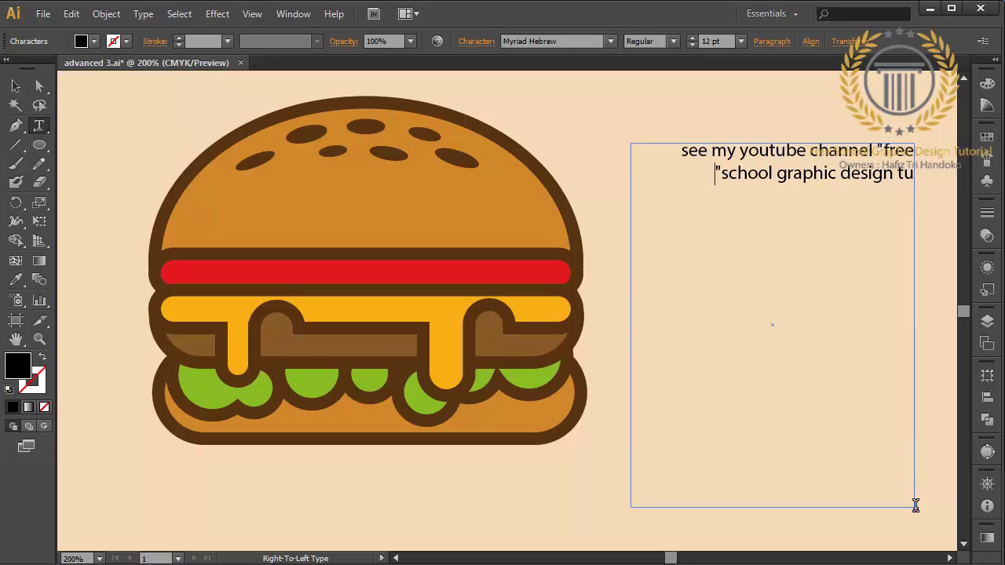
type("torial")
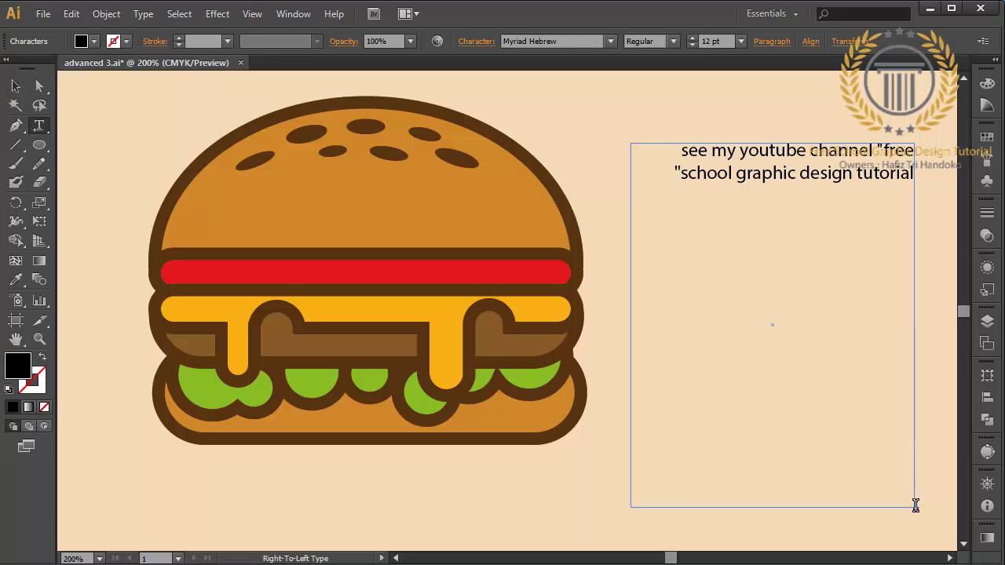
type("\" if")
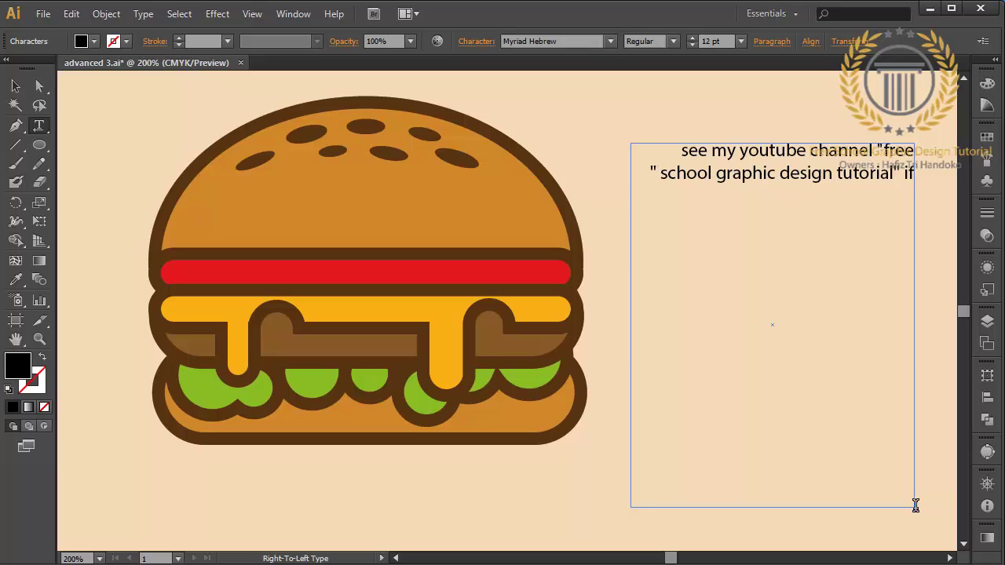
type(" you wa")
type("nt to")
type("wa")
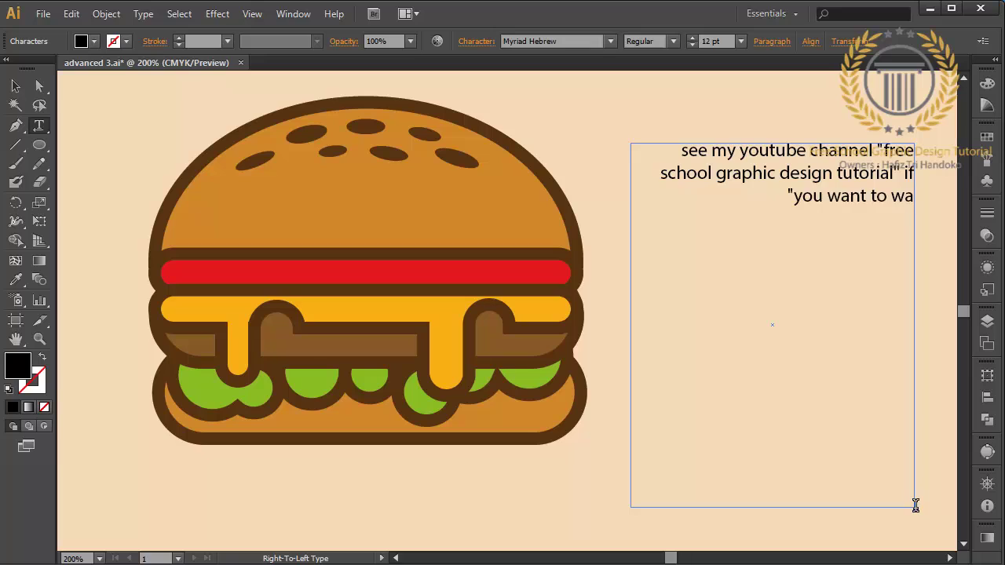
type("tch more vi")
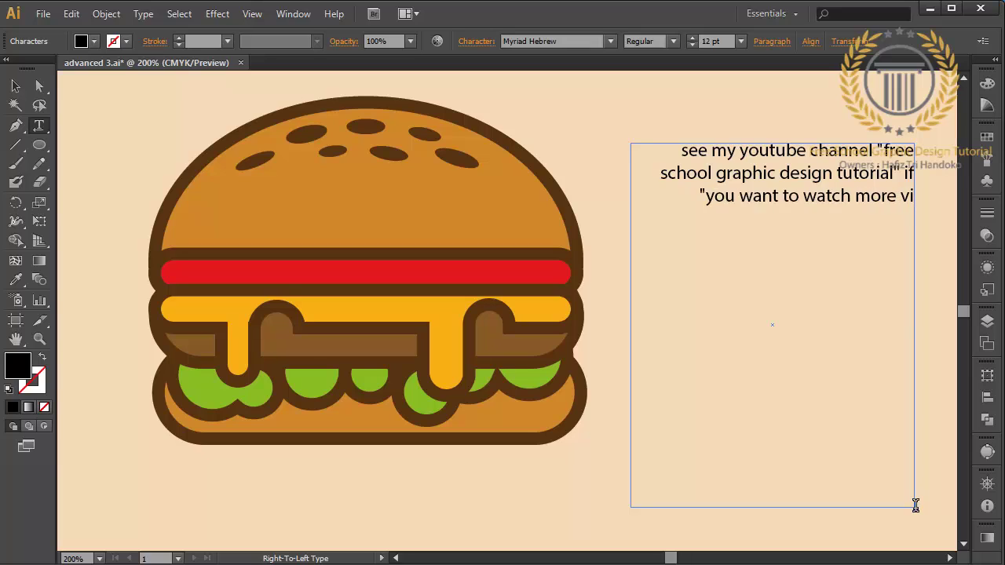
type("deo")
Left-align all the promo text and set it to 21 pt
key("ctrl+a")
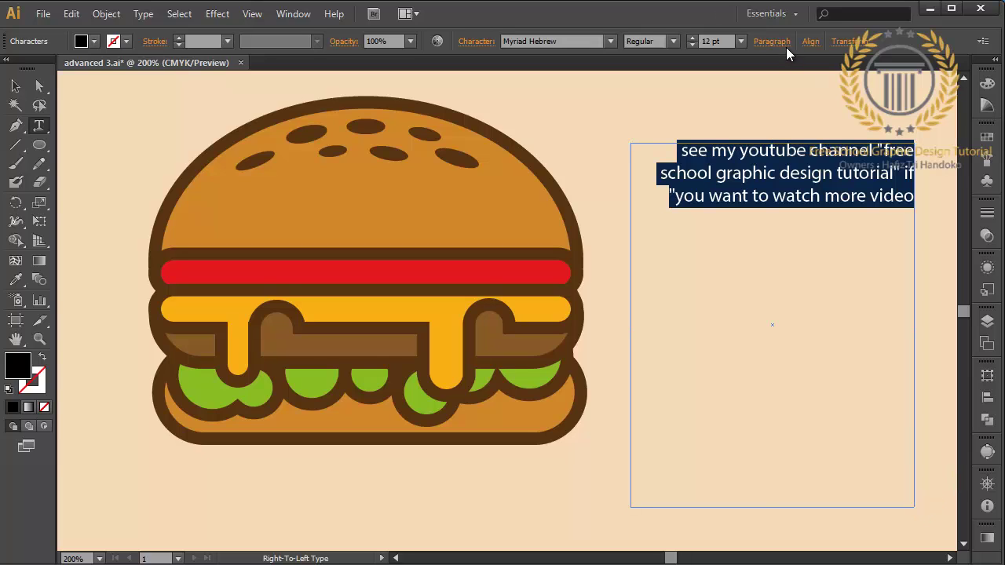
left_click(774, 42)
left_click(622, 71)
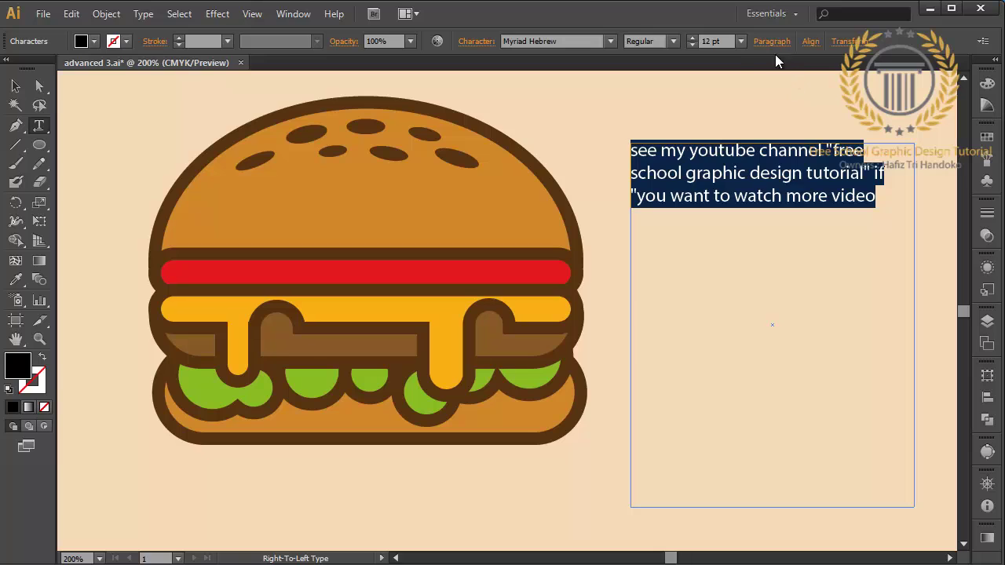
left_click(740, 41)
left_click(759, 219)
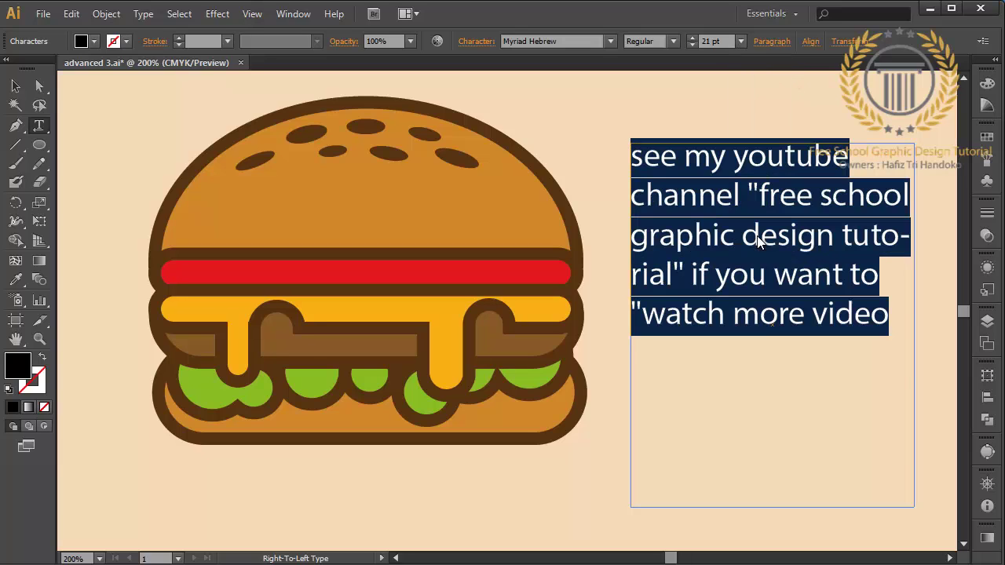
Make the channel name 'free school graphic design tutorial' bold
left_click_drag(759, 194, 673, 270)
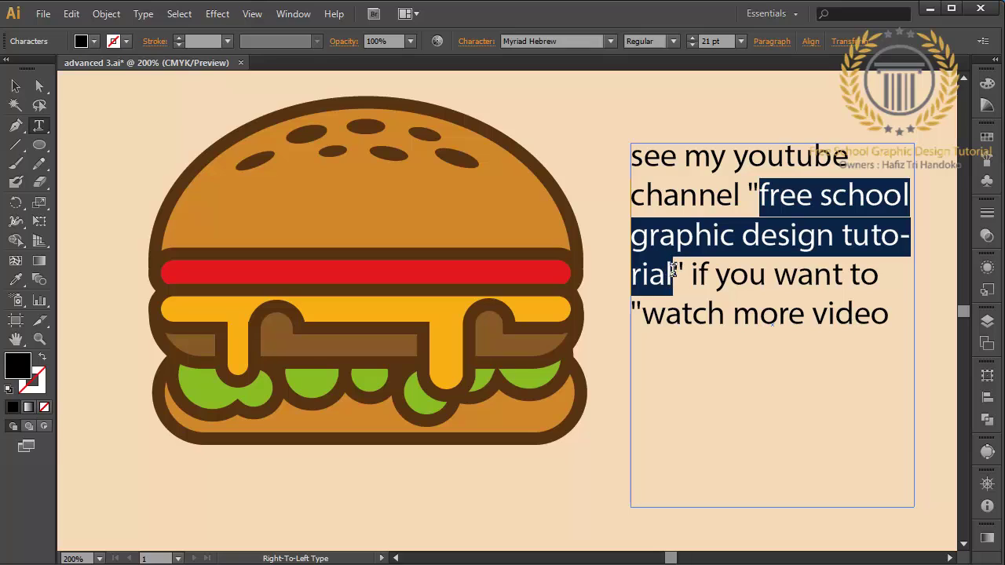
left_click(673, 41)
left_click(652, 91)
left_click(697, 189)
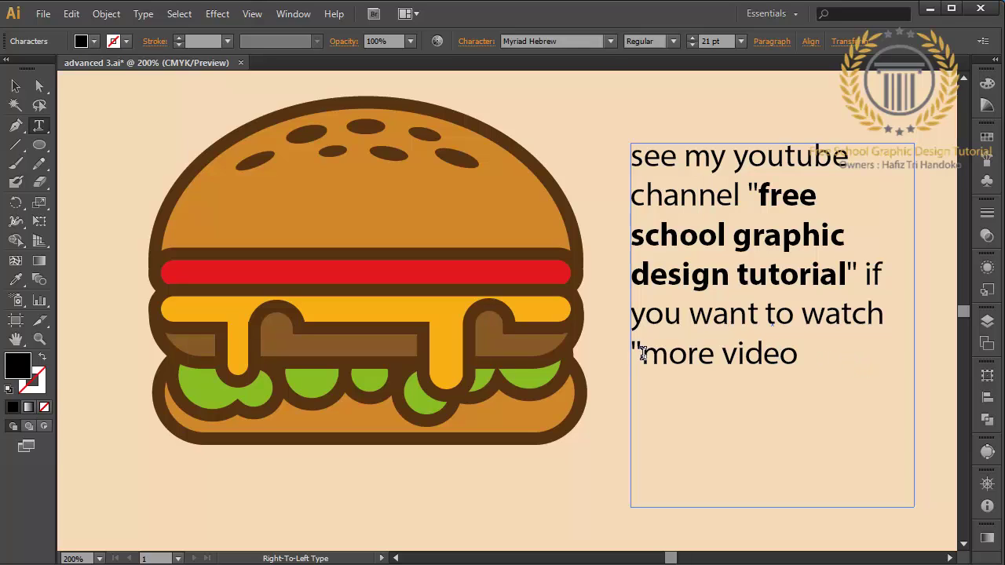
Remove the stray quote mark and add a Skype contact line with the Skype username
triple_click(633, 351)
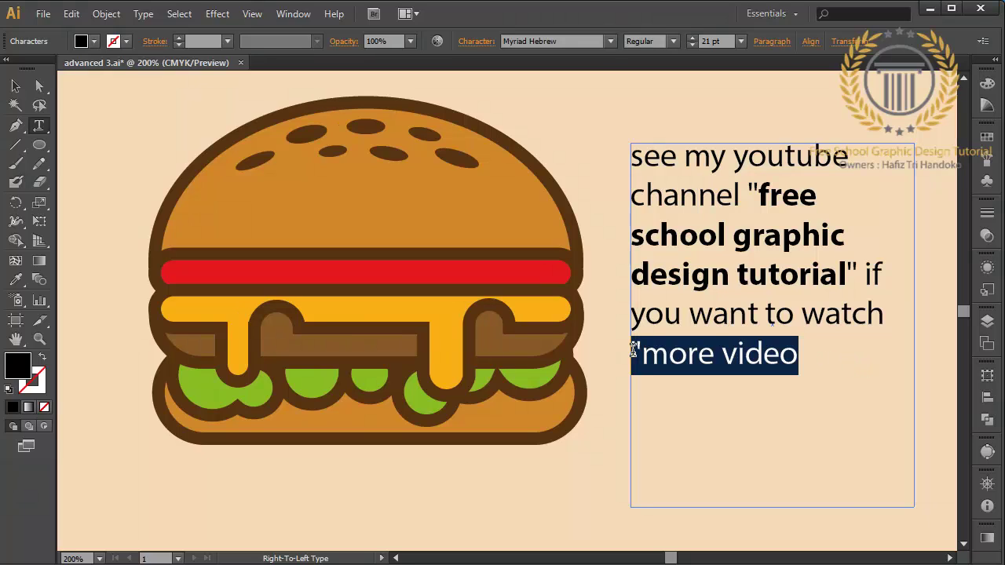
left_click(640, 353)
key("BackSpace")
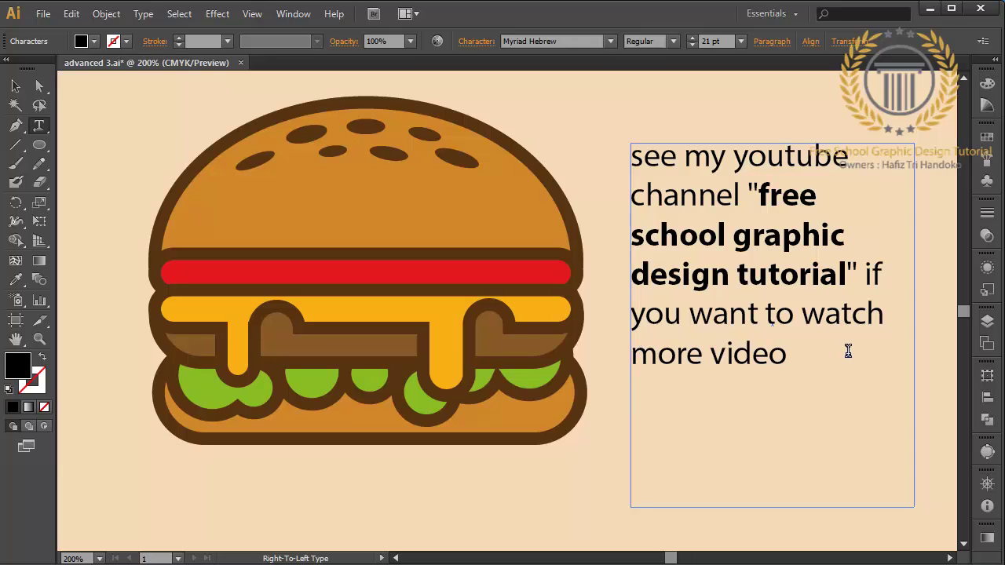
type("my s")
type("kype")
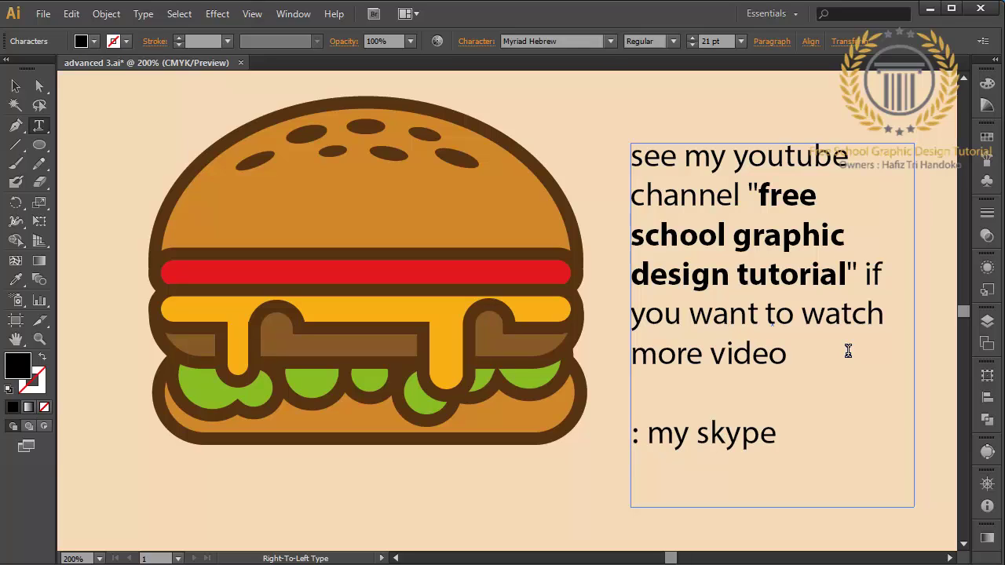
type(" : hafiz")
type("-")
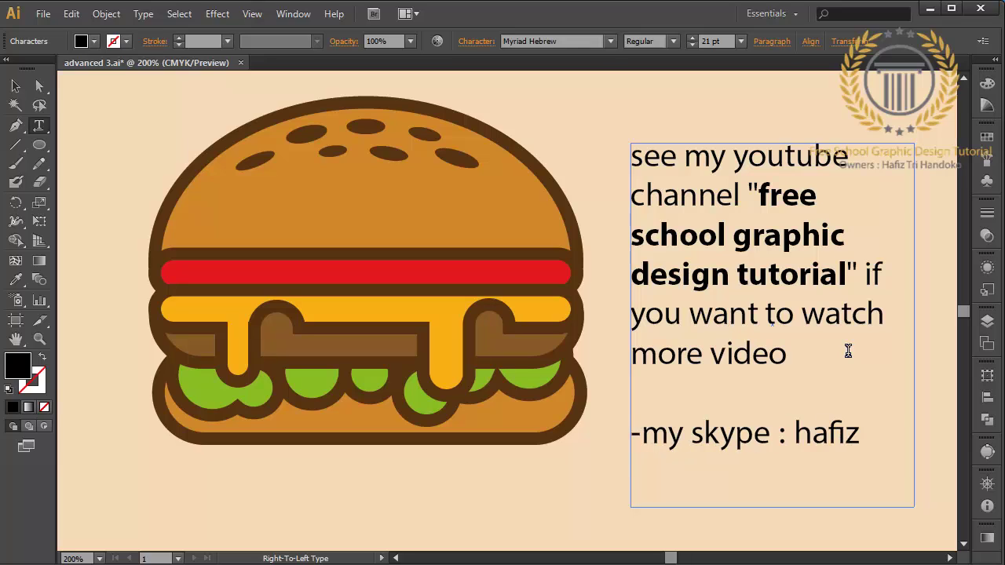
type("ode-sl")
key("BackSpace")
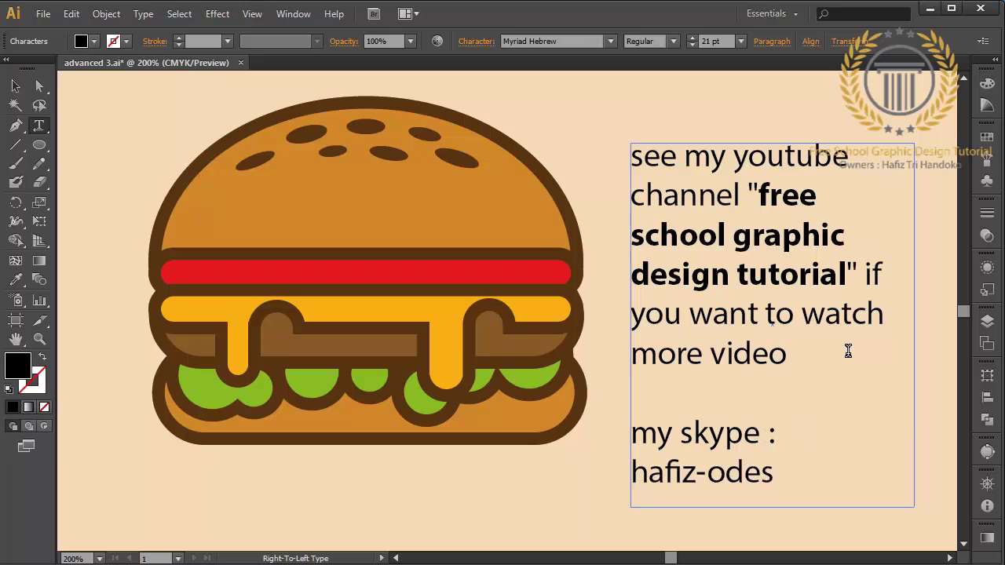
type("-")
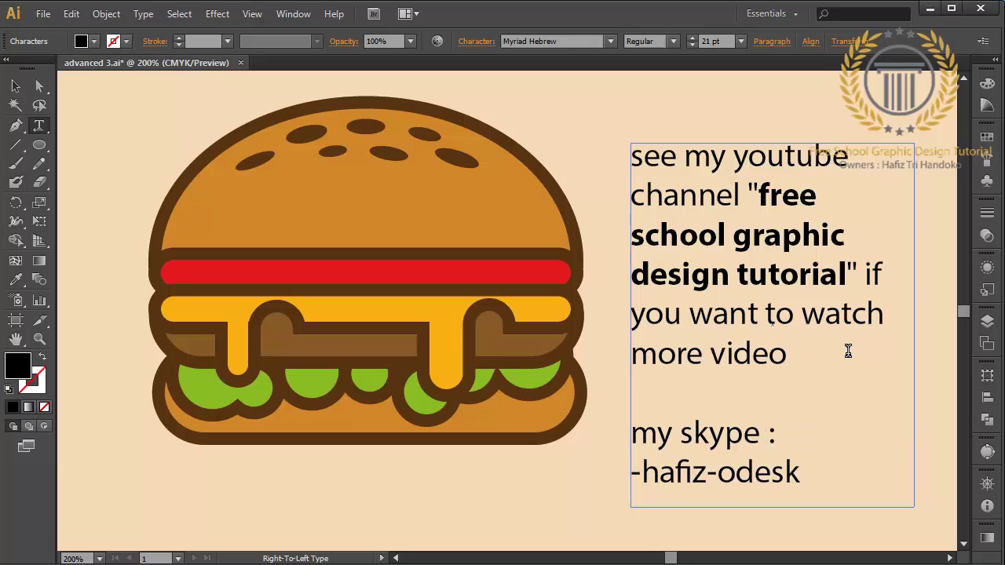
type("designe")
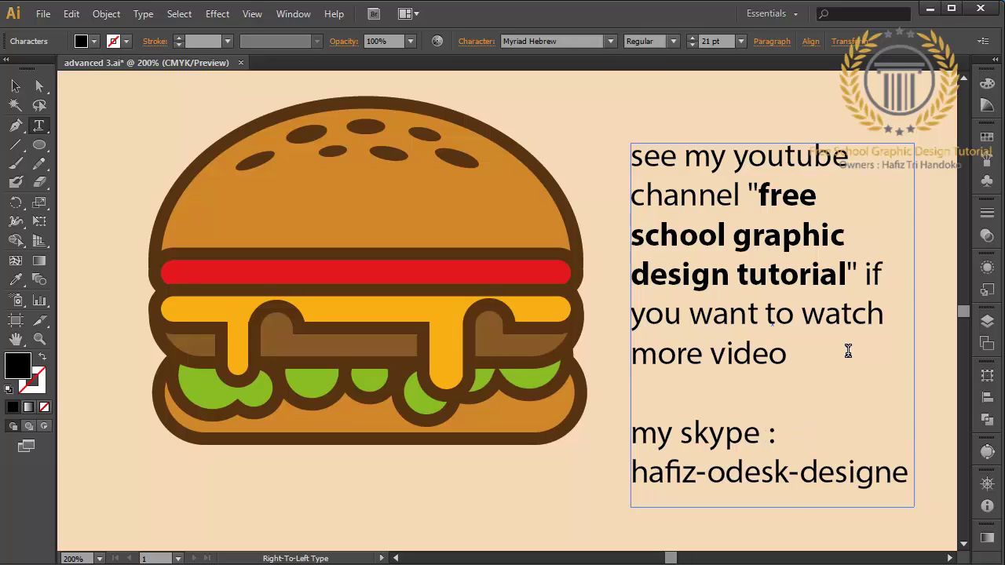
key("BackSpace")
type("-")
key("ctrl+a")
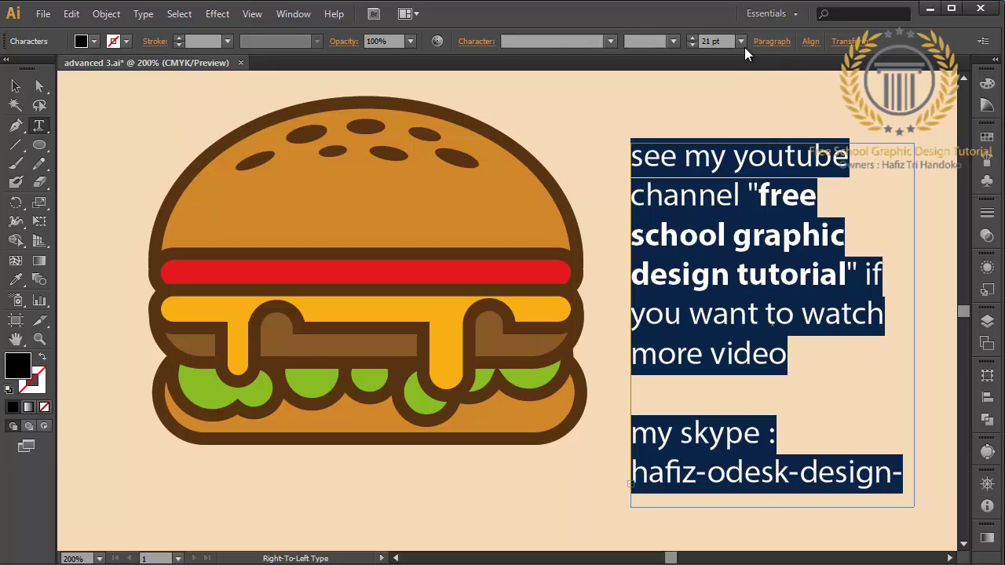
Resize all the promo text to 18 pt
left_click(740, 41)
left_click(745, 201)
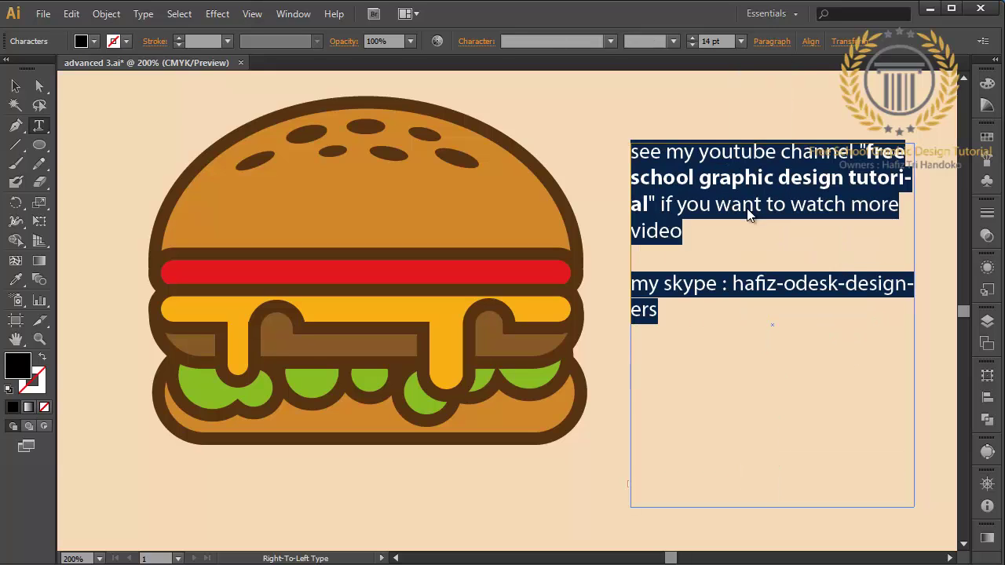
left_click(740, 41)
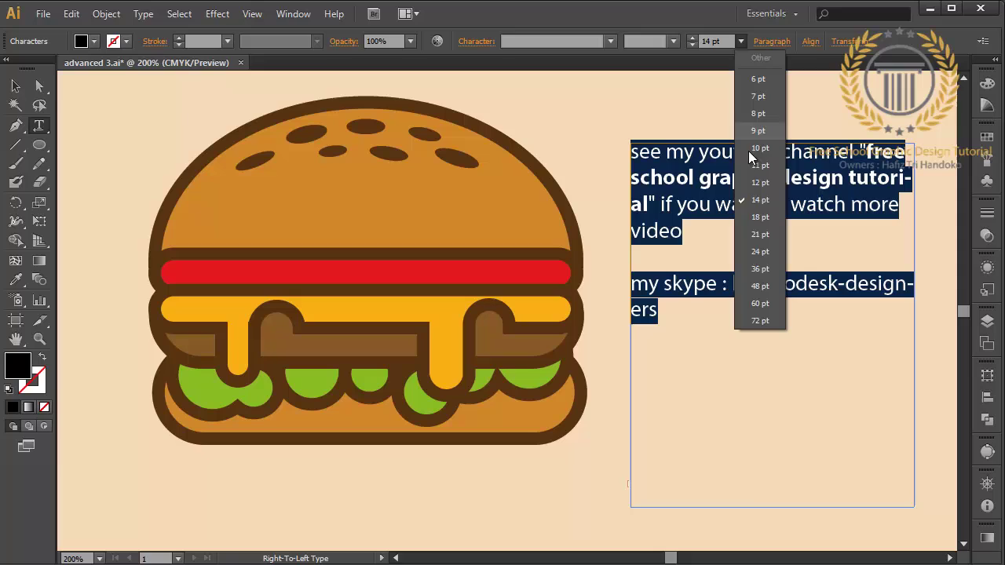
left_click(760, 216)
left_click(765, 337)
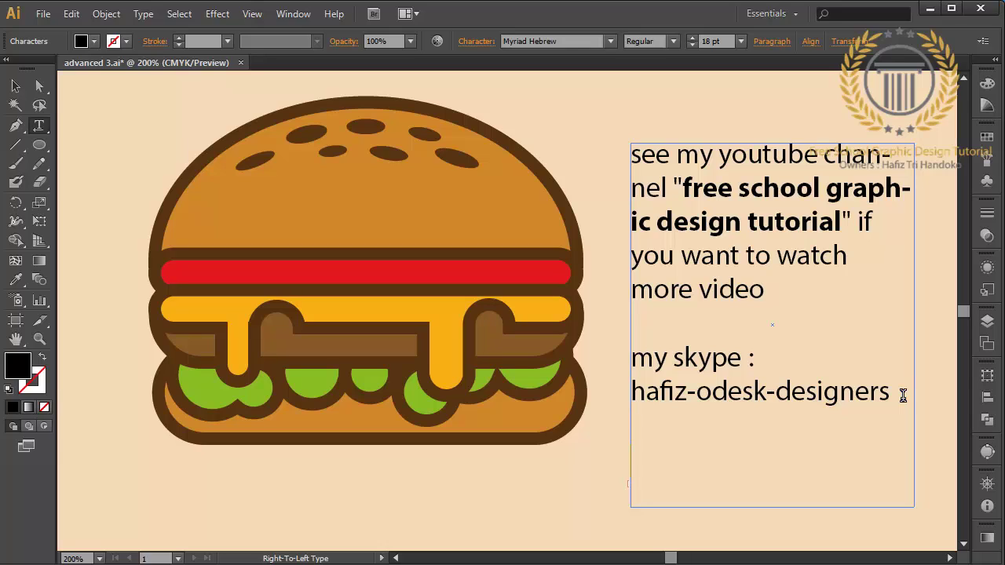
Type a 'thanks for watching' closing line, fix the typos, and deselect the text block
type("thanks fpr")
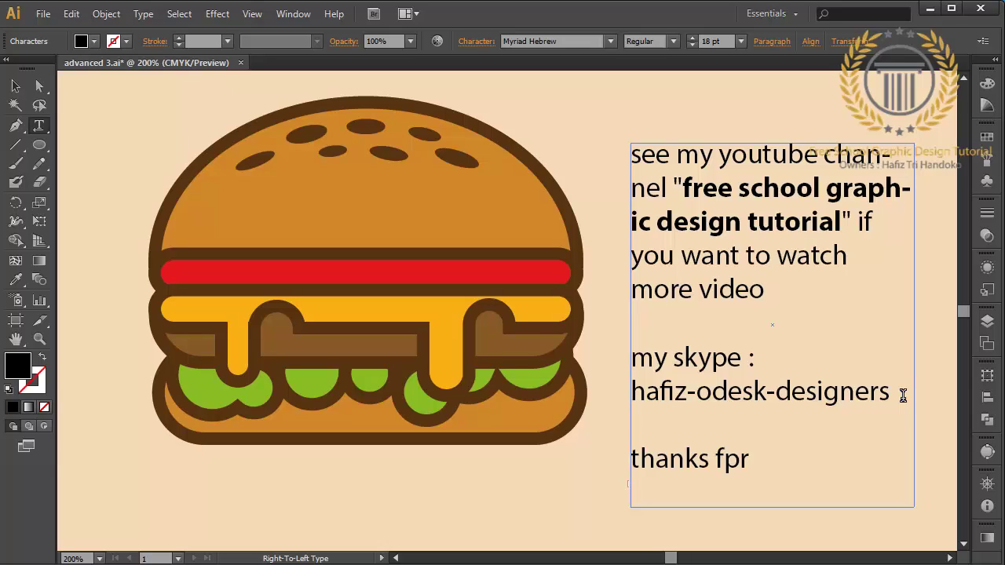
key("BackSpace")
key("BackSpace")
type("or watchi")
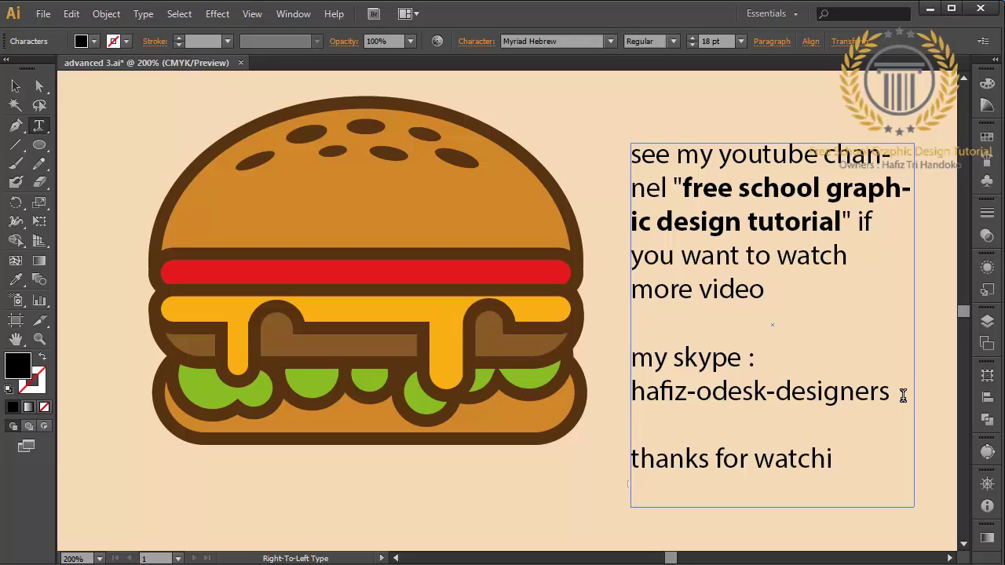
type(" :")
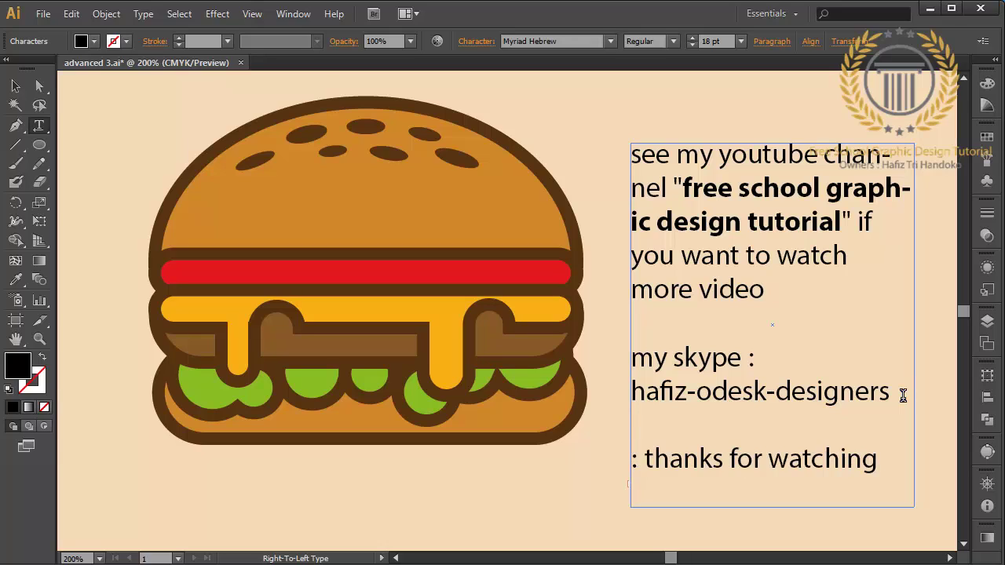
type(")")
key("BackSpace")
key("BackSpace")
key("BackSpace")
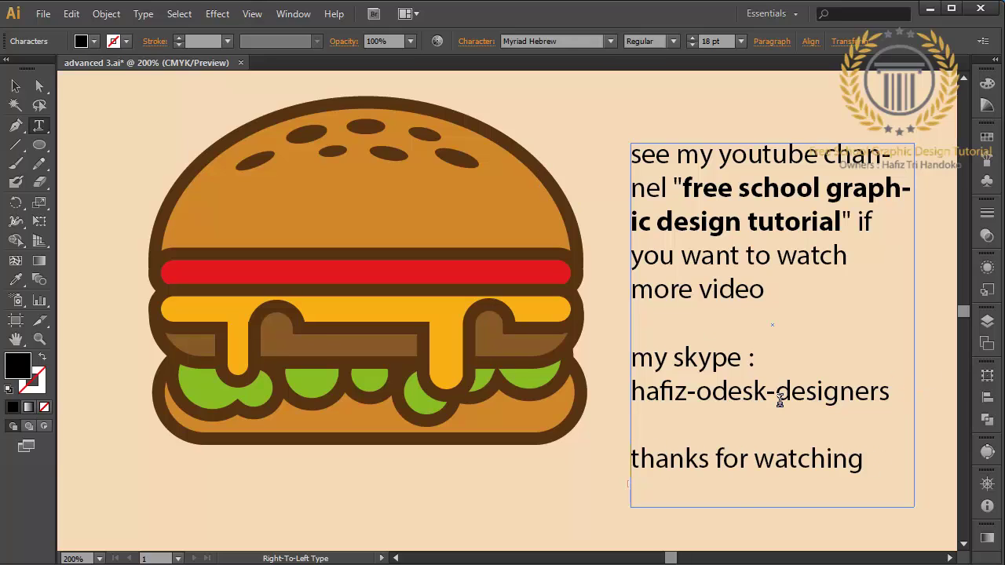
left_click(16, 86)
left_click(133, 121)
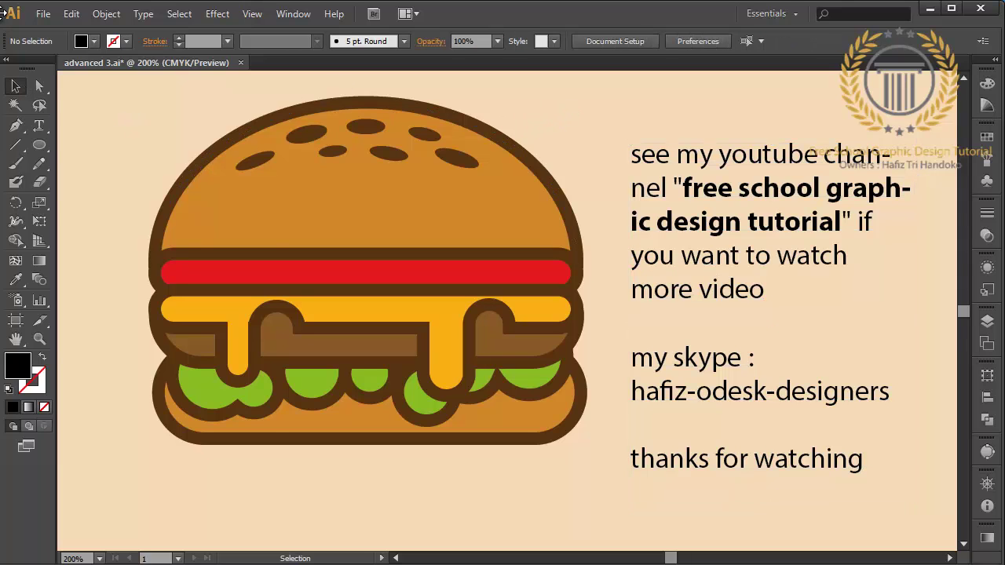
Save as '1 baru_ logo design tutorial.ai' in D:\Free School Graphic Design Tutorial, Illustrator CS6 format
left_click(43, 14)
left_click(68, 155)
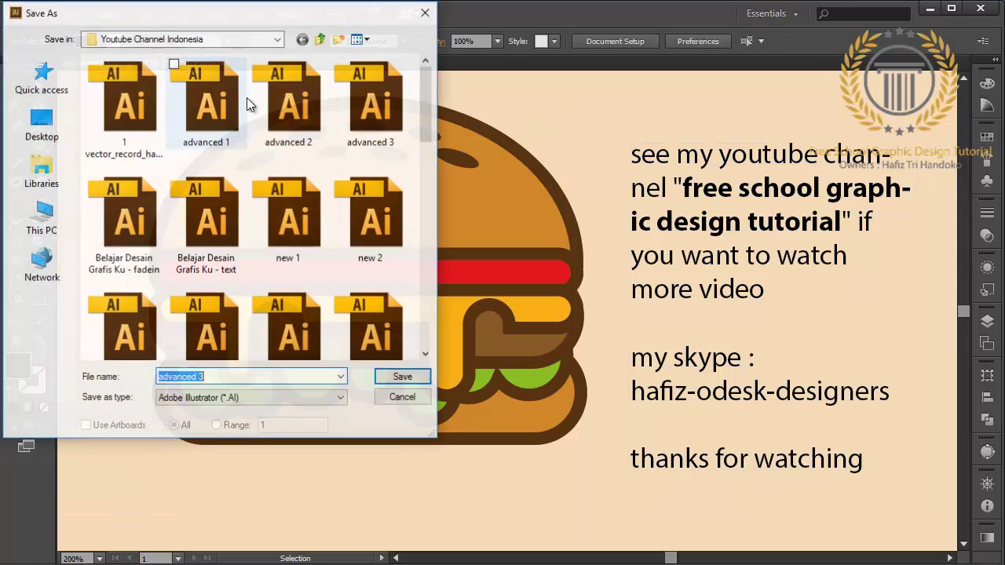
left_click(319, 38)
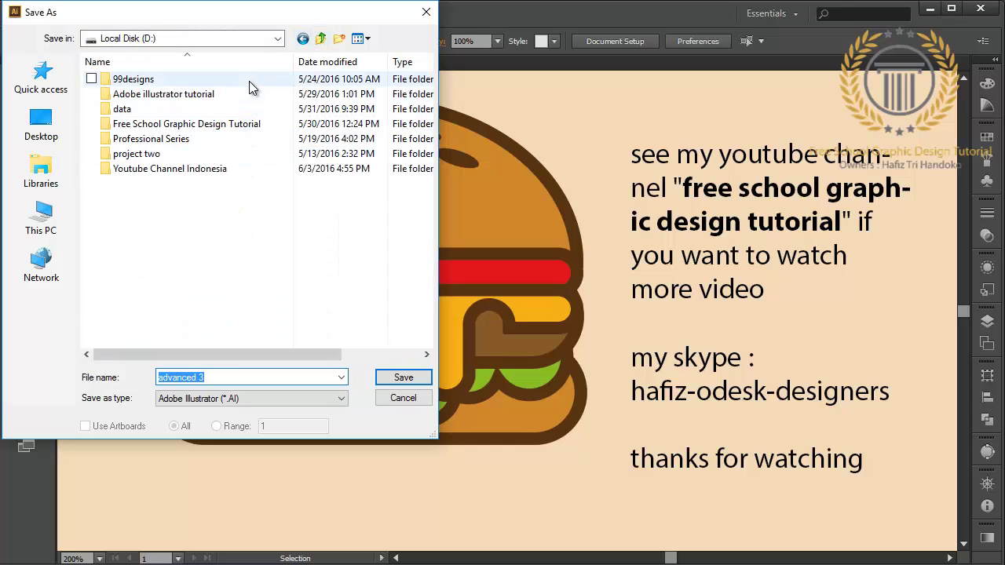
double_click(253, 126)
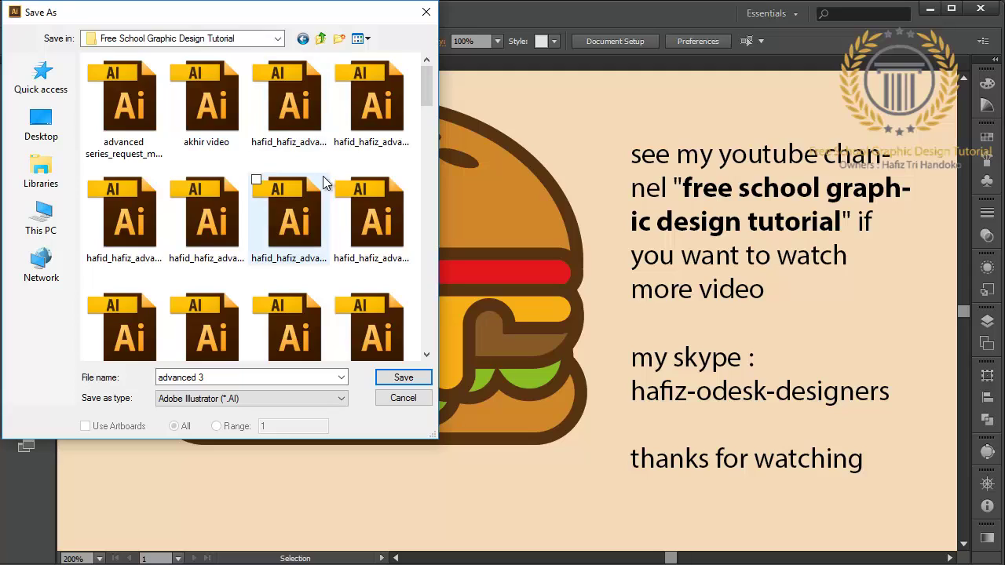
left_click(267, 378)
type("n")
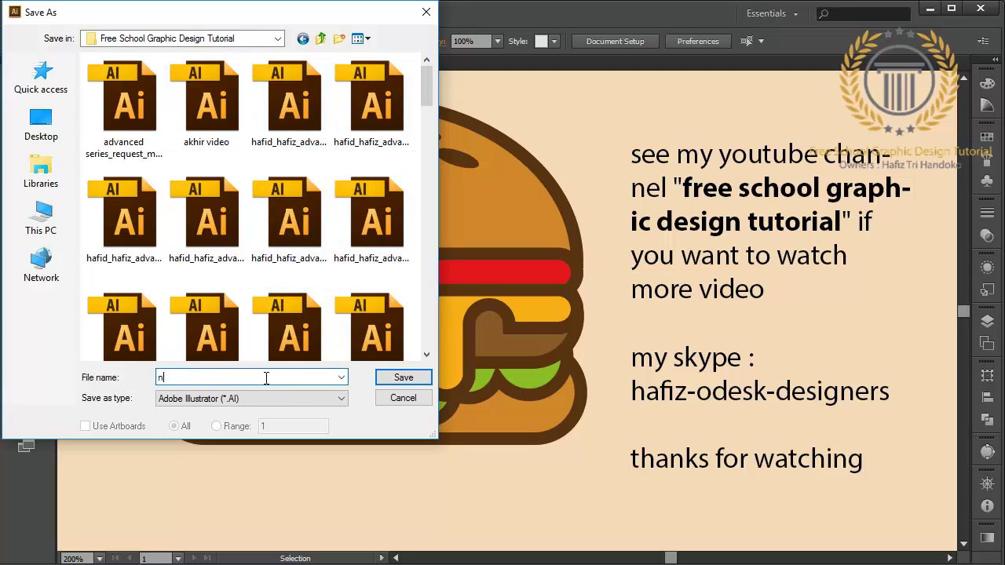
type("ew")
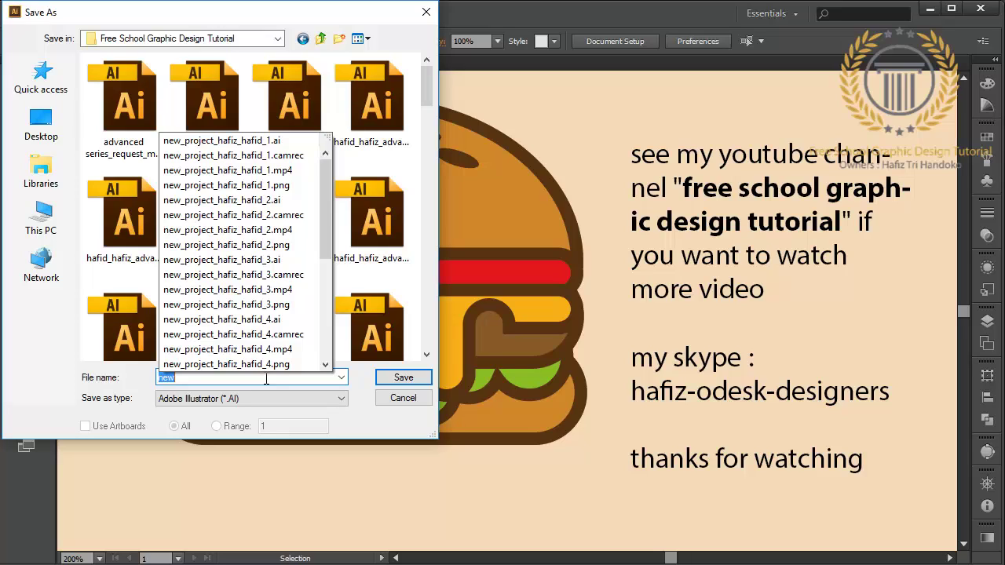
type("1 baru_ logo design tutorial")
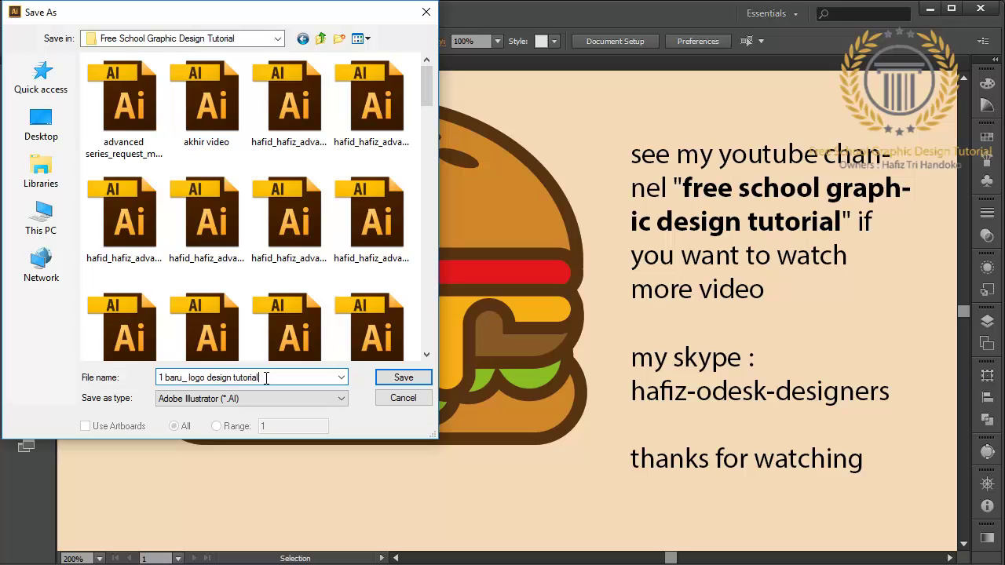
key("Return")
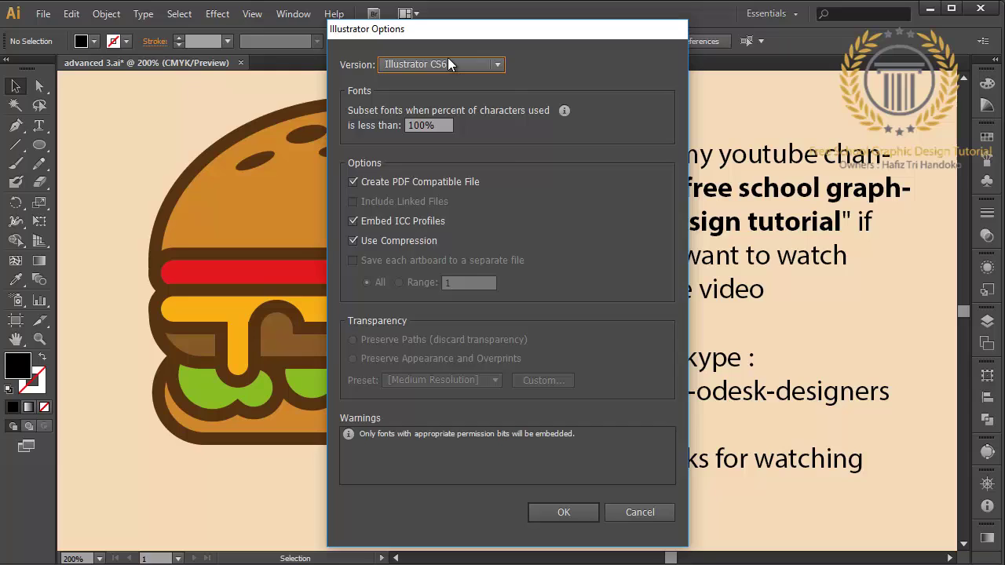
left_click(479, 66)
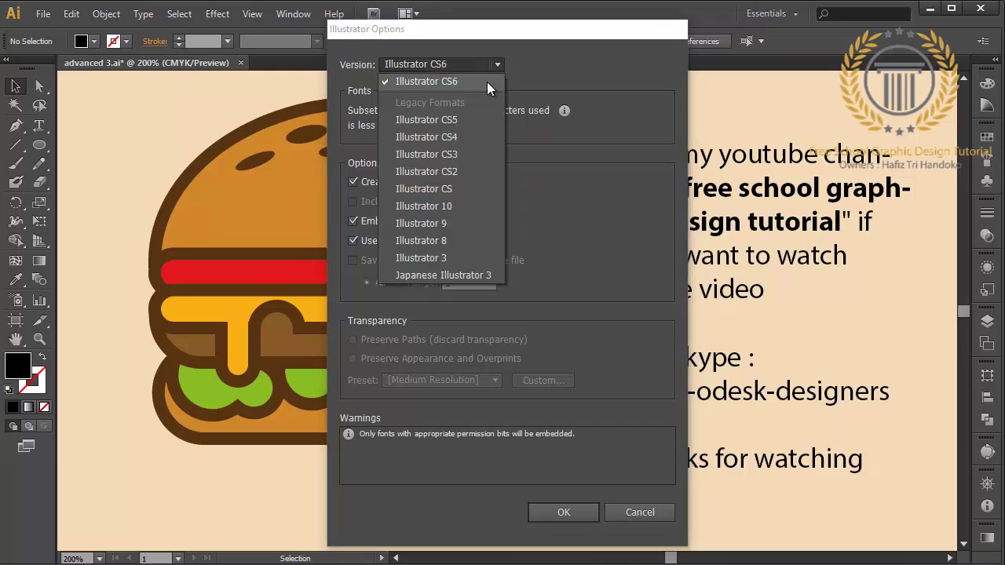
left_click(489, 82)
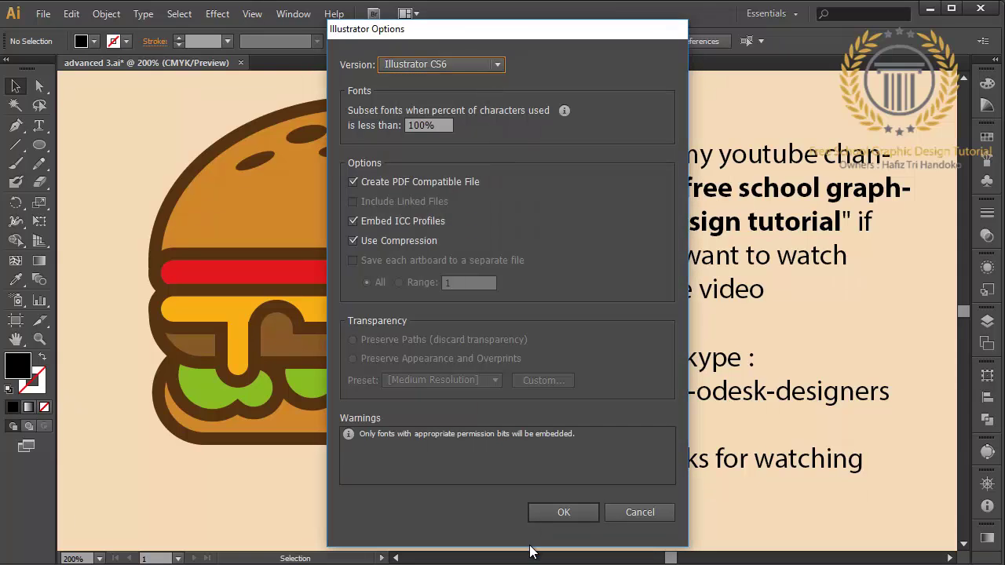
left_click(563, 513)
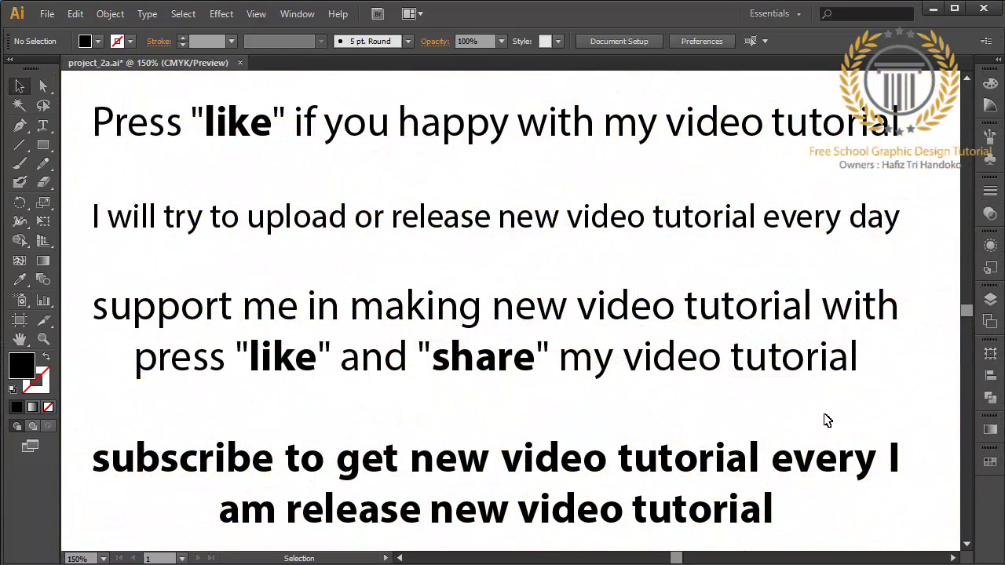
Draw paintbrush arrows pointing at both 'like' words, 'share' and 'subscribe'
left_click(20, 164)
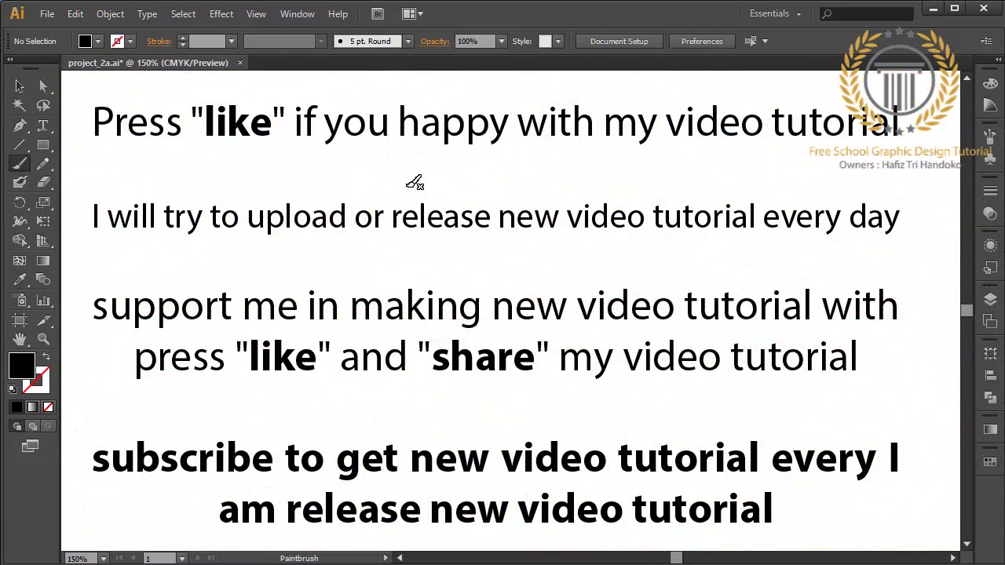
mouse_move(419, 185)
left_mouse_down()
mouse_move(258, 150)
mouse_move(285, 150)
left_mouse_up()
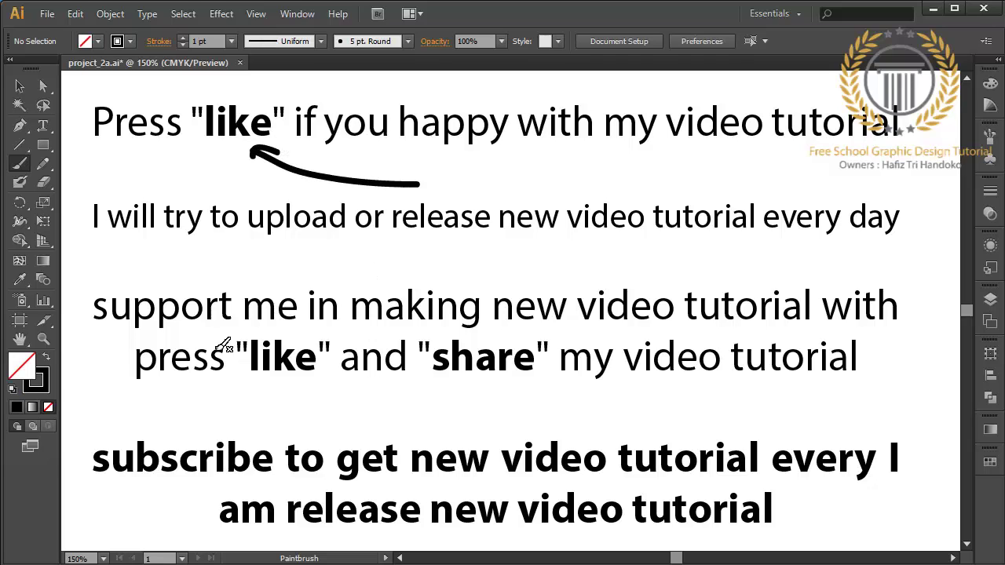
mouse_move(176, 416)
left_mouse_down()
mouse_move(282, 378)
mouse_move(274, 379)
mouse_move(284, 390)
left_mouse_up()
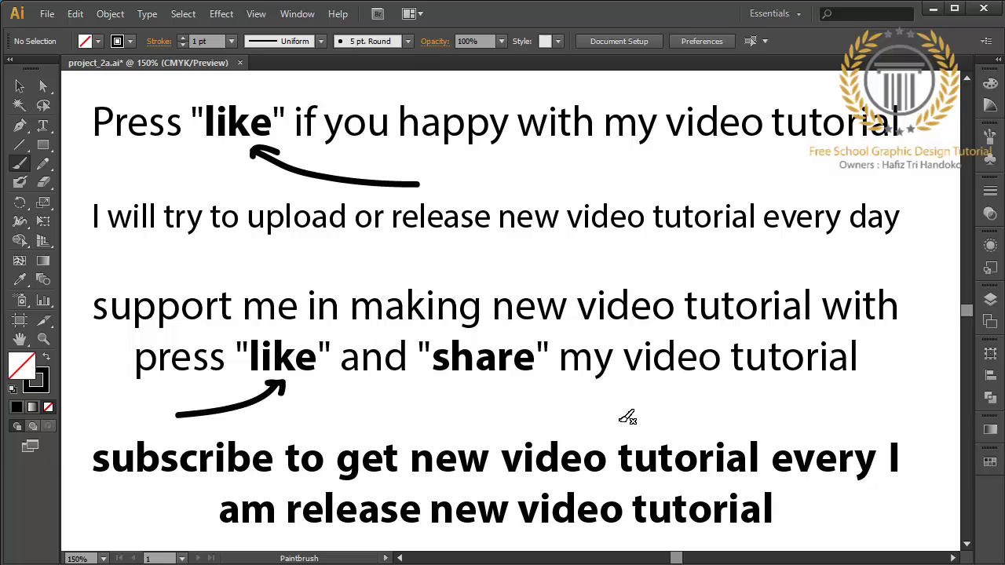
mouse_move(624, 421)
left_mouse_down()
mouse_move(545, 410)
mouse_move(482, 384)
mouse_move(487, 395)
mouse_move(523, 383)
left_mouse_up()
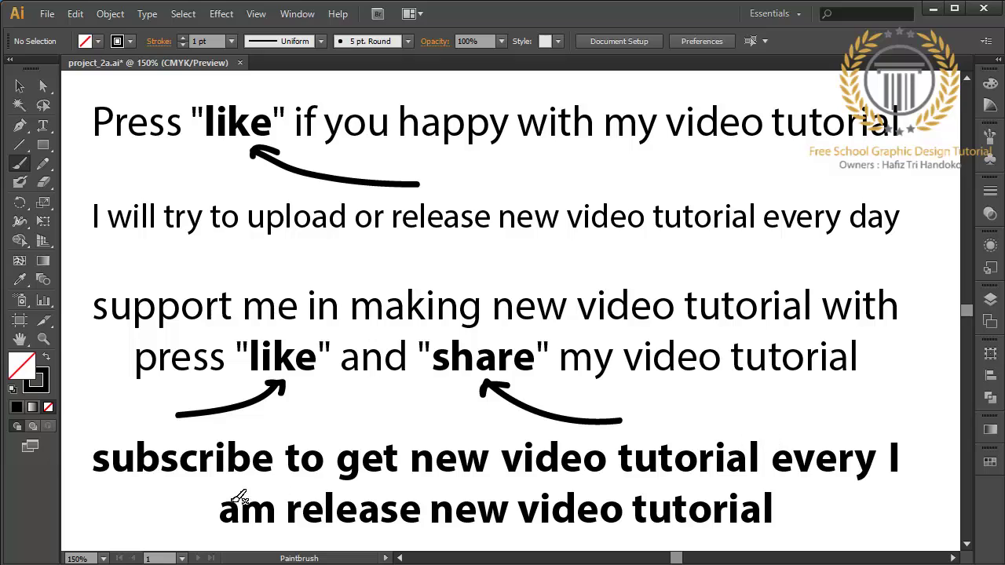
left_click(99, 531)
mouse_move(97, 533)
left_mouse_down()
mouse_move(157, 487)
mouse_move(135, 494)
mouse_move(157, 488)
mouse_move(162, 508)
left_mouse_up()
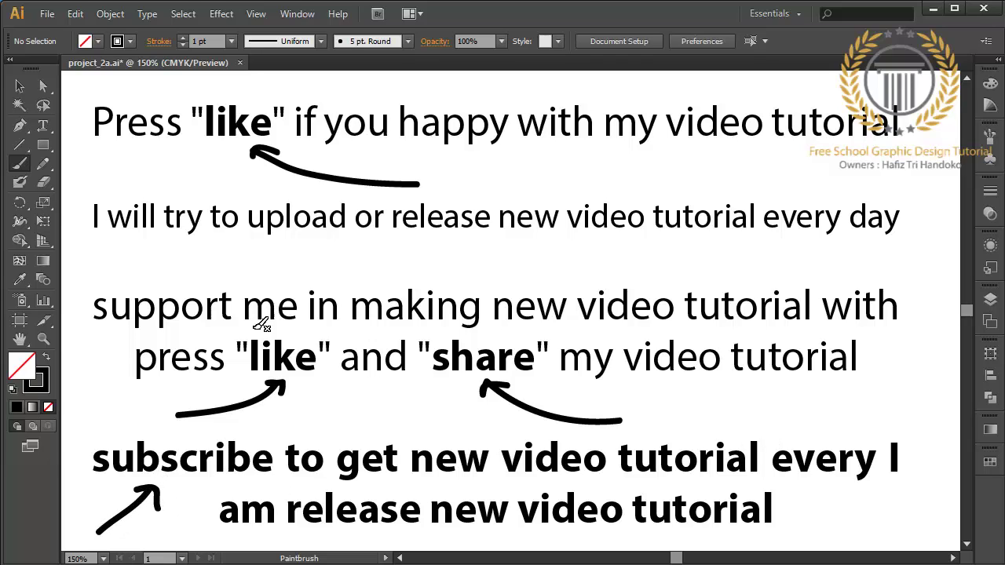
Circle both 'like' words, 'share' and 'subscribe' with brush loops
mouse_move(226, 84)
left_mouse_down()
mouse_move(173, 118)
mouse_move(295, 150)
mouse_move(220, 79)
mouse_move(202, 81)
left_mouse_up()
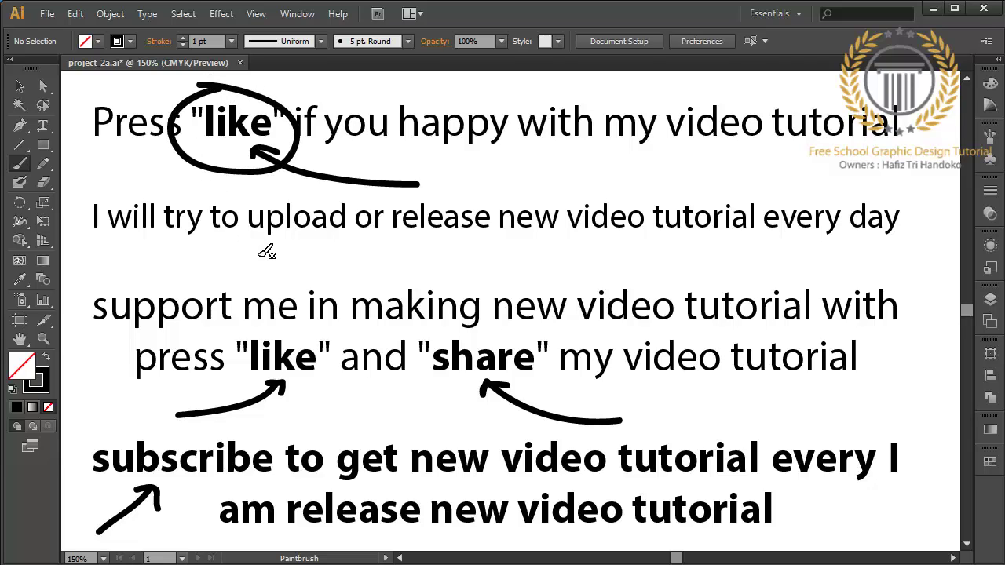
mouse_move(284, 322)
left_mouse_down()
mouse_move(235, 365)
mouse_move(346, 368)
mouse_move(276, 318)
left_mouse_up()
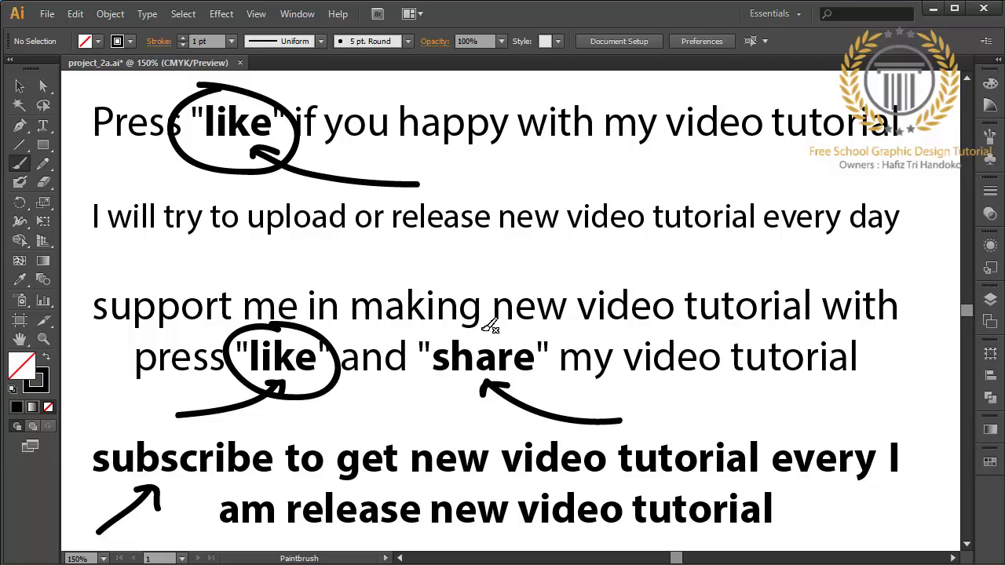
mouse_move(484, 328)
left_mouse_down()
mouse_move(464, 327)
mouse_move(421, 380)
mouse_move(568, 354)
mouse_move(472, 326)
left_mouse_up()
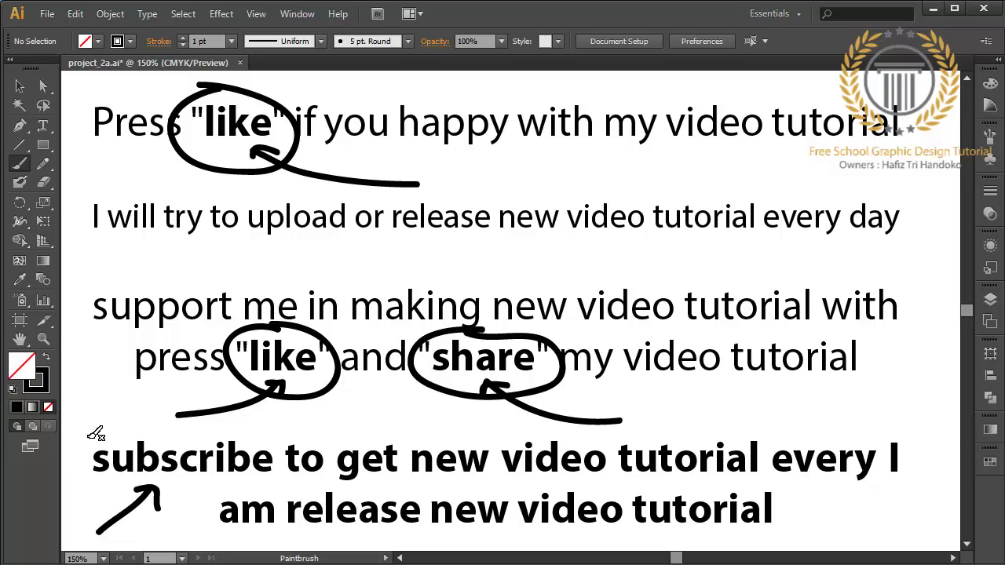
mouse_move(86, 434)
left_mouse_down()
mouse_move(230, 420)
mouse_move(271, 449)
mouse_move(232, 486)
mouse_move(102, 476)
mouse_move(79, 439)
mouse_move(97, 427)
left_mouse_up()
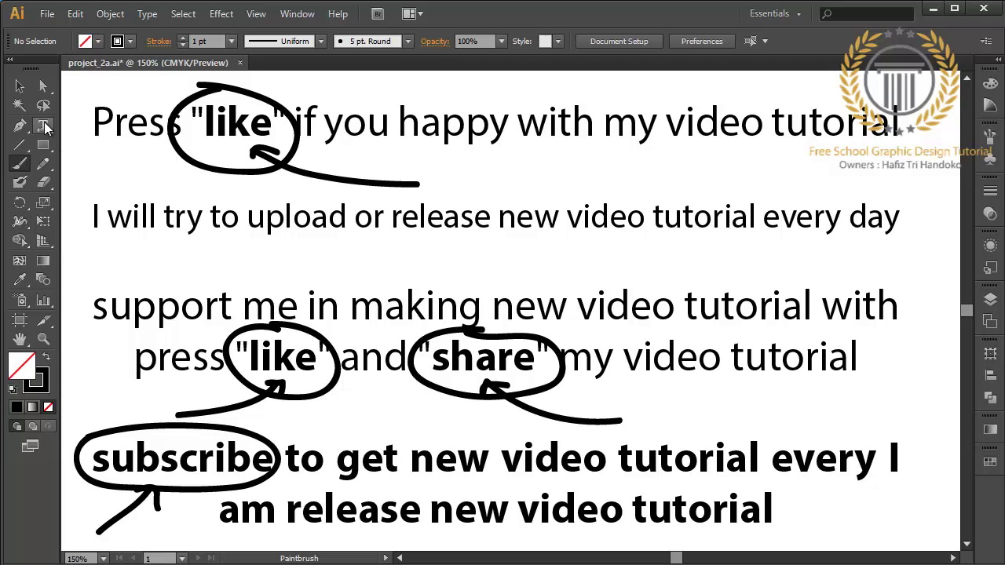
left_click(20, 88)
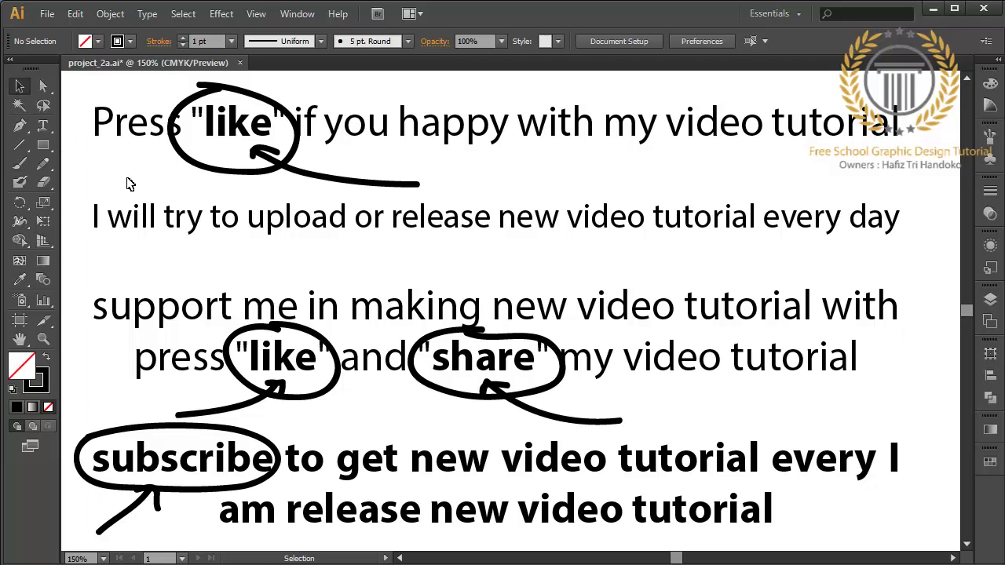